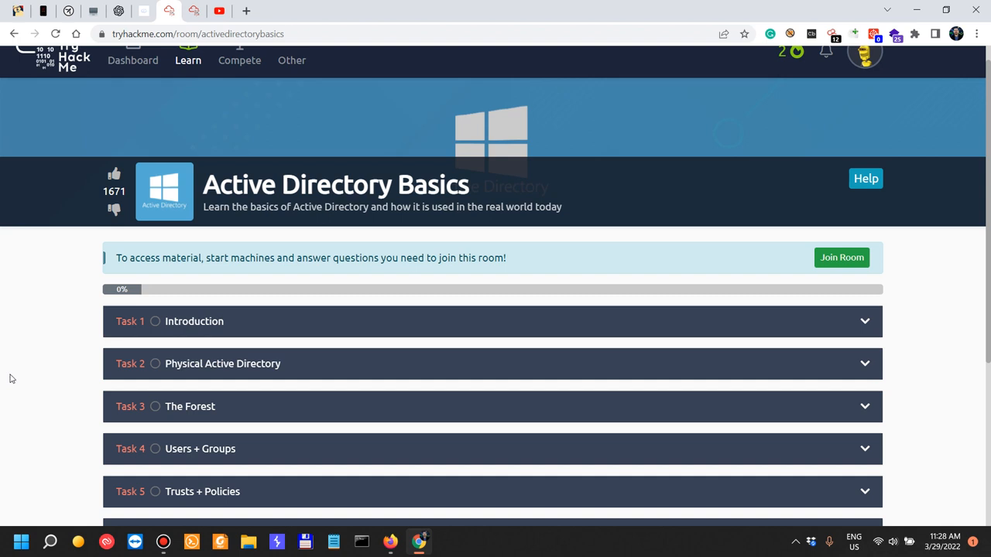
Look over the Active Directory Basics room's title and its task list.
{"action": "scroll", "coordinate": [909, 336], "scroll_direction": "down", "scroll_amount": 3}
{"action": "scroll", "coordinate": [930, 319], "scroll_direction": "up", "scroll_amount": 2}
{"action": "scroll", "coordinate": [930, 320], "scroll_direction": "up", "scroll_amount": 1}
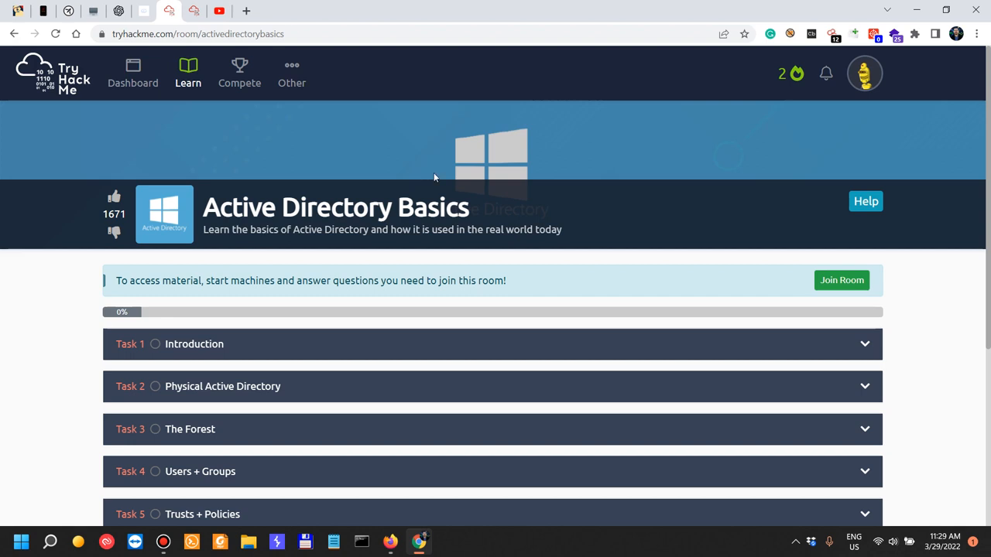
{"action": "left_click_drag", "start_coordinate": [207, 214], "coordinate": [478, 204]}
{"action": "left_click", "coordinate": [442, 211]}
{"action": "left_click_drag", "start_coordinate": [414, 209], "coordinate": [483, 212]}
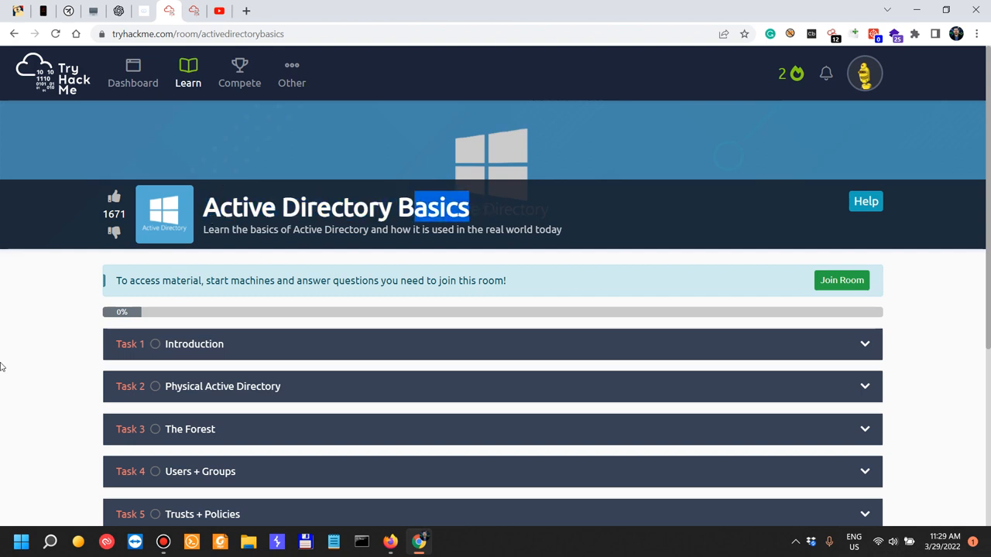
{"action": "scroll", "coordinate": [1, 364], "scroll_direction": "down", "scroll_amount": 4}
{"action": "scroll", "coordinate": [1, 364], "scroll_direction": "up", "scroll_amount": 4}
Switch to Firefox and search Google for "pentesting versus bug bounty versus pentesting liveroverflow".
{"action": "left_click", "coordinate": [397, 550]}
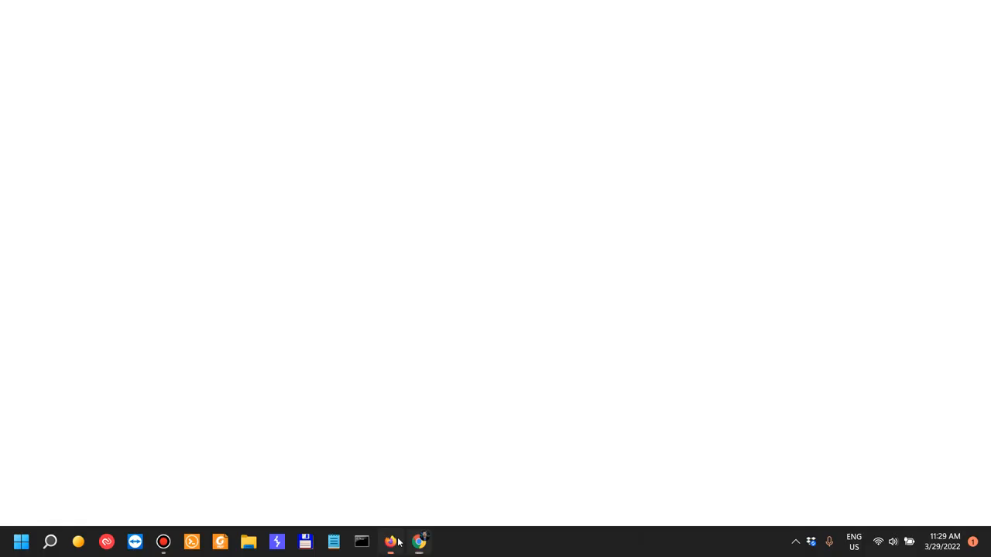
{"action": "type", "text": "pentester vs"}
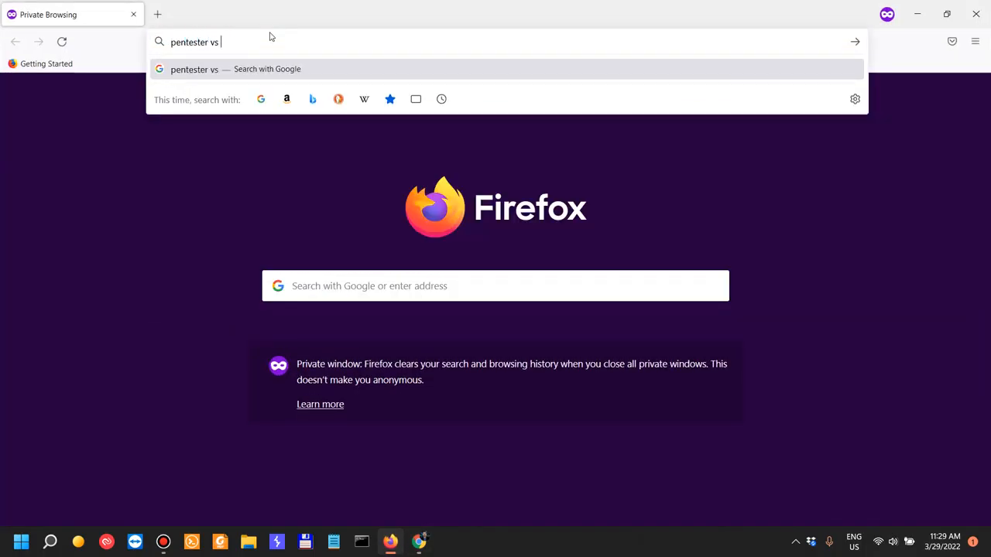
{"action": "key", "text": "BackSpace"}
{"action": "key", "text": "BackSpace"}
{"action": "key", "text": "BackSpace"}
{"action": "key", "text": "BackSpace"}
{"action": "key", "text": "BackSpace"}
{"action": "type", "text": "in"}
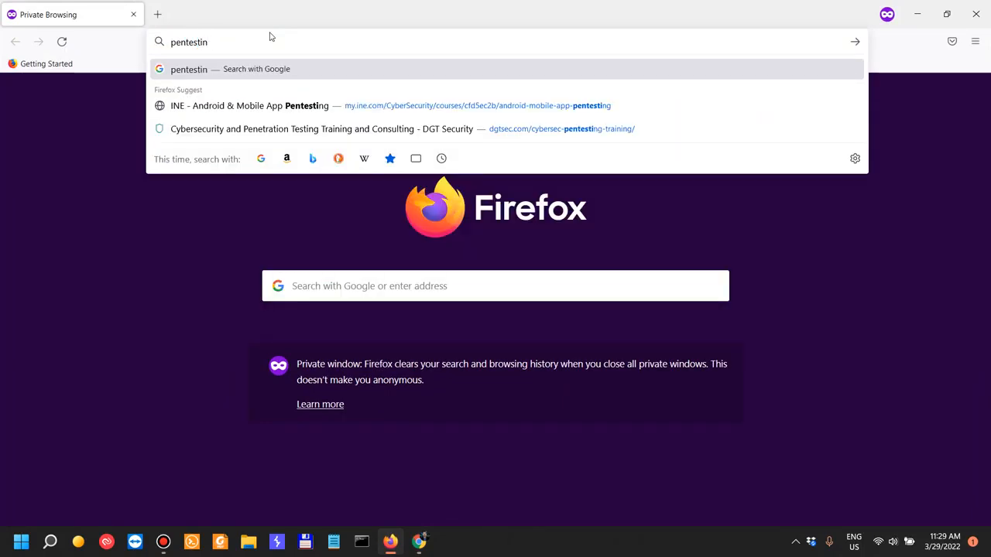
{"action": "type", "text": "g versus "}
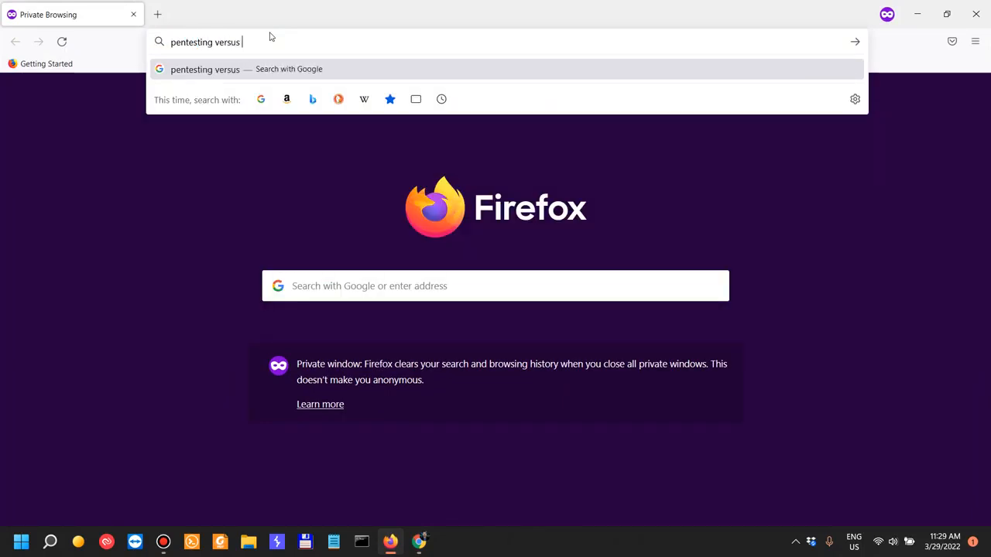
{"action": "type", "text": "bug bounty versus pen"}
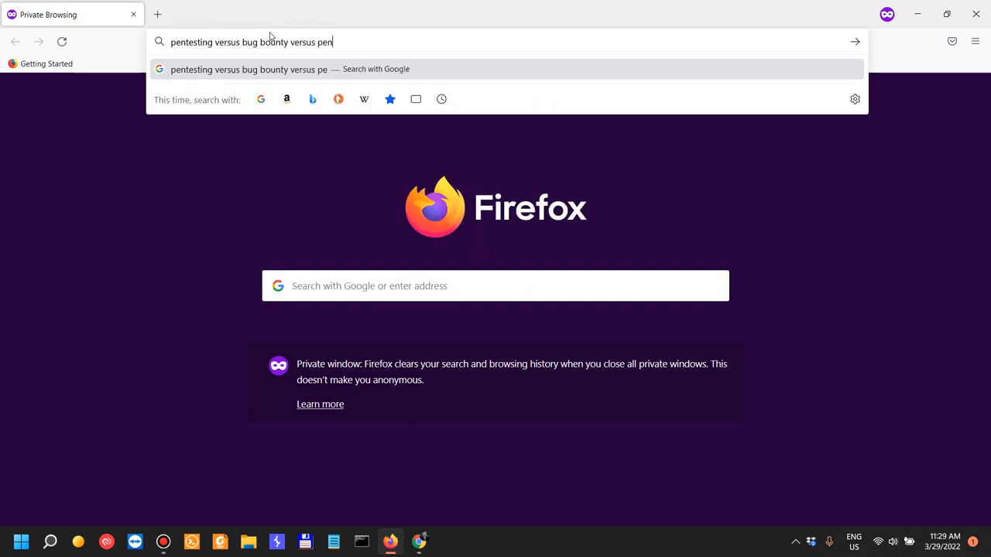
{"action": "type", "text": "testing liverover"}
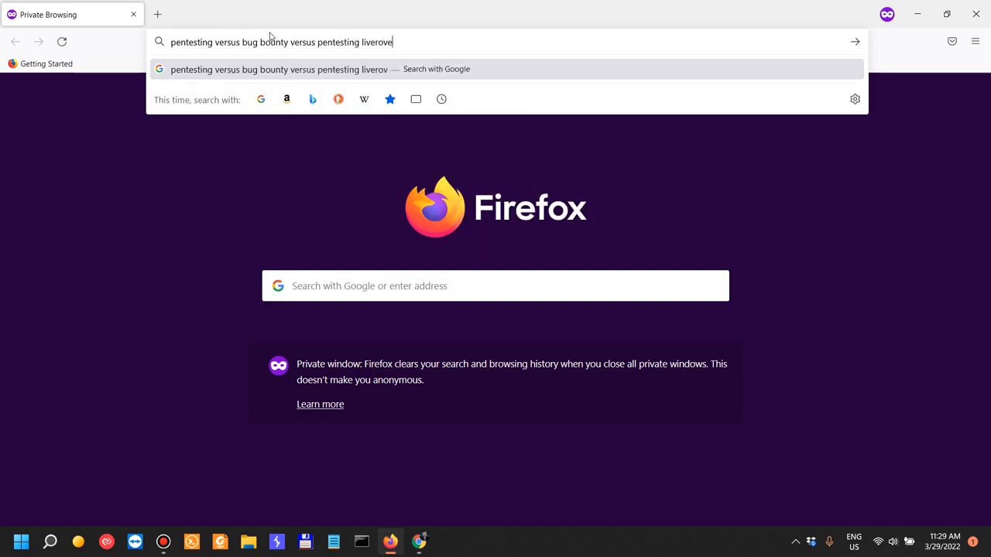
{"action": "type", "text": "flow"}
{"action": "key", "text": "Return"}
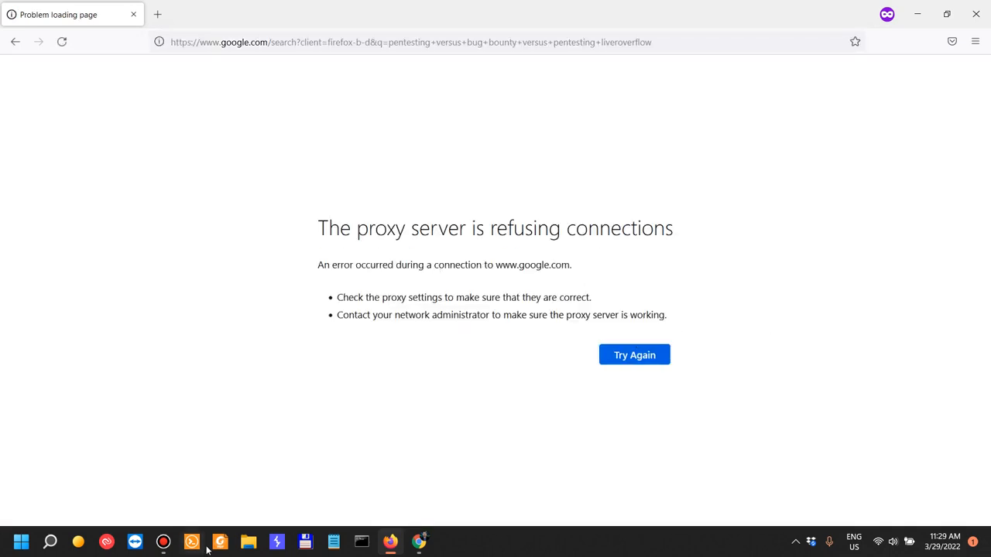
Start Burp Suite Professional with a temporary project and the Burp default configuration.
{"action": "left_click_drag", "start_coordinate": [319, 228], "coordinate": [705, 221]}
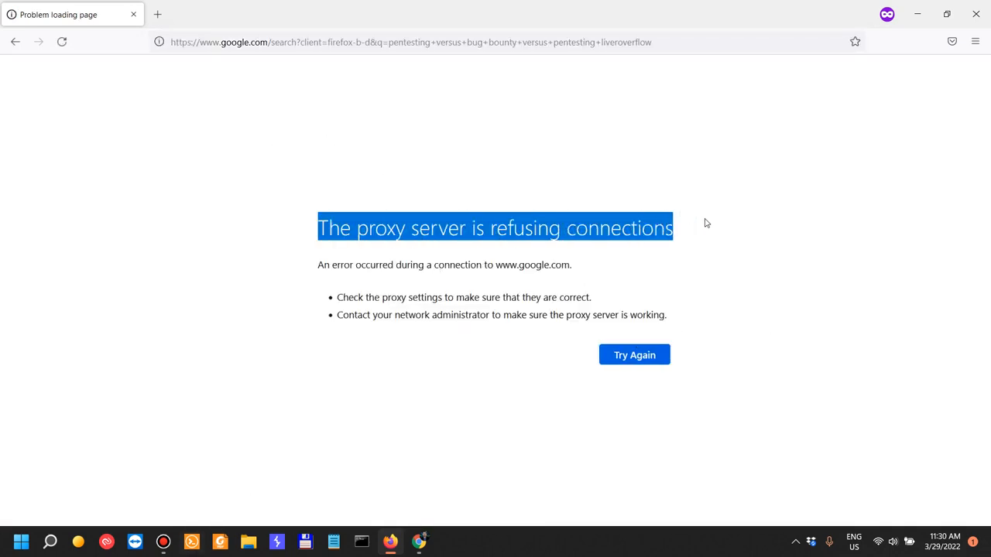
{"action": "left_click", "coordinate": [277, 542]}
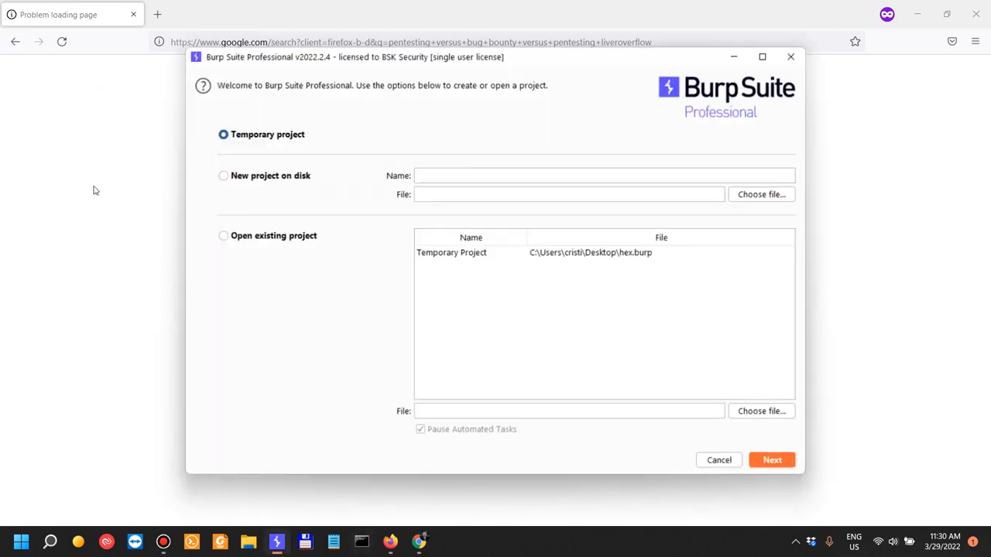
{"action": "left_click", "coordinate": [772, 462]}
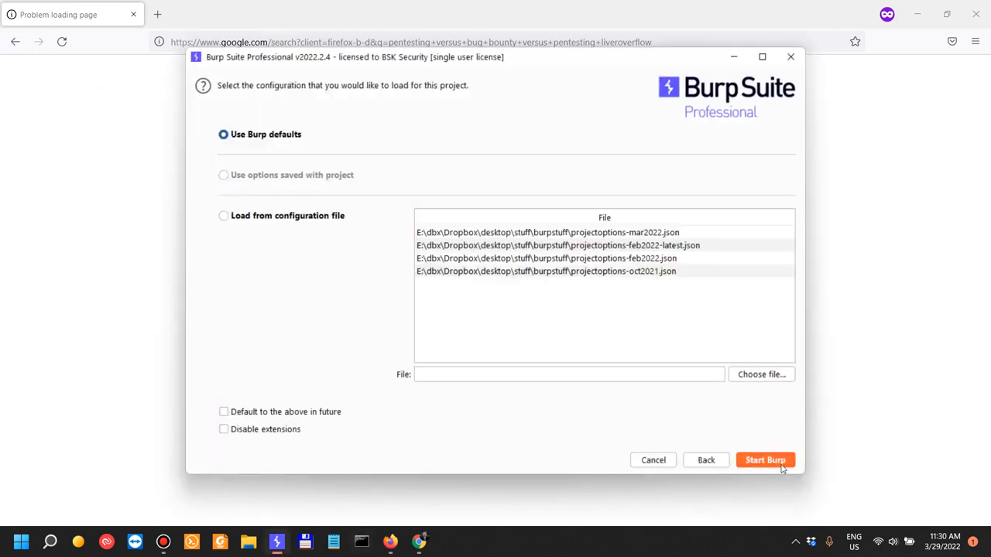
{"action": "left_click", "coordinate": [781, 465]}
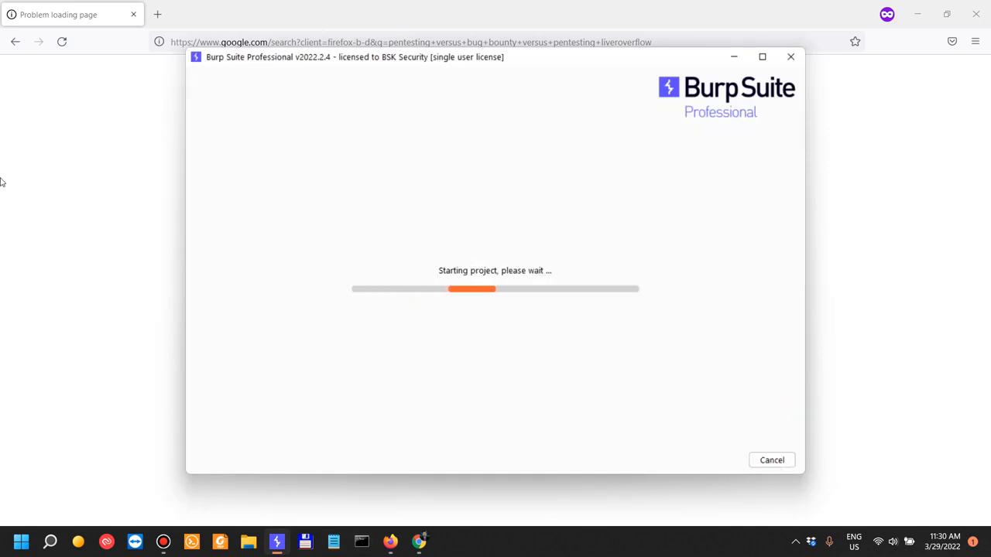
Reload the Google search page in Firefox and minimise the Burp Suite window.
{"action": "left_click", "coordinate": [62, 42]}
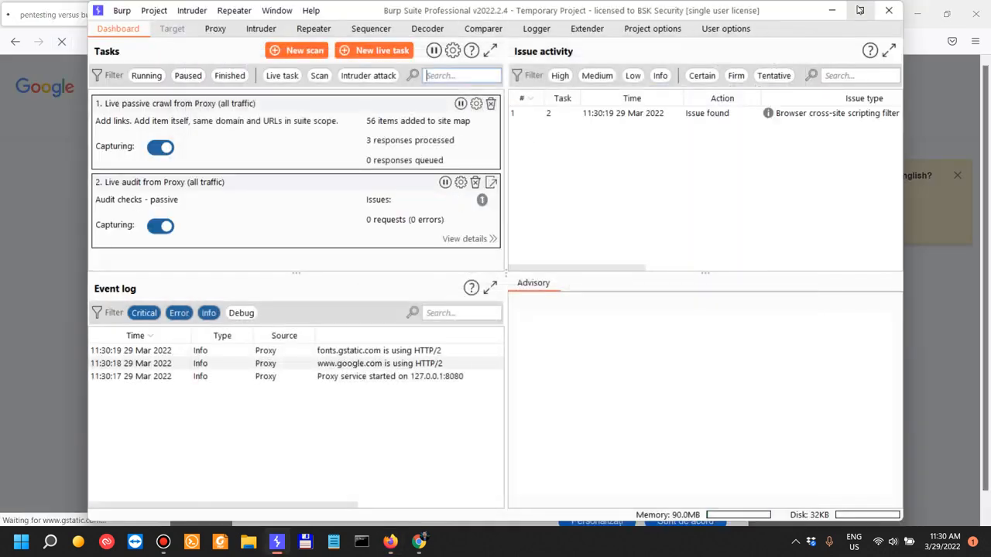
{"action": "left_click", "coordinate": [859, 11]}
{"action": "left_click", "coordinate": [918, 9]}
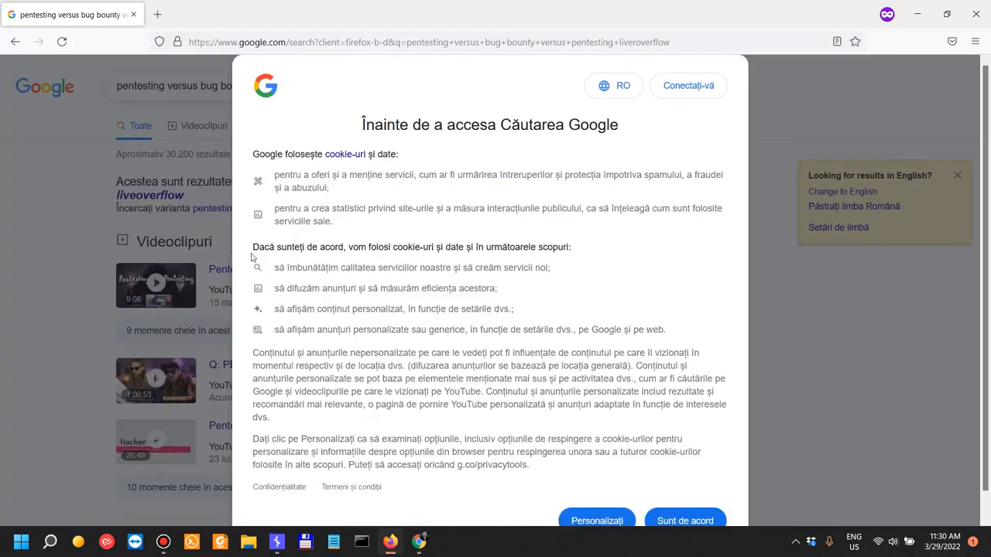
Accept Google's cookie terms and open the LiveOverflow video "Pentesting vs. Bug Bounty vs. Pentesting ???", returning to the search results.
{"action": "left_click", "coordinate": [677, 524]}
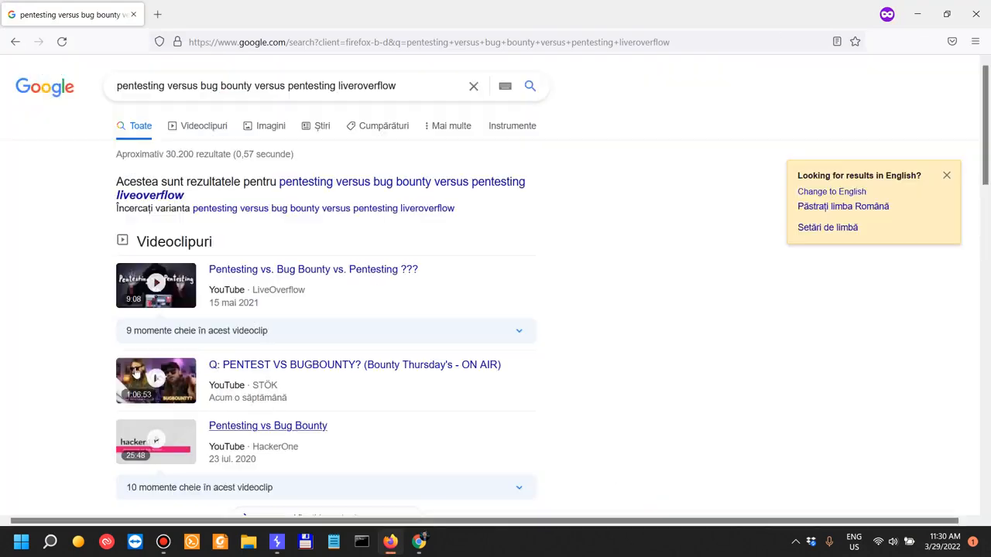
{"action": "left_click", "coordinate": [266, 279]}
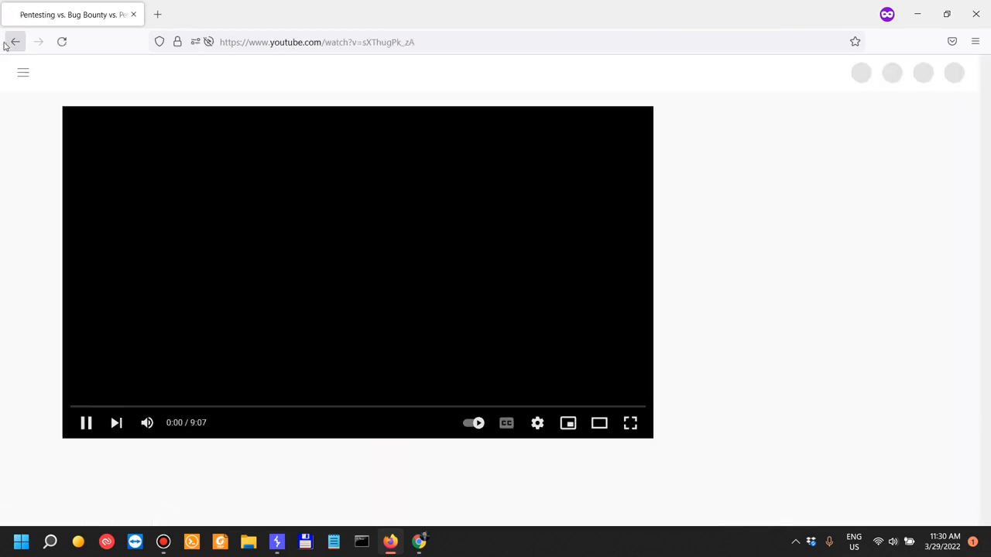
{"action": "left_click", "coordinate": [5, 44]}
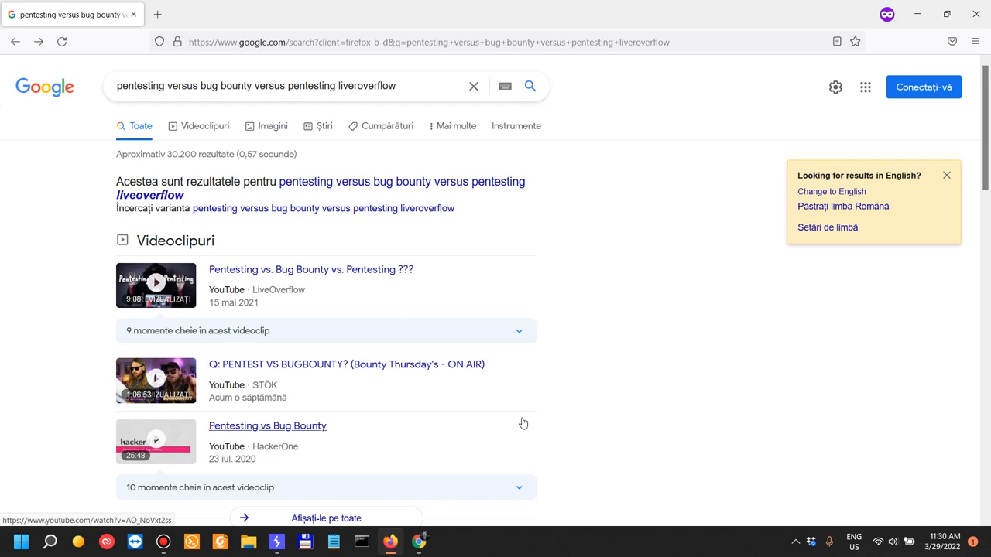
Switch to Chrome and review the Active Directory Basics room's heading and tasks.
{"action": "mouse_move", "coordinate": [433, 534]}
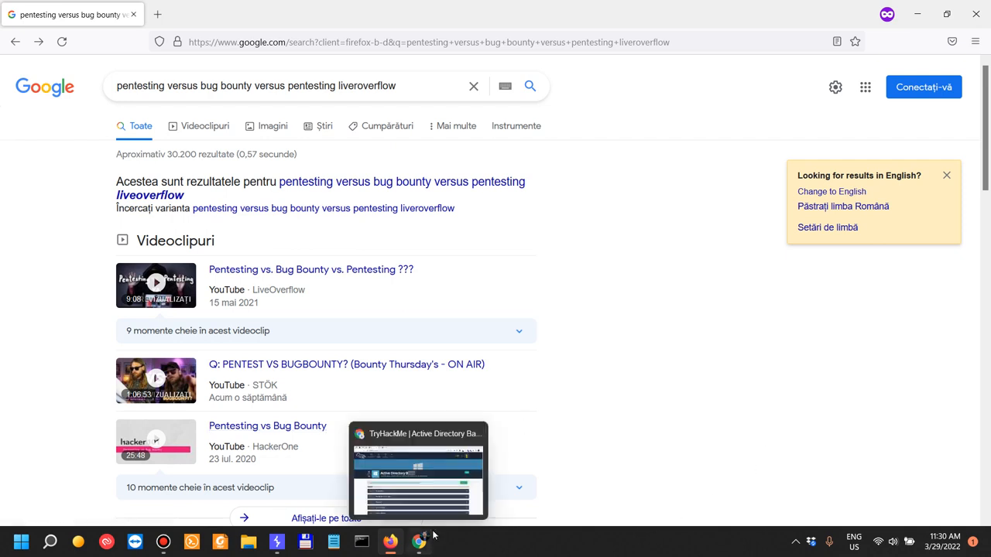
{"action": "left_click", "coordinate": [391, 546]}
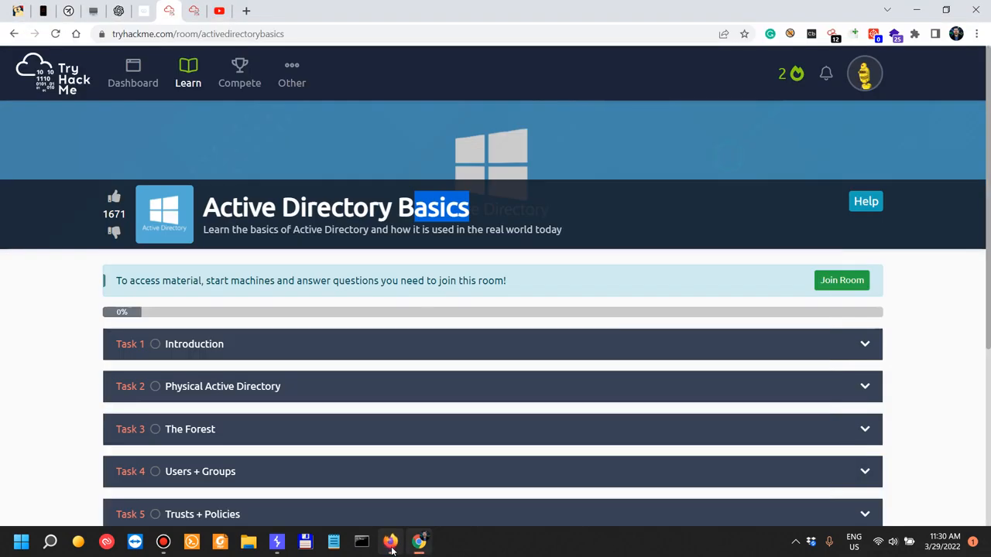
{"action": "scroll", "coordinate": [1, 347], "scroll_direction": "down", "scroll_amount": 3}
{"action": "scroll", "coordinate": [2, 346], "scroll_direction": "up", "scroll_amount": 3}
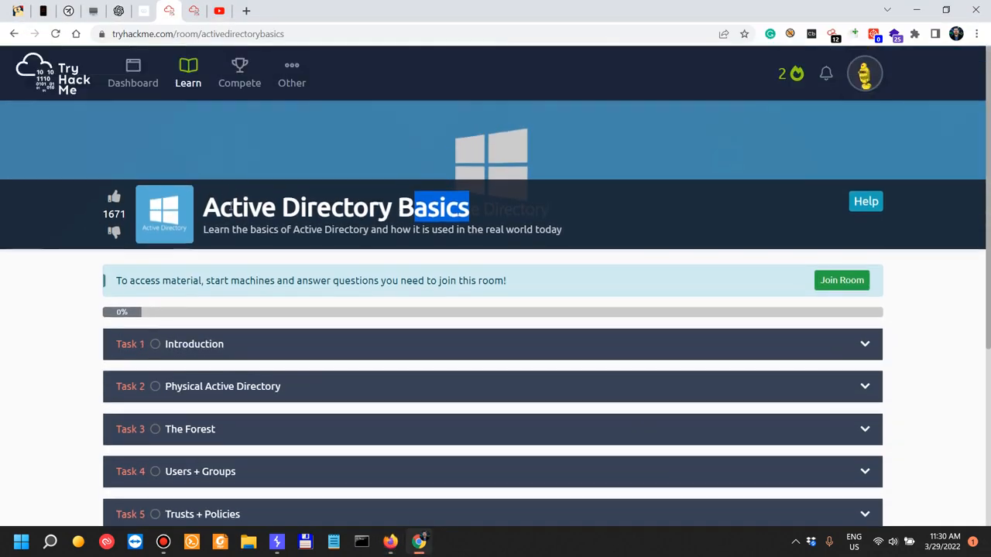
{"action": "left_click_drag", "start_coordinate": [220, 195], "coordinate": [471, 182]}
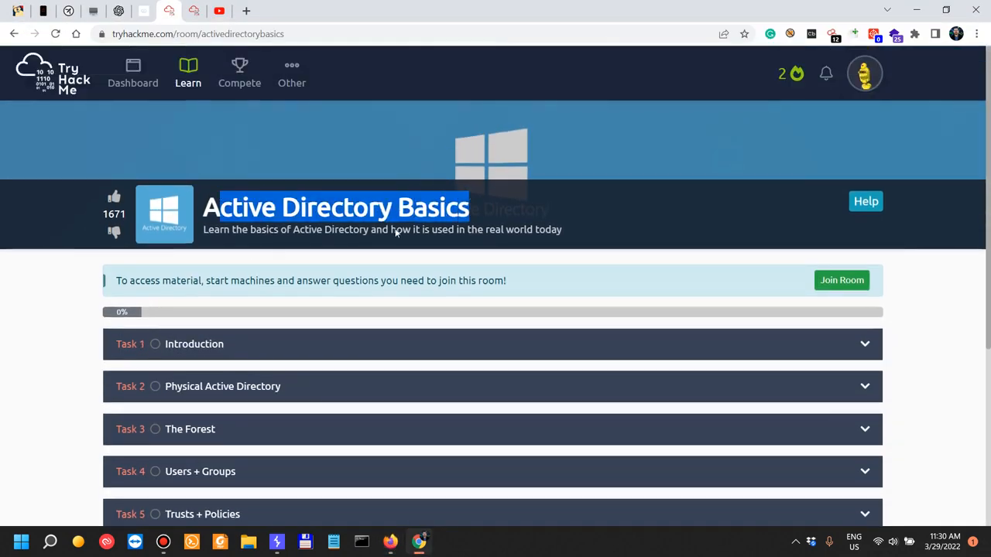
{"action": "scroll", "coordinate": [818, 207], "scroll_direction": "down", "scroll_amount": 1}
{"action": "scroll", "coordinate": [794, 213], "scroll_direction": "up", "scroll_amount": 1}
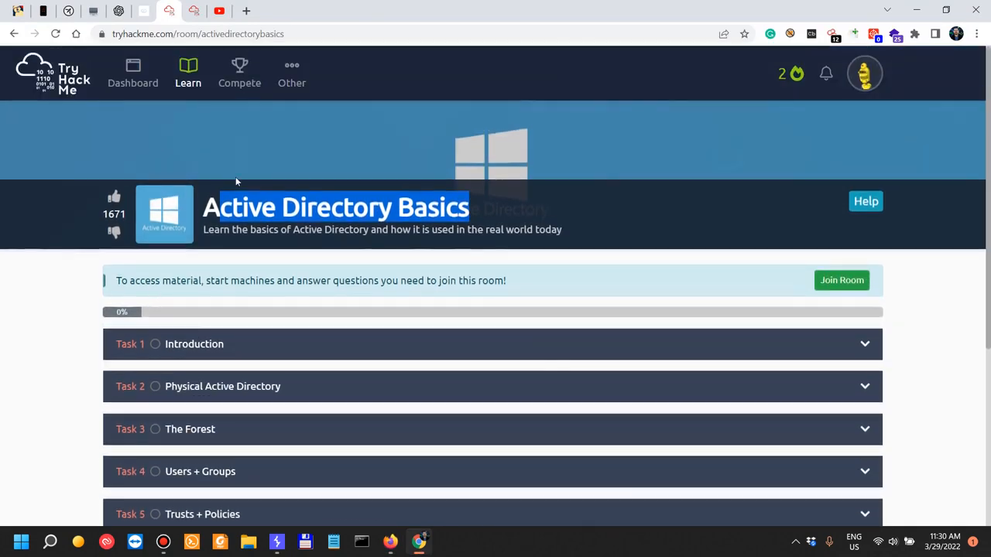
{"action": "left_click", "coordinate": [203, 224]}
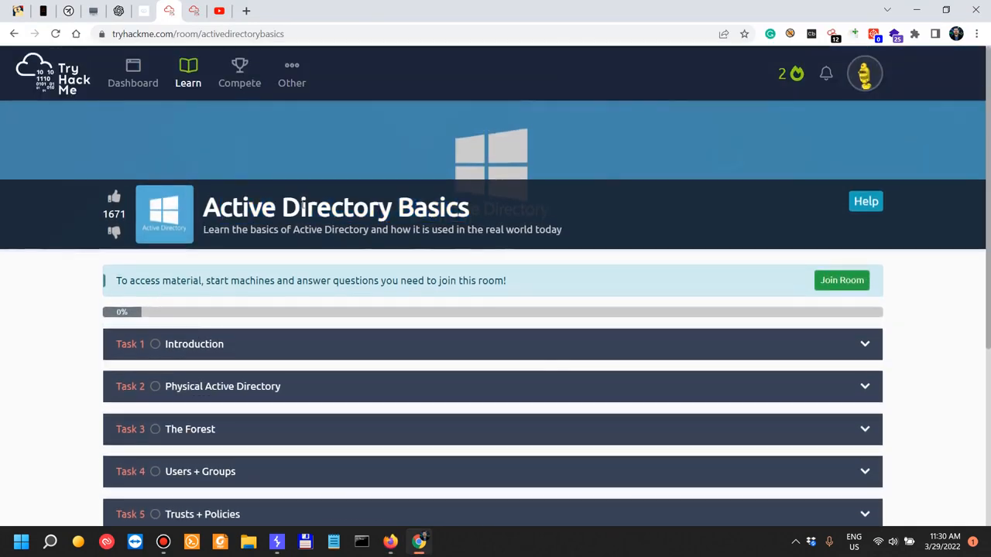
{"action": "left_click_drag", "start_coordinate": [300, 201], "coordinate": [434, 188]}
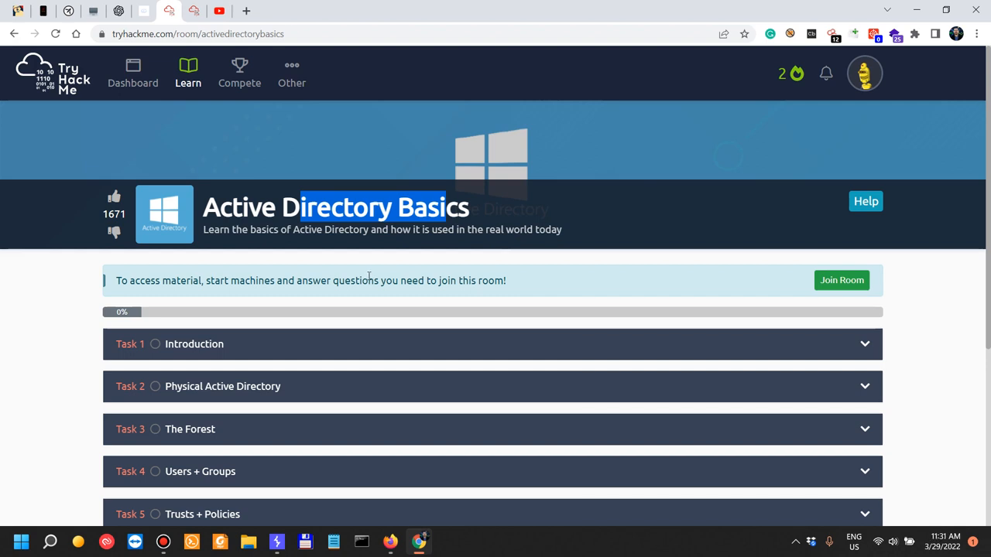
{"action": "scroll", "coordinate": [343, 305], "scroll_direction": "down", "scroll_amount": 2}
{"action": "scroll", "coordinate": [343, 305], "scroll_direction": "up", "scroll_amount": 2}
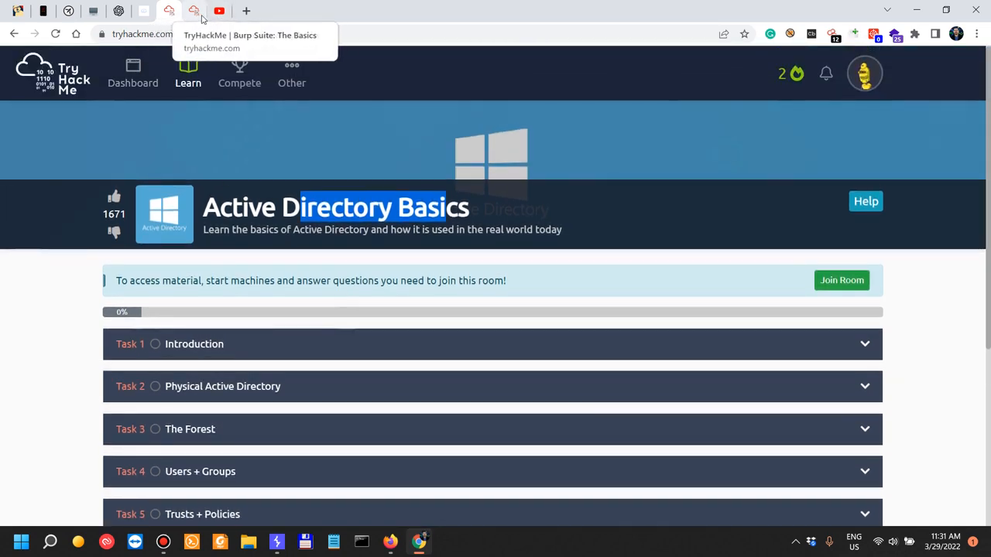
Bring up the open "Burp Suite: The Basics" room and look through its task list.
{"action": "left_click", "coordinate": [199, 17]}
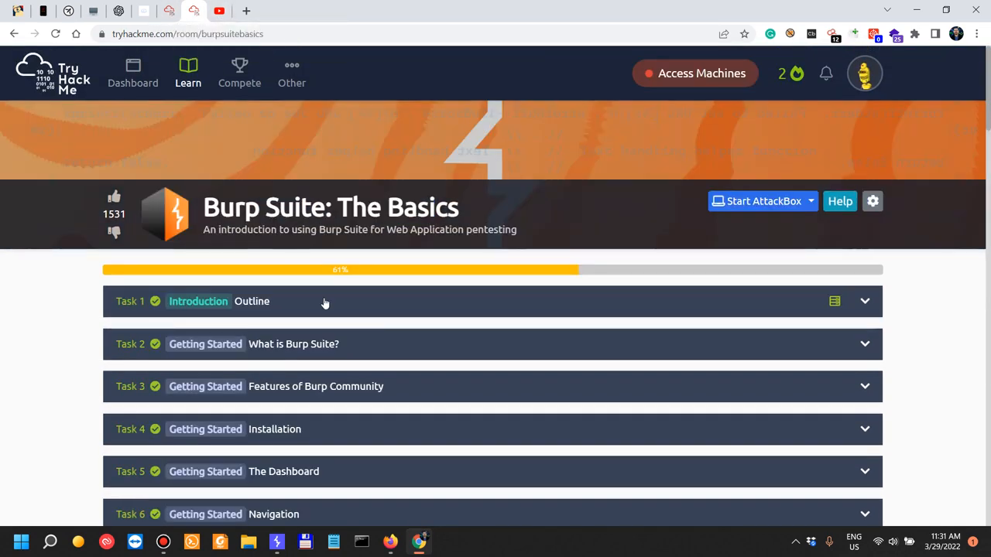
{"action": "triple_click", "coordinate": [224, 208]}
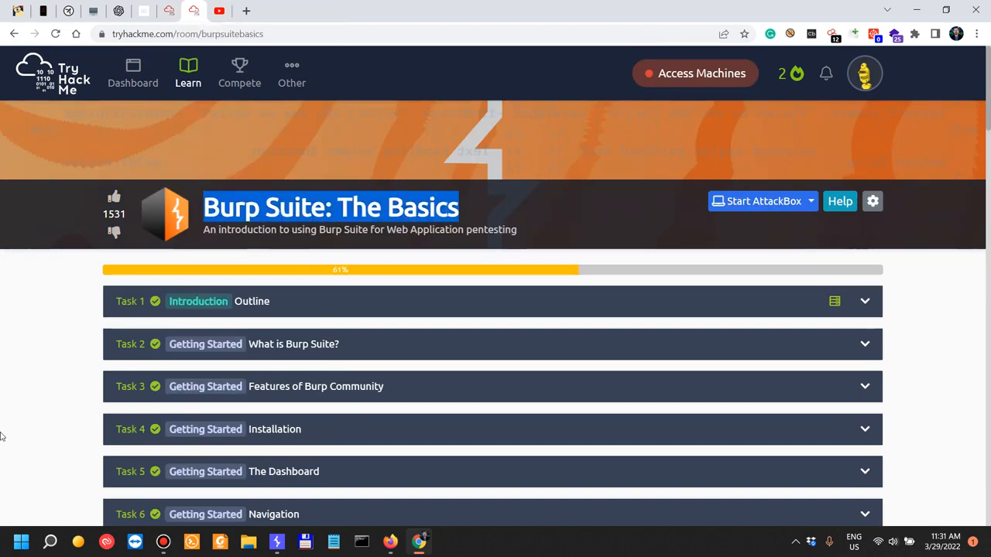
{"action": "left_click", "coordinate": [5, 366]}
{"action": "scroll", "coordinate": [7, 370], "scroll_direction": "down", "scroll_amount": 7}
{"action": "scroll", "coordinate": [7, 370], "scroll_direction": "up", "scroll_amount": 6}
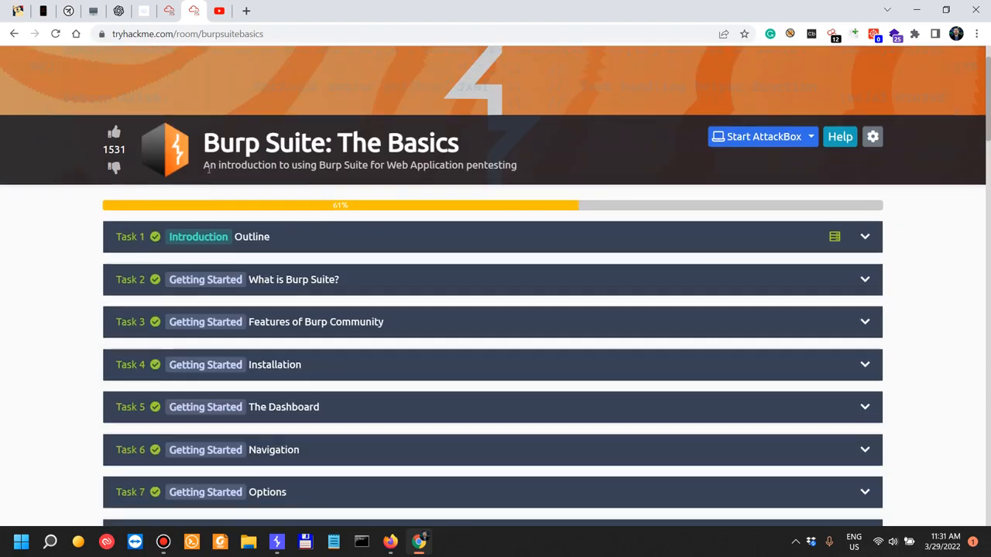
Read the opening note of Task 10, Proxying HTTPS, about the AttackBox already being configured.
{"action": "scroll", "coordinate": [208, 169], "scroll_direction": "down", "scroll_amount": 5}
{"action": "left_click_drag", "start_coordinate": [203, 269], "coordinate": [499, 270]}
{"action": "left_click", "coordinate": [461, 273]}
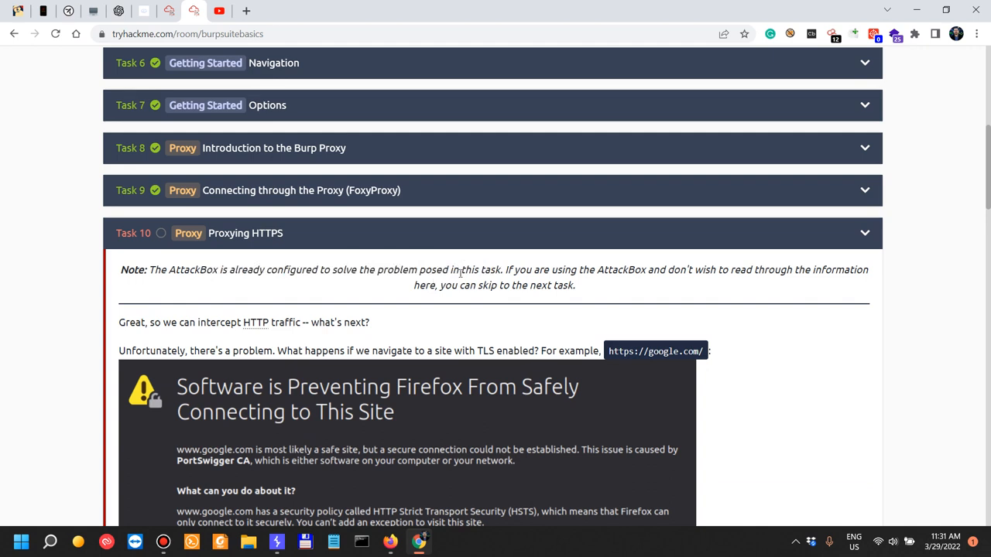
{"action": "left_click_drag", "start_coordinate": [431, 271], "coordinate": [547, 264]}
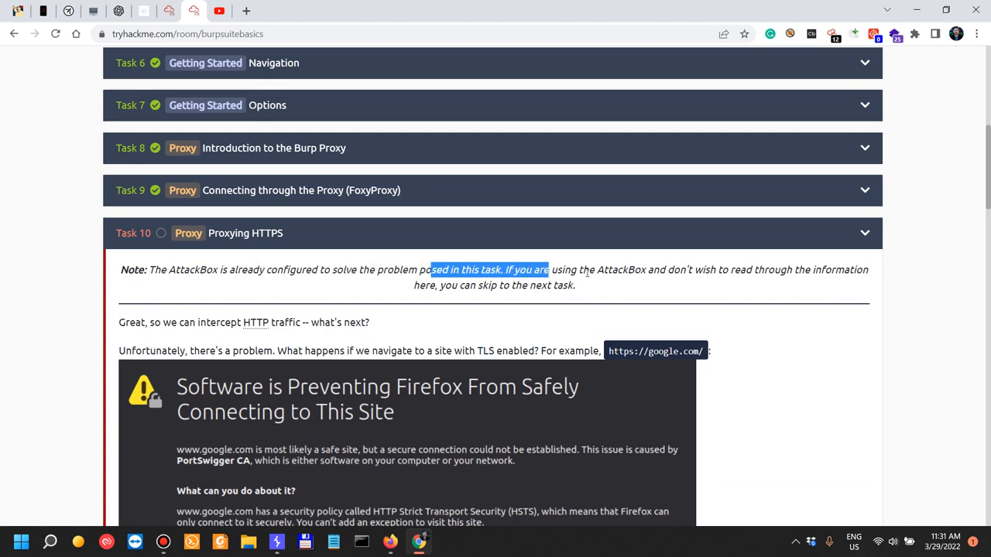
{"action": "left_click", "coordinate": [573, 270]}
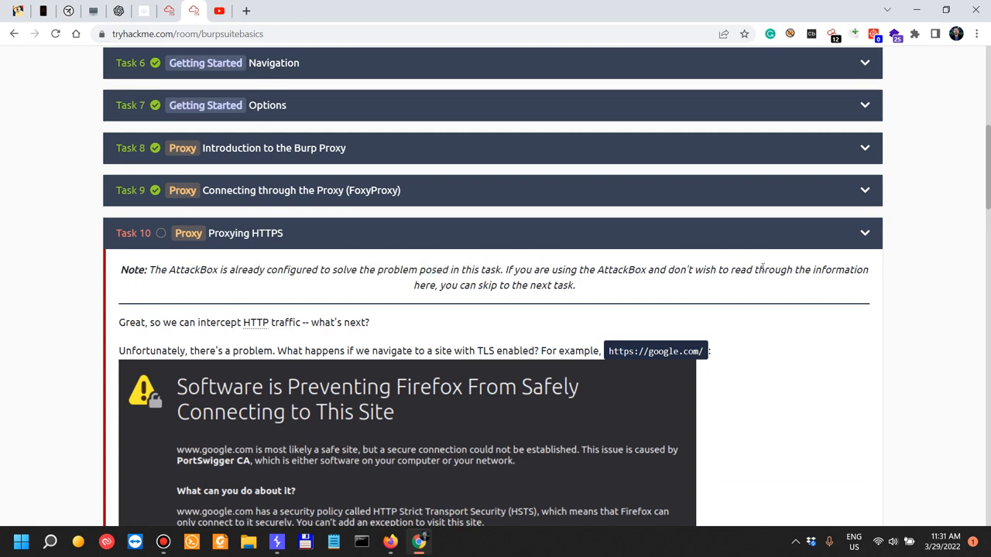
{"action": "left_click_drag", "start_coordinate": [425, 305], "coordinate": [667, 270]}
{"action": "left_click", "coordinate": [589, 311]}
{"action": "scroll", "coordinate": [1, 392], "scroll_direction": "down", "scroll_amount": 3}
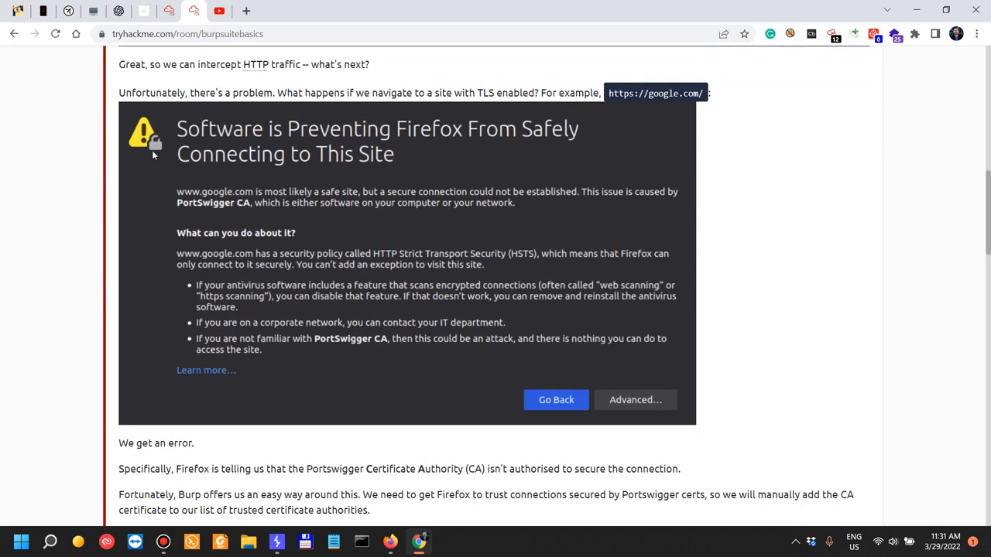
{"action": "left_click_drag", "start_coordinate": [162, 67], "coordinate": [318, 65]}
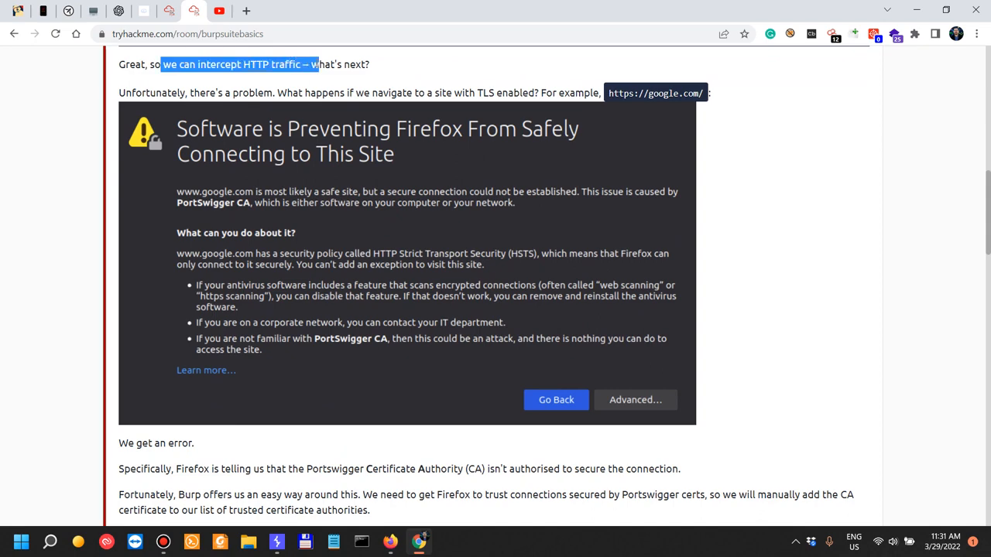
{"action": "left_click_drag", "start_coordinate": [148, 93], "coordinate": [249, 92]}
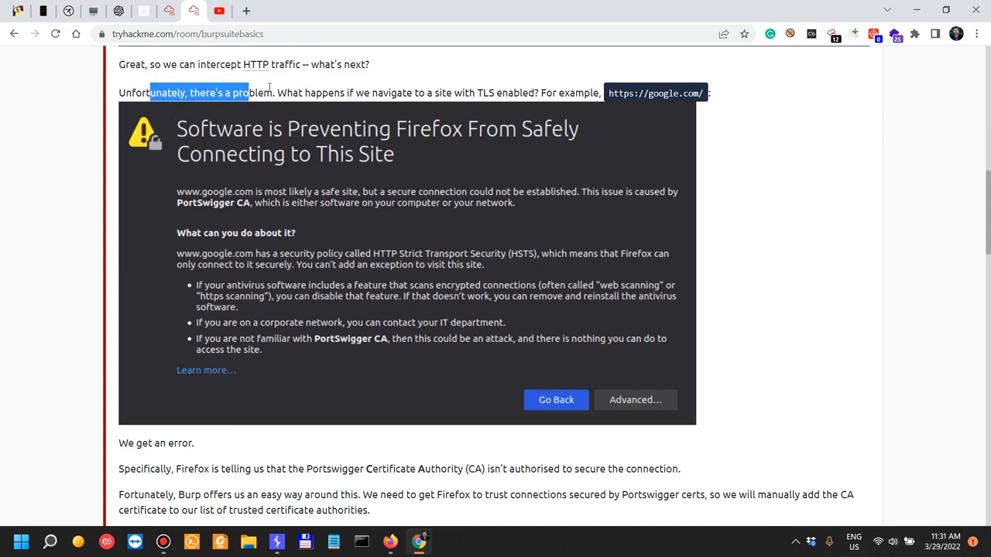
{"action": "left_click", "coordinate": [362, 88]}
{"action": "left_click_drag", "start_coordinate": [363, 88], "coordinate": [524, 93]}
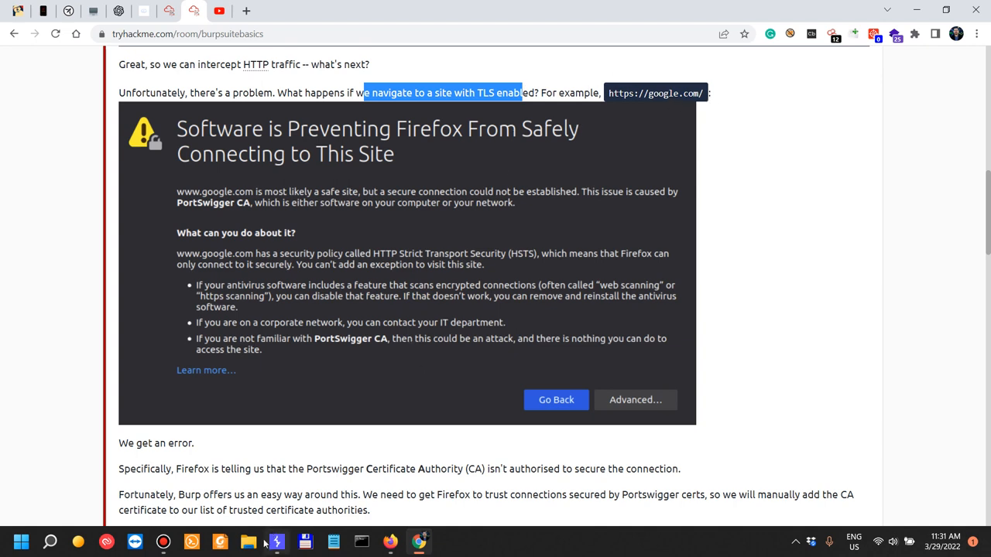
Read Task 10's explanation of the PortSwigger Certificate Authority error and how to make Firefox trust it.
{"action": "mouse_move", "coordinate": [283, 547]}
{"action": "scroll", "coordinate": [328, 286], "scroll_direction": "down", "scroll_amount": 3}
{"action": "scroll", "coordinate": [148, 299], "scroll_direction": "up", "scroll_amount": 2}
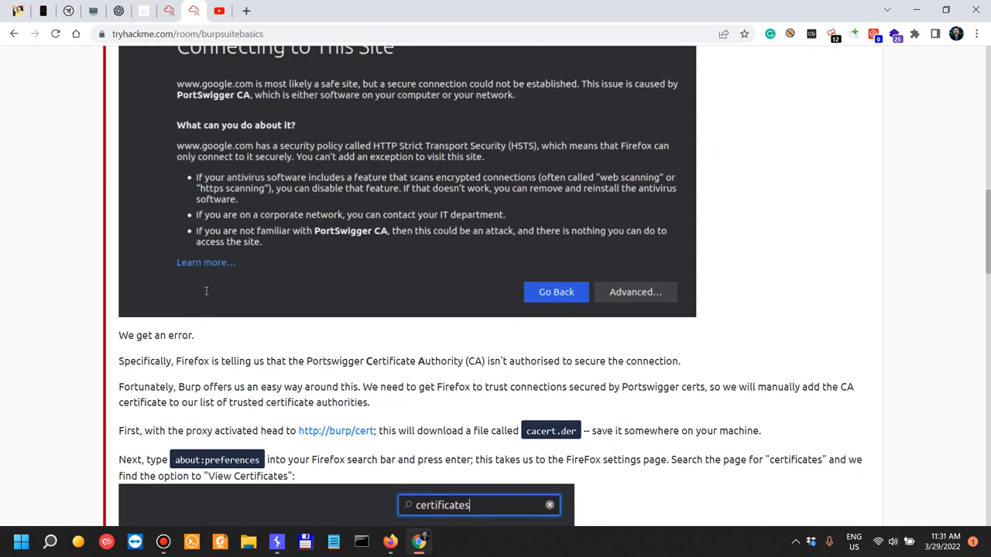
{"action": "scroll", "coordinate": [175, 304], "scroll_direction": "down", "scroll_amount": 2}
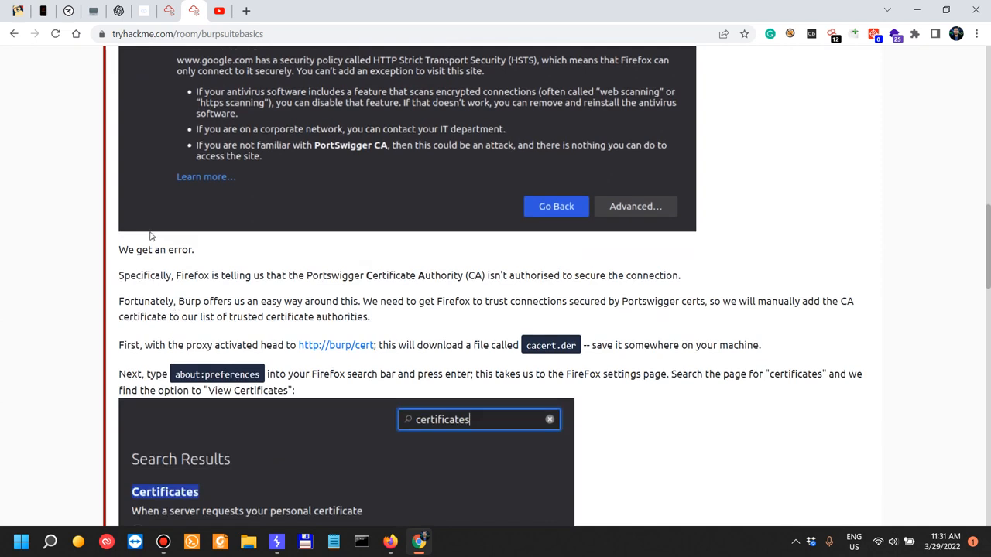
{"action": "left_click_drag", "start_coordinate": [183, 274], "coordinate": [432, 271]}
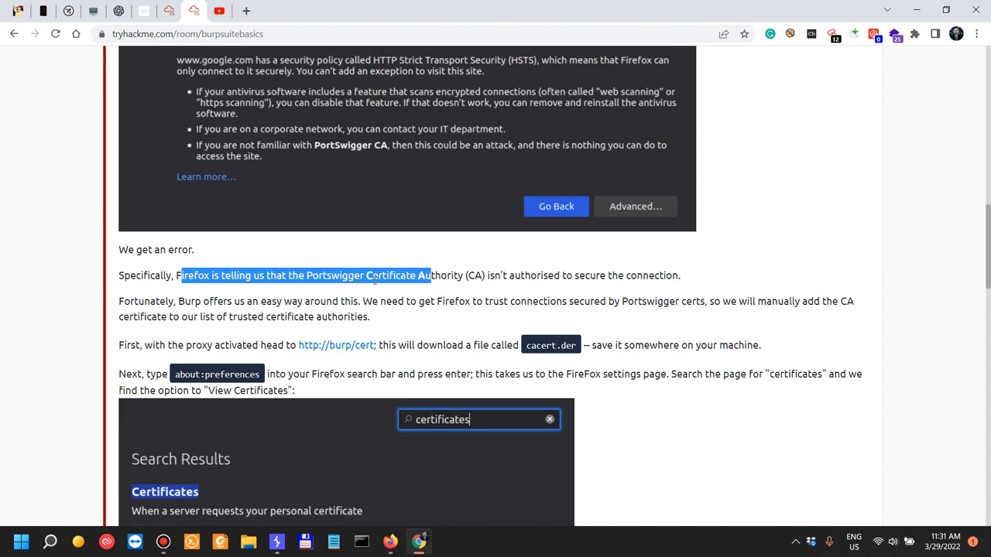
{"action": "left_click", "coordinate": [463, 276]}
{"action": "left_click_drag", "start_coordinate": [549, 274], "coordinate": [684, 269]}
{"action": "scroll", "coordinate": [681, 270], "scroll_direction": "down", "scroll_amount": 1}
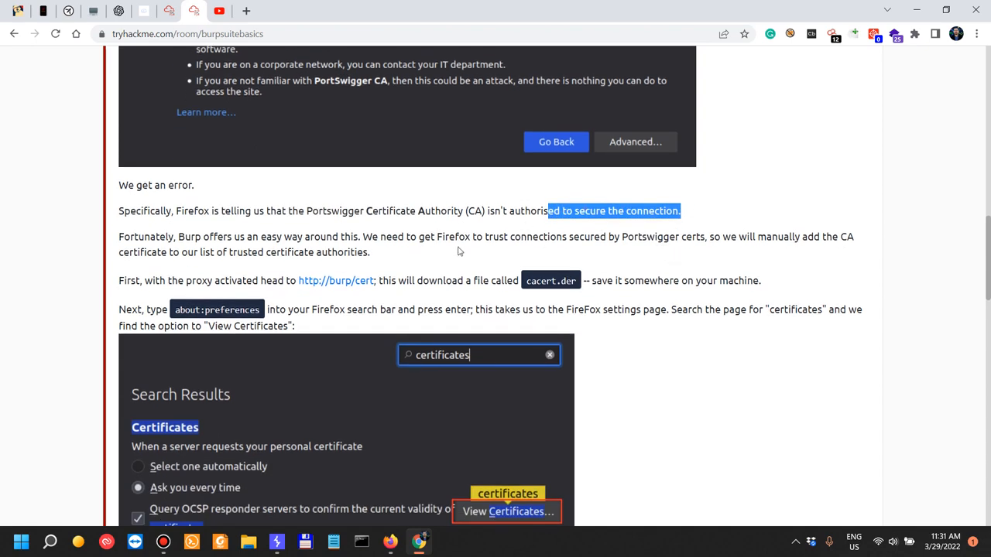
{"action": "scroll", "coordinate": [458, 250], "scroll_direction": "down", "scroll_amount": 1}
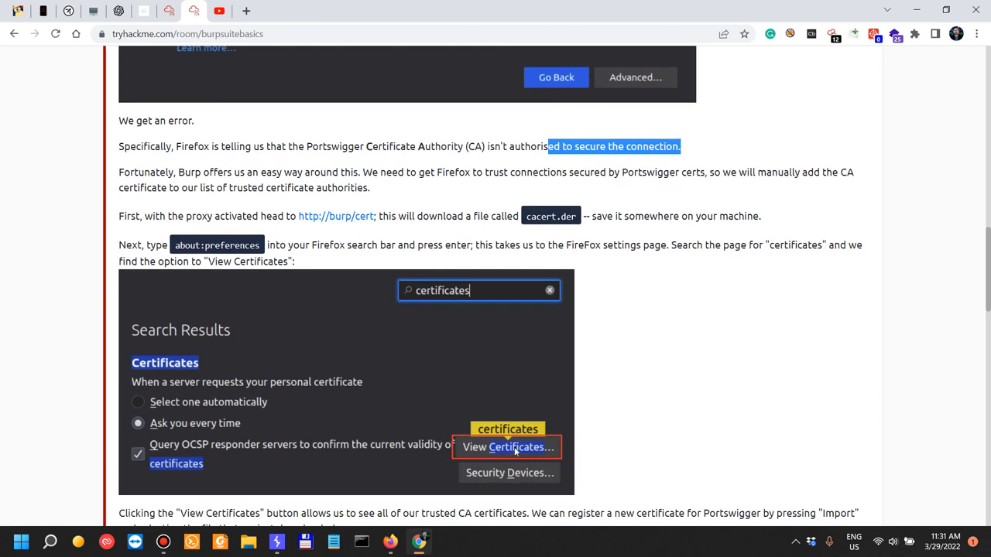
{"action": "left_click_drag", "start_coordinate": [164, 219], "coordinate": [242, 219]}
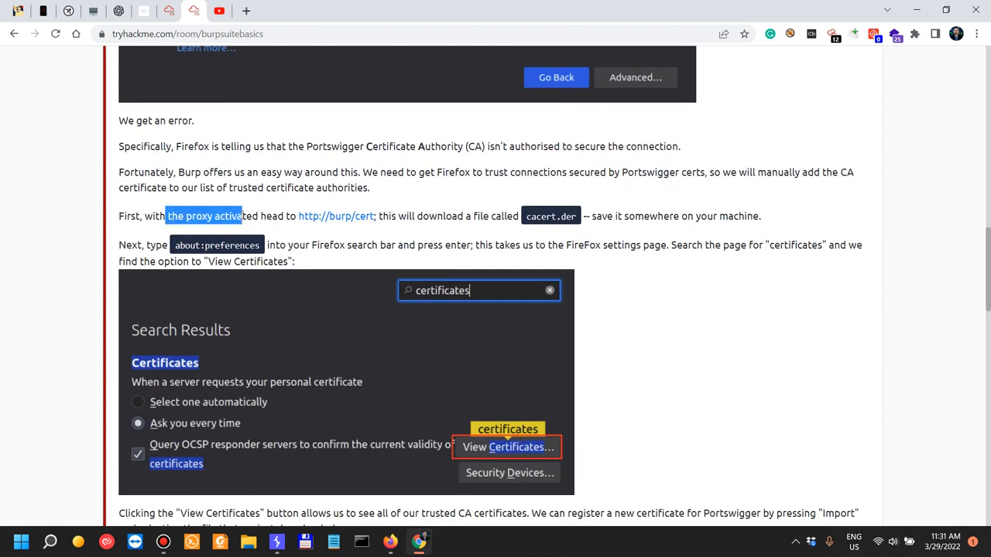
{"action": "right_click", "coordinate": [350, 224]}
{"action": "left_click", "coordinate": [424, 302]}
{"action": "left_click", "coordinate": [390, 541]}
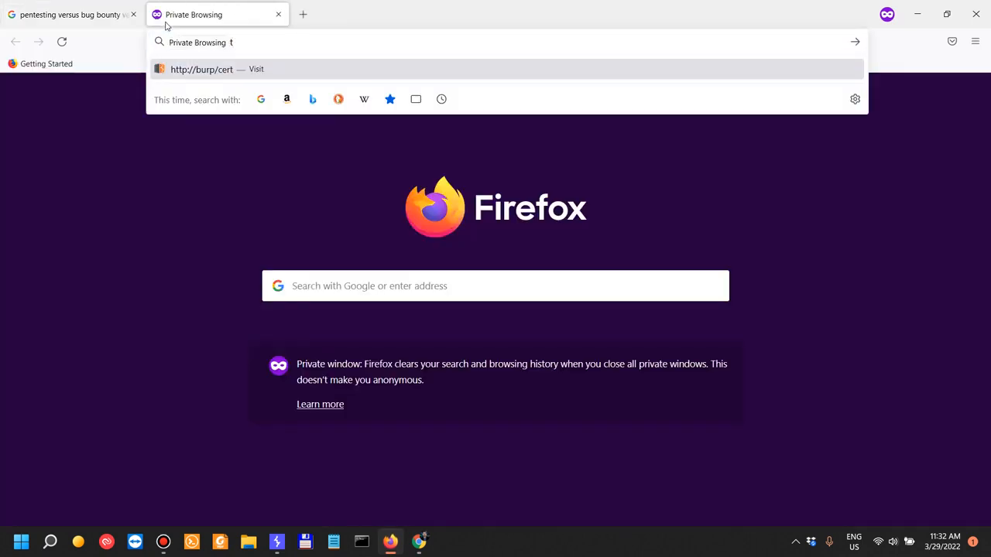
{"action": "key", "text": "Return"}
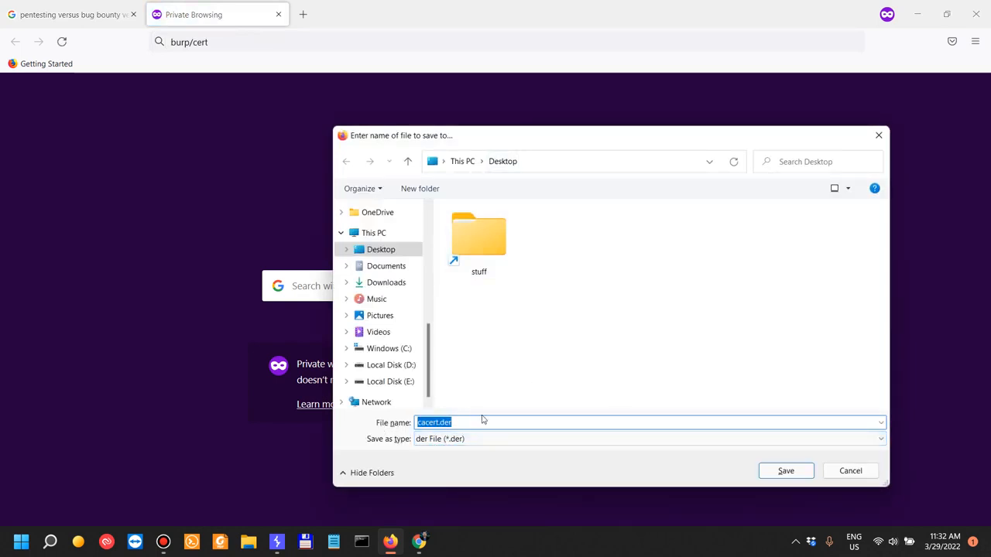
{"action": "left_click", "coordinate": [857, 473]}
Switch back to Chrome and read the Task 10 instructions on opening about:preferences and finding View Certificates.
{"action": "key", "text": "alt+Tab"}
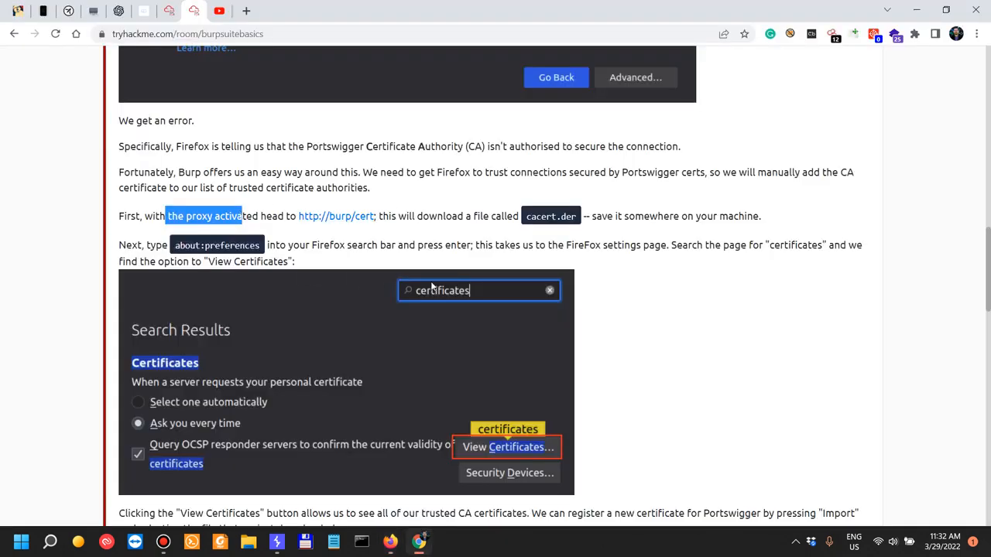
{"action": "scroll", "coordinate": [433, 288], "scroll_direction": "down", "scroll_amount": 3}
{"action": "scroll", "coordinate": [430, 279], "scroll_direction": "up", "scroll_amount": 1}
{"action": "scroll", "coordinate": [418, 232], "scroll_direction": "down", "scroll_amount": 2}
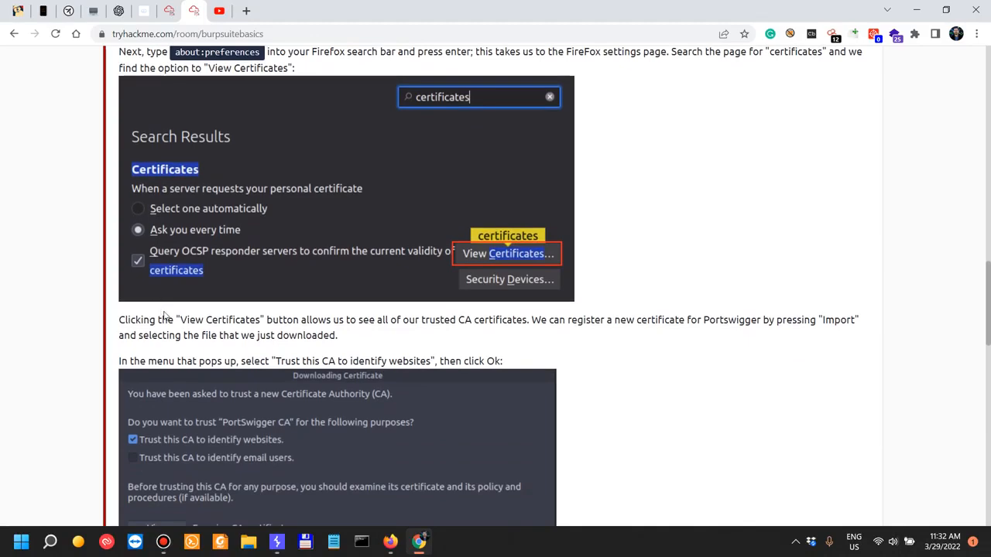
{"action": "scroll", "coordinate": [309, 309], "scroll_direction": "up", "scroll_amount": 1}
{"action": "scroll", "coordinate": [204, 331], "scroll_direction": "up", "scroll_amount": 2}
{"action": "scroll", "coordinate": [200, 320], "scroll_direction": "down", "scroll_amount": 1}
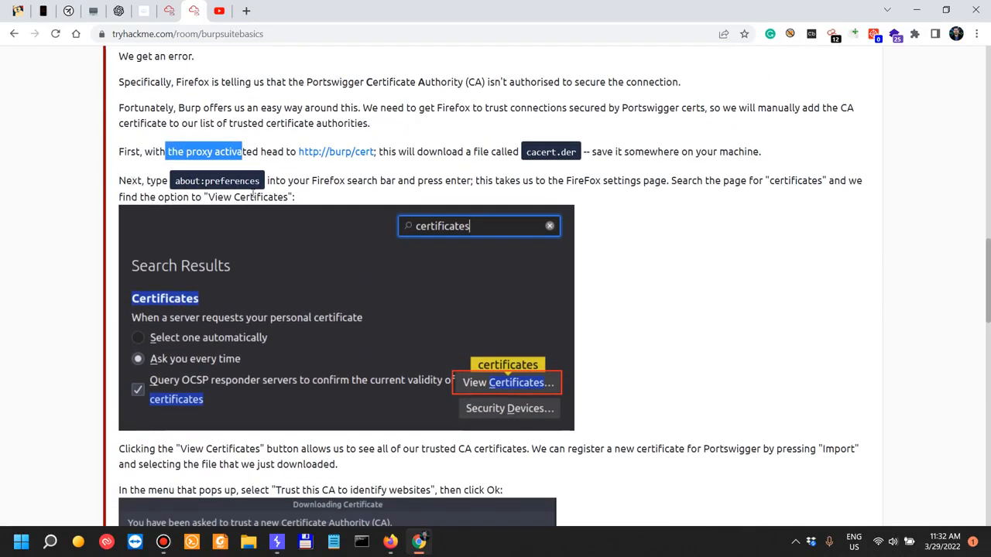
{"action": "left_click_drag", "start_coordinate": [268, 181], "coordinate": [396, 182]}
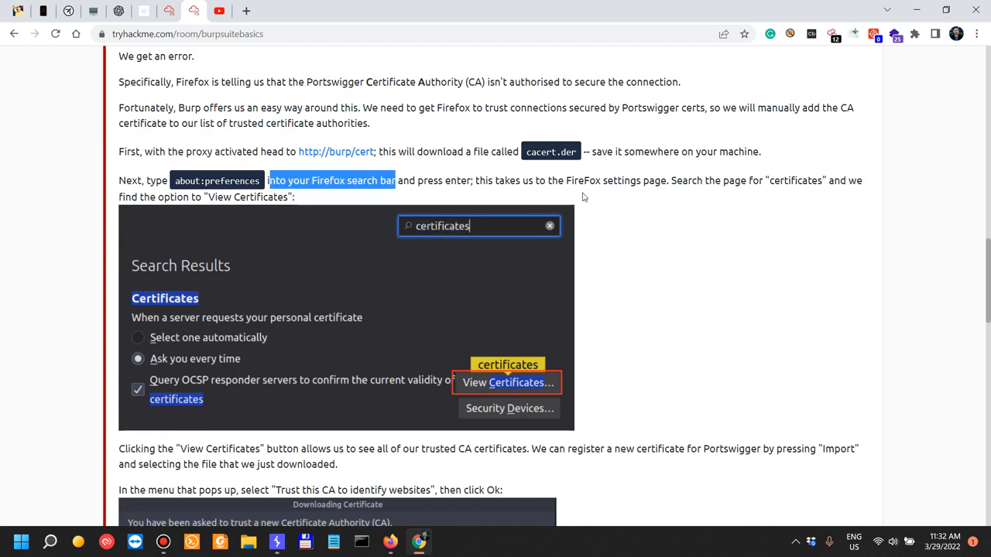
Switch to Firefox, search its settings for "certif", and open the Certificate Manager.
{"action": "left_click", "coordinate": [390, 541]}
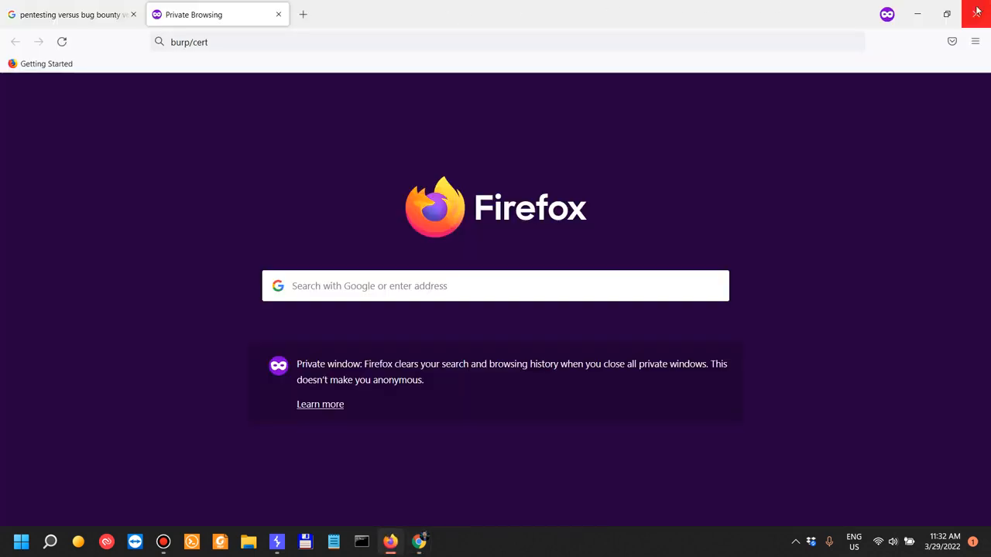
{"action": "left_click", "coordinate": [975, 42]}
{"action": "left_click", "coordinate": [833, 363]}
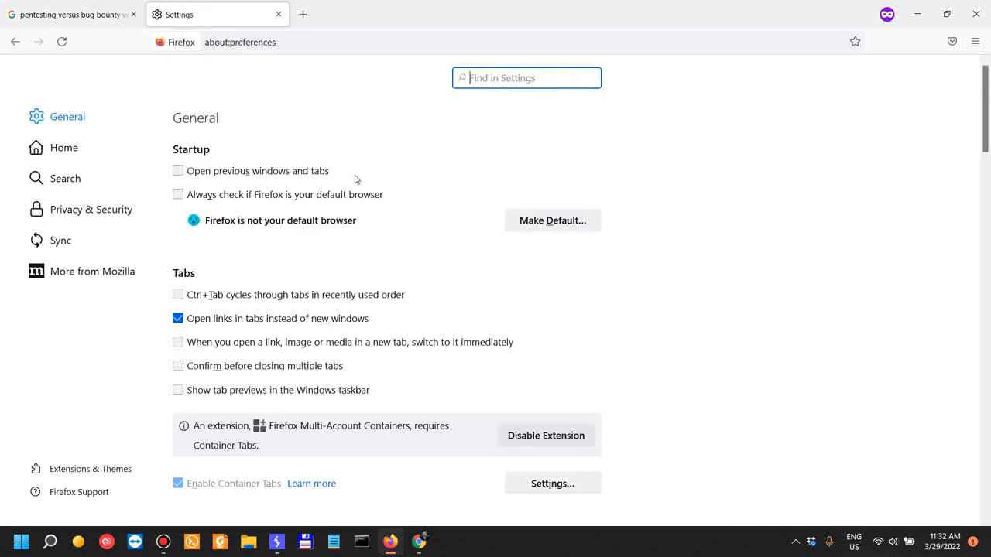
{"action": "type", "text": "certif"}
{"action": "left_click", "coordinate": [590, 172]}
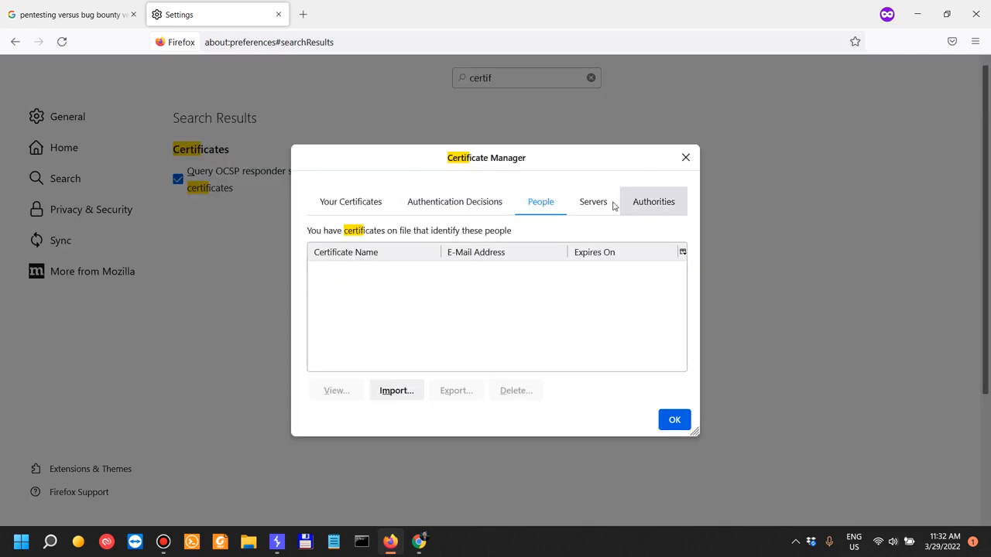
Look through the certificate authorities for the PortSwigger group and its PortSwigger CA entry.
{"action": "left_click", "coordinate": [642, 204]}
{"action": "scroll", "coordinate": [382, 356], "scroll_direction": "down", "scroll_amount": 3}
{"action": "scroll", "coordinate": [382, 356], "scroll_direction": "down", "scroll_amount": 5}
{"action": "left_click", "coordinate": [590, 343]}
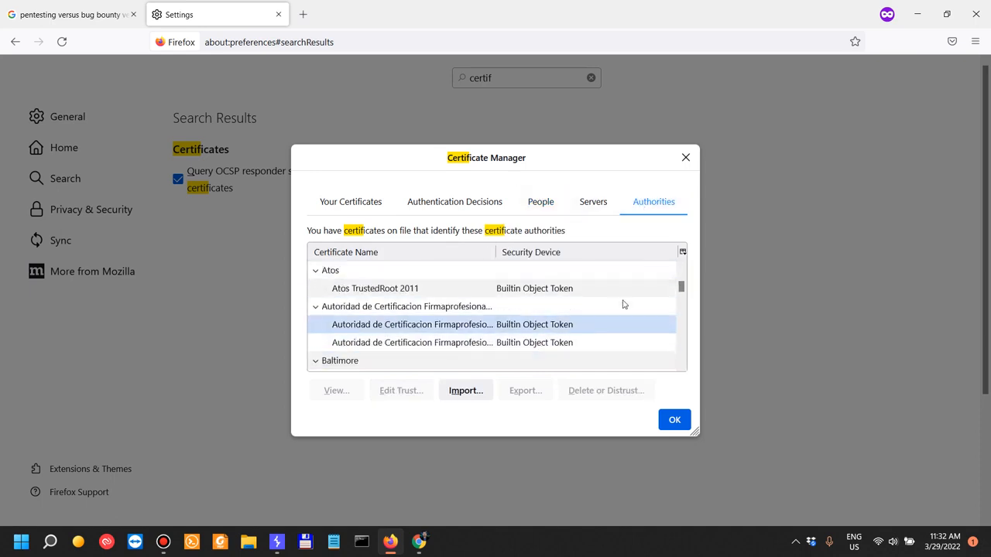
{"action": "left_click_drag", "start_coordinate": [681, 288], "coordinate": [689, 383]}
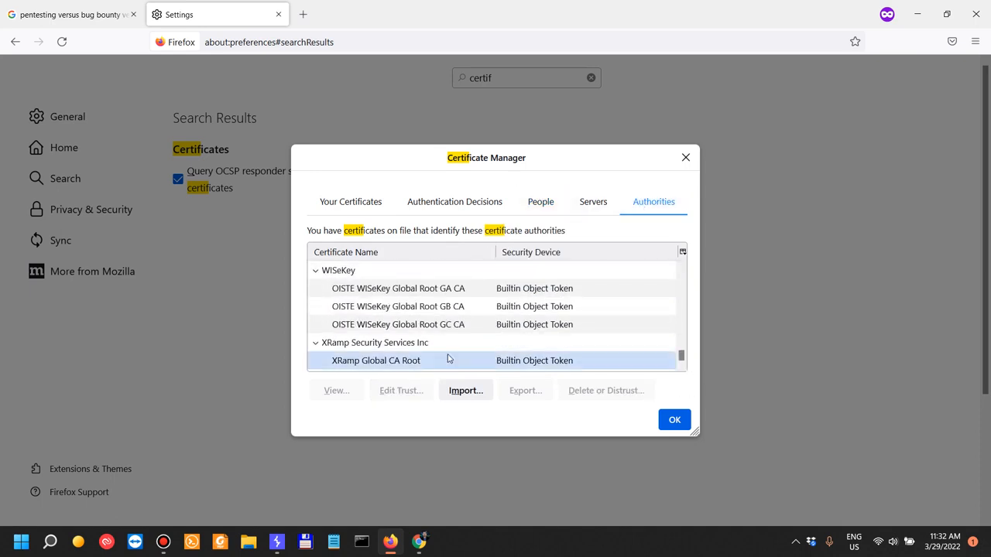
{"action": "scroll", "coordinate": [474, 364], "scroll_direction": "up", "scroll_amount": 20}
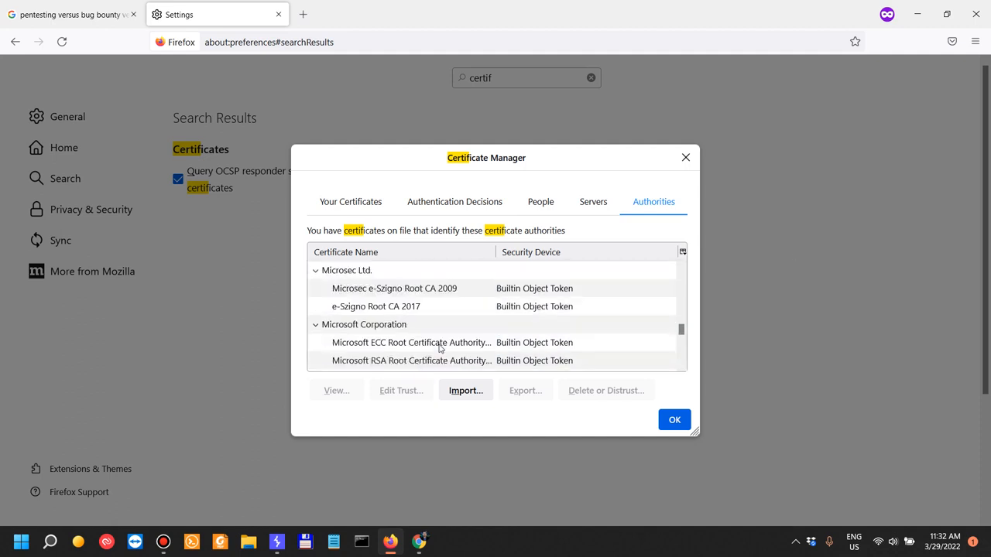
{"action": "scroll", "coordinate": [439, 348], "scroll_direction": "down", "scroll_amount": 4}
{"action": "left_click", "coordinate": [355, 325]}
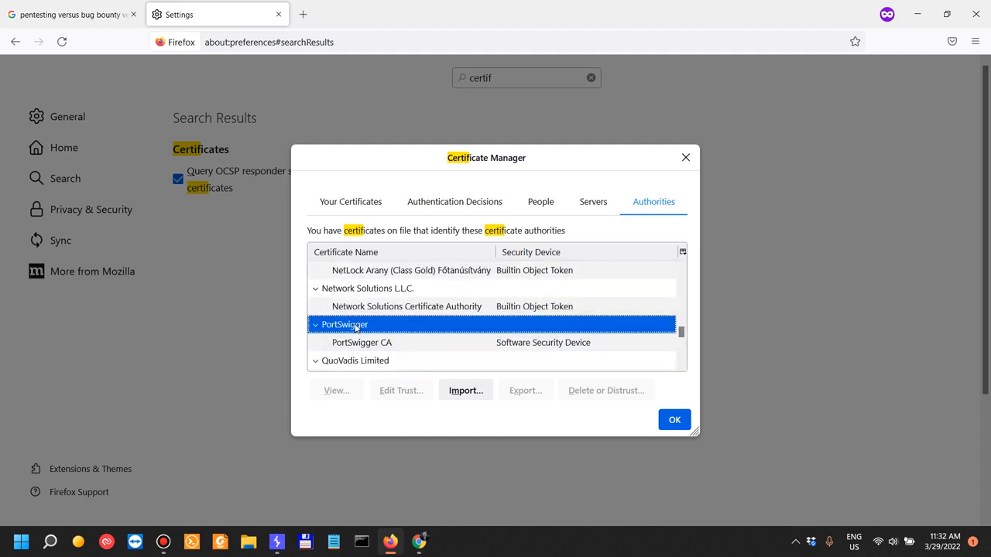
{"action": "left_click", "coordinate": [355, 344]}
{"action": "left_click", "coordinate": [350, 330]}
Switch back to Chrome and read the instructions on importing the PortSwigger certificate and trusting it to identify websites.
{"action": "left_click", "coordinate": [417, 544]}
{"action": "scroll", "coordinate": [310, 294], "scroll_direction": "down", "scroll_amount": 2}
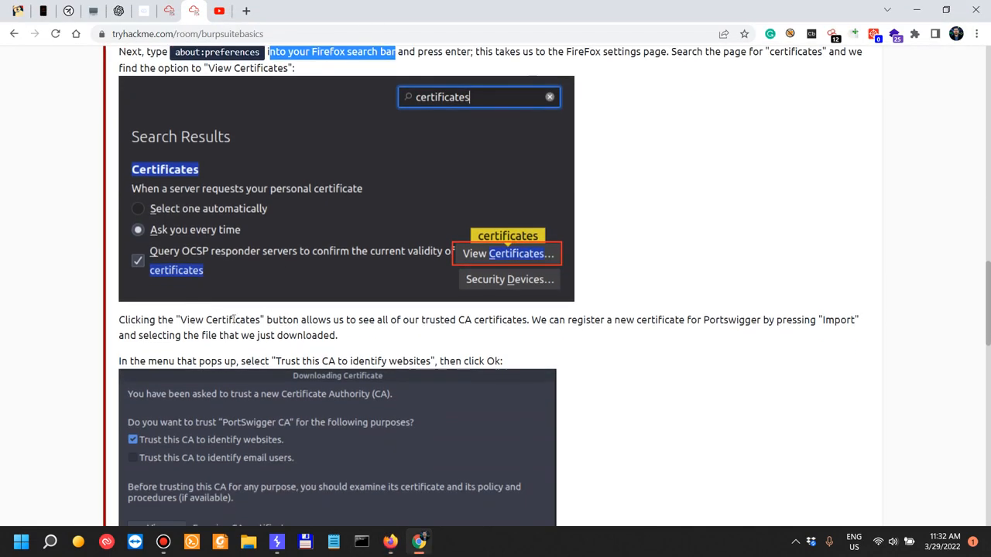
{"action": "left_click_drag", "start_coordinate": [168, 320], "coordinate": [356, 320]}
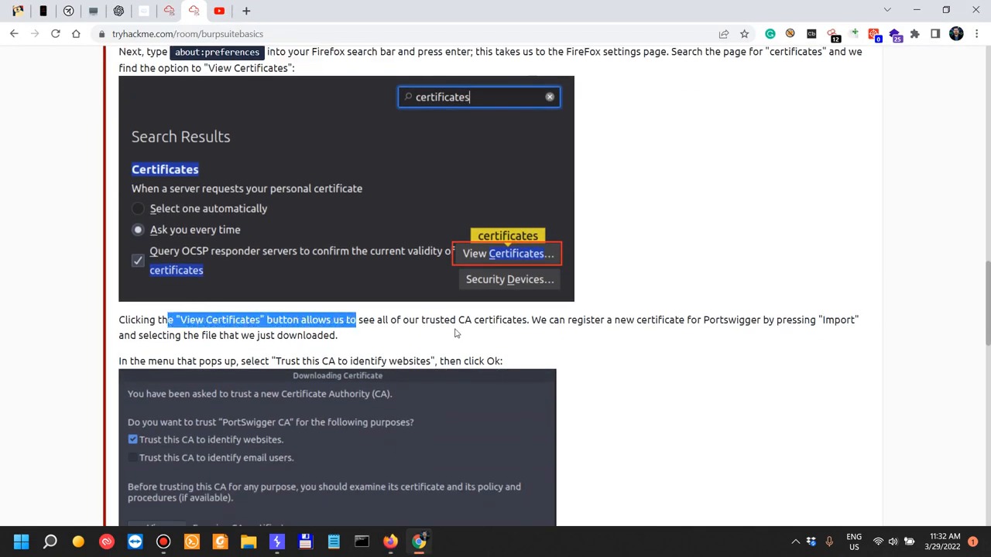
{"action": "left_click", "coordinate": [426, 332]}
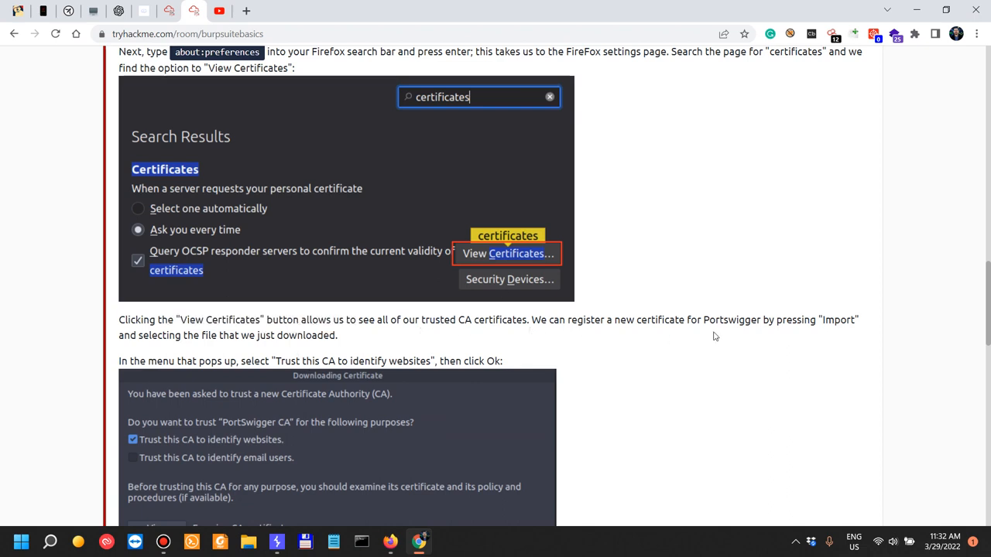
{"action": "scroll", "coordinate": [714, 336], "scroll_direction": "down", "scroll_amount": 2}
{"action": "left_click_drag", "start_coordinate": [127, 190], "coordinate": [301, 191]}
{"action": "left_click", "coordinate": [367, 191]}
{"action": "left_click_drag", "start_coordinate": [503, 189], "coordinate": [562, 191]}
{"action": "left_click", "coordinate": [661, 183]}
{"action": "left_click_drag", "start_coordinate": [675, 191], "coordinate": [816, 192]}
{"action": "left_click_drag", "start_coordinate": [119, 206], "coordinate": [281, 232]}
Review the CA trust dialog example, the note on visiting TLS-enabled sites, and the import process video.
{"action": "scroll", "coordinate": [374, 253], "scroll_direction": "down", "scroll_amount": 2}
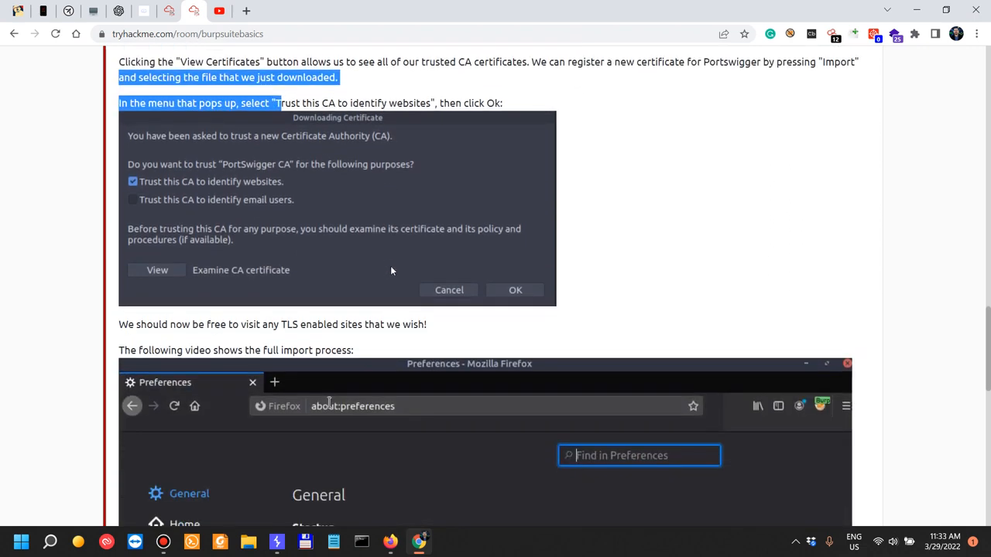
{"action": "scroll", "coordinate": [199, 139], "scroll_direction": "down", "scroll_amount": 2}
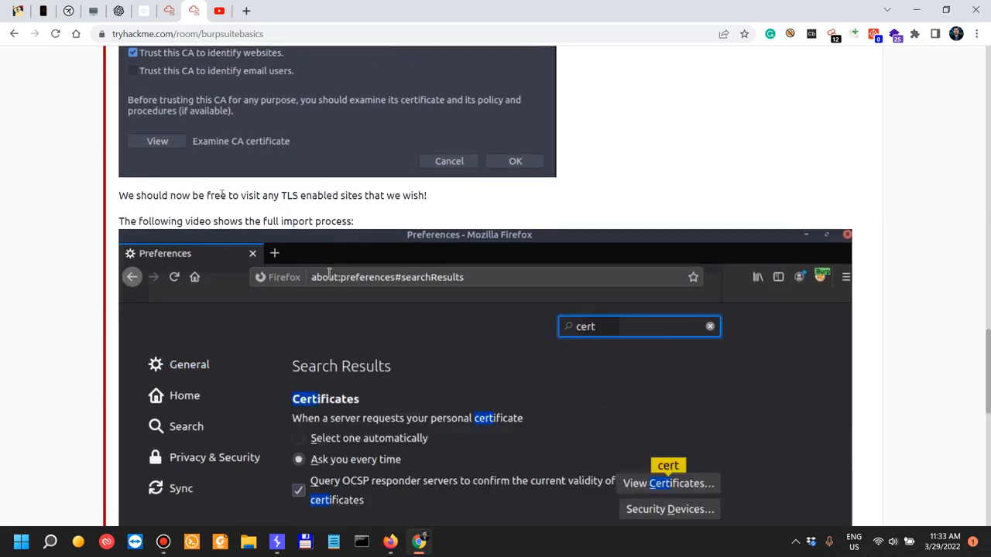
{"action": "left_click_drag", "start_coordinate": [198, 195], "coordinate": [442, 195]}
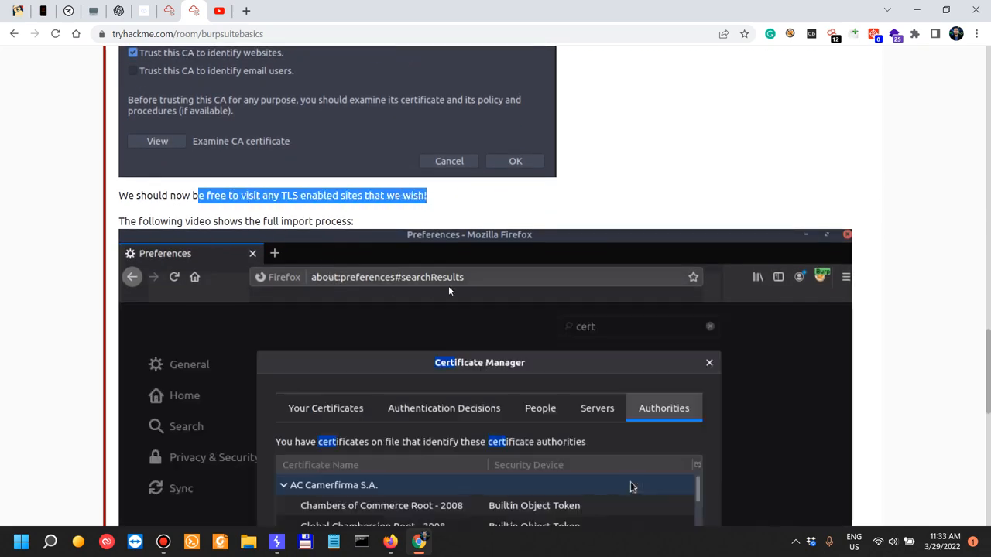
{"action": "scroll", "coordinate": [454, 286], "scroll_direction": "down", "scroll_amount": 1}
{"action": "scroll", "coordinate": [453, 286], "scroll_direction": "down", "scroll_amount": 2}
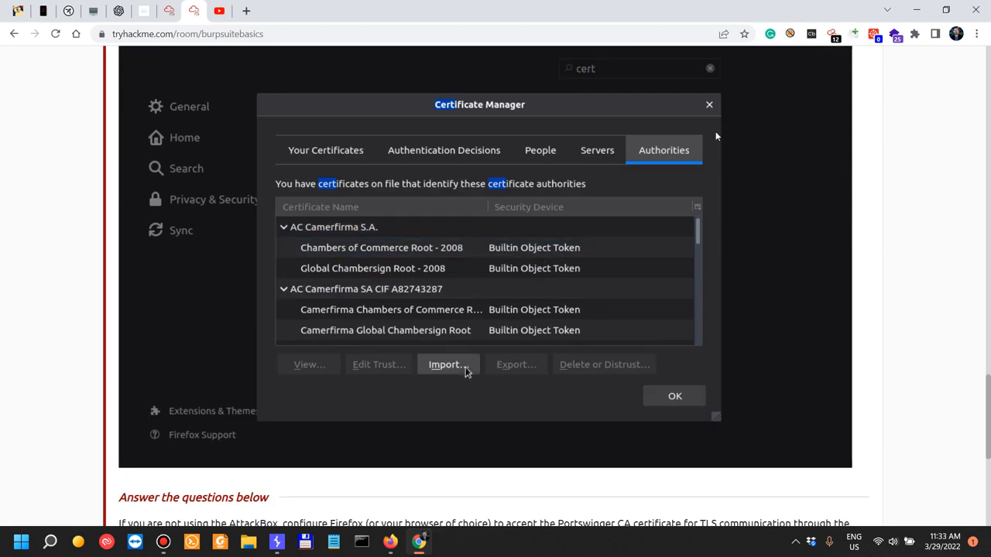
Mark the Task 10 question about accepting the PortSwigger CA certificate as completed.
{"action": "scroll", "coordinate": [400, 252], "scroll_direction": "up", "scroll_amount": 1}
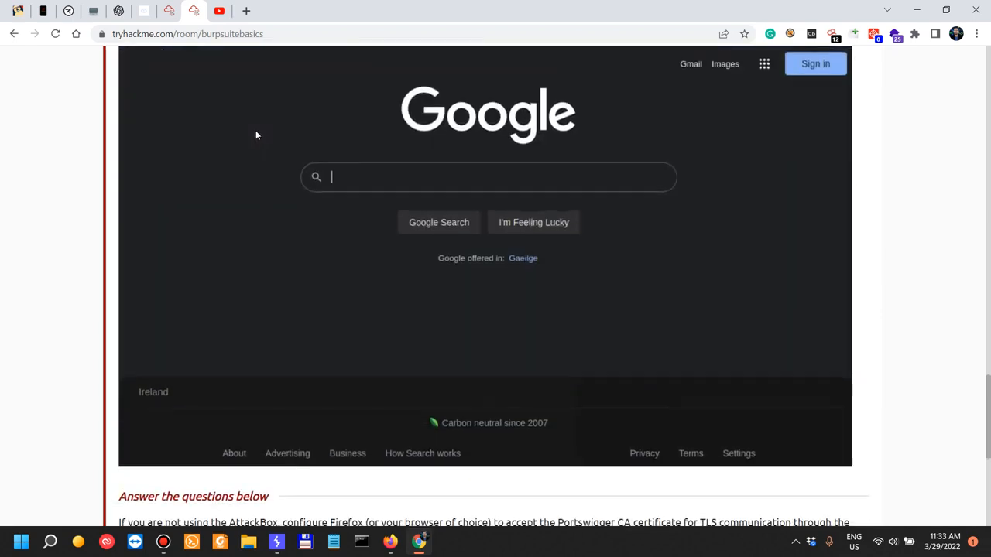
{"action": "scroll", "coordinate": [256, 136], "scroll_direction": "down", "scroll_amount": 5}
{"action": "left_click", "coordinate": [823, 184]}
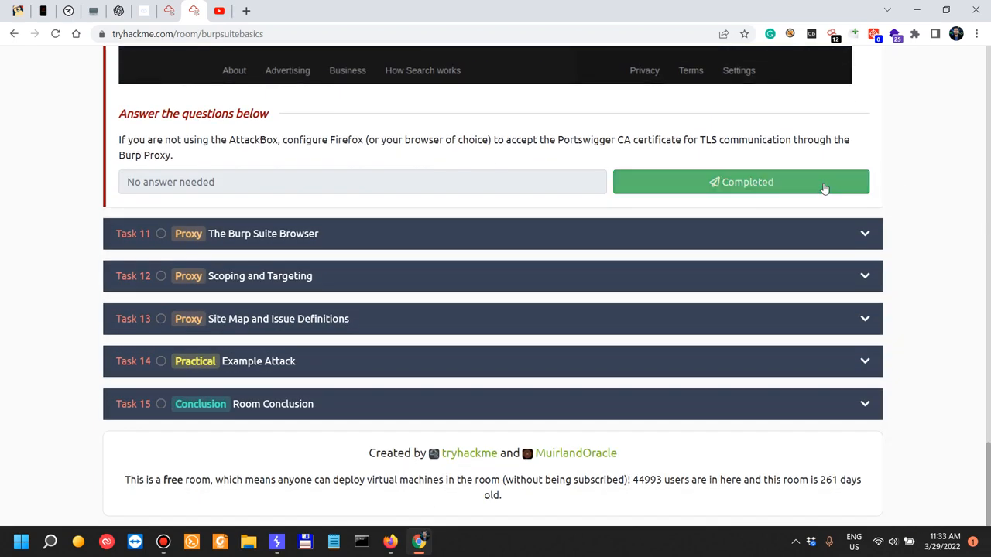
Expand Task 11, The Burp Suite Browser.
{"action": "scroll", "coordinate": [421, 202], "scroll_direction": "up", "scroll_amount": 1}
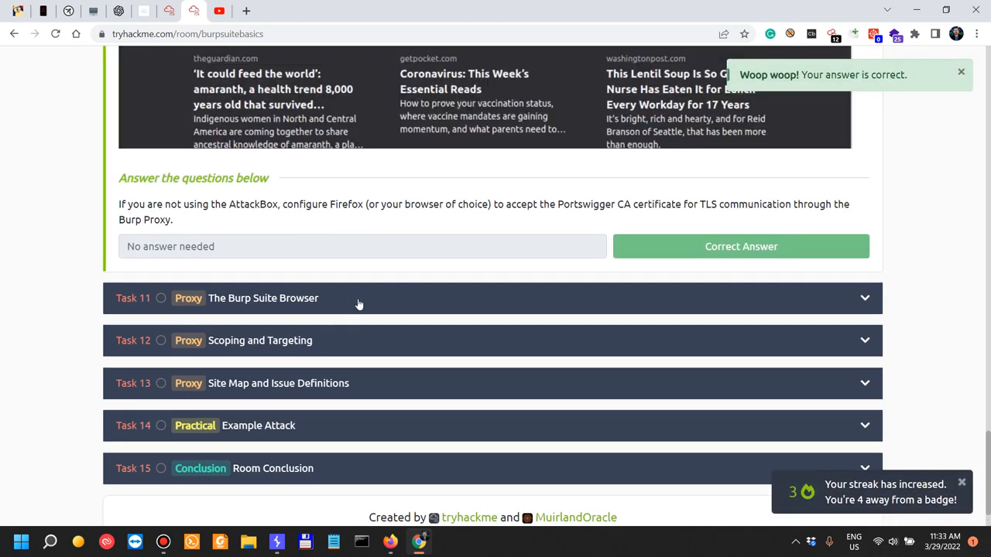
{"action": "left_click", "coordinate": [359, 304]}
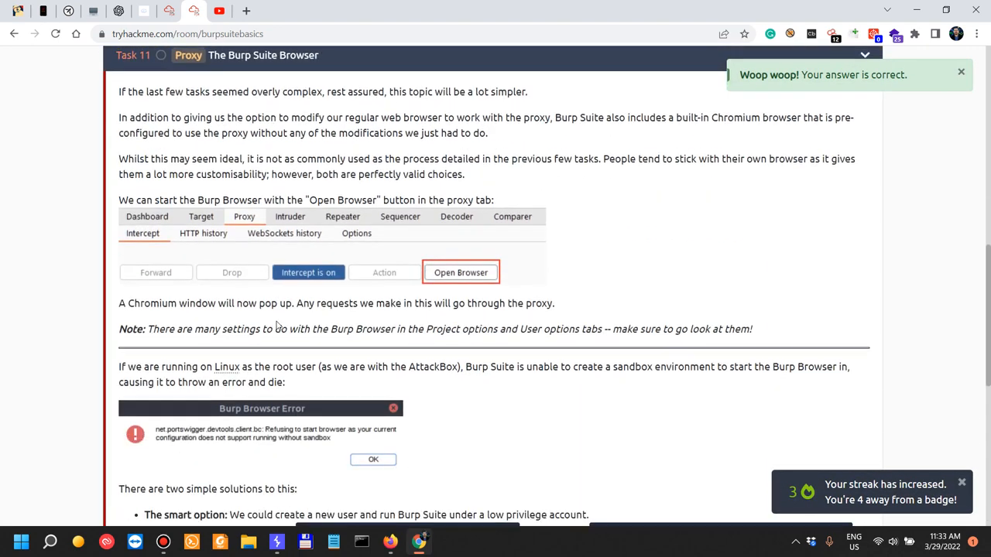
{"action": "left_click", "coordinate": [163, 541]}
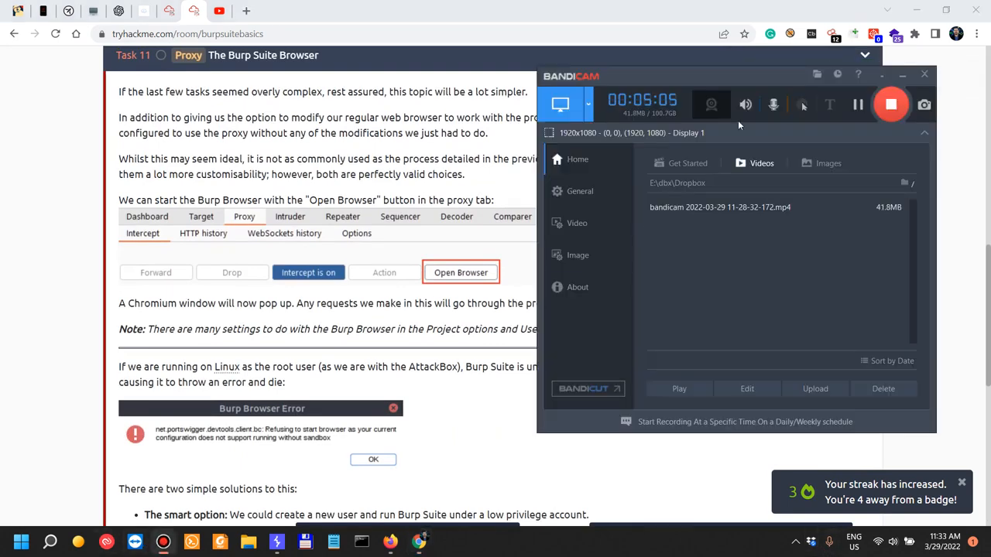
{"action": "left_click", "coordinate": [881, 74]}
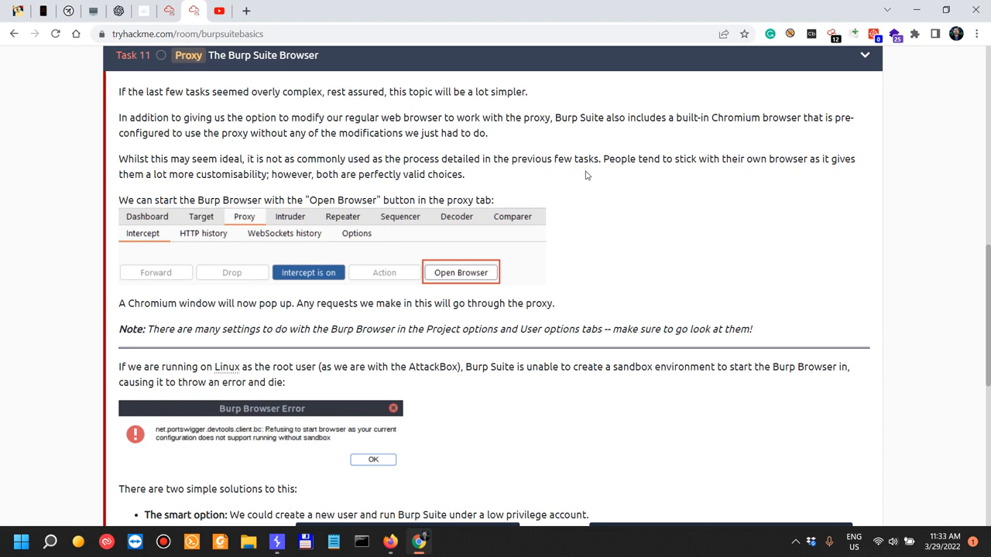
Read the Task 11 introduction on Burp Suite's built-in Chromium browser and how commonly it is used compared with a regular browser.
{"action": "scroll", "coordinate": [648, 282], "scroll_direction": "up", "scroll_amount": 2}
{"action": "scroll", "coordinate": [648, 282], "scroll_direction": "down", "scroll_amount": 2}
{"action": "scroll", "coordinate": [647, 281], "scroll_direction": "up", "scroll_amount": 1}
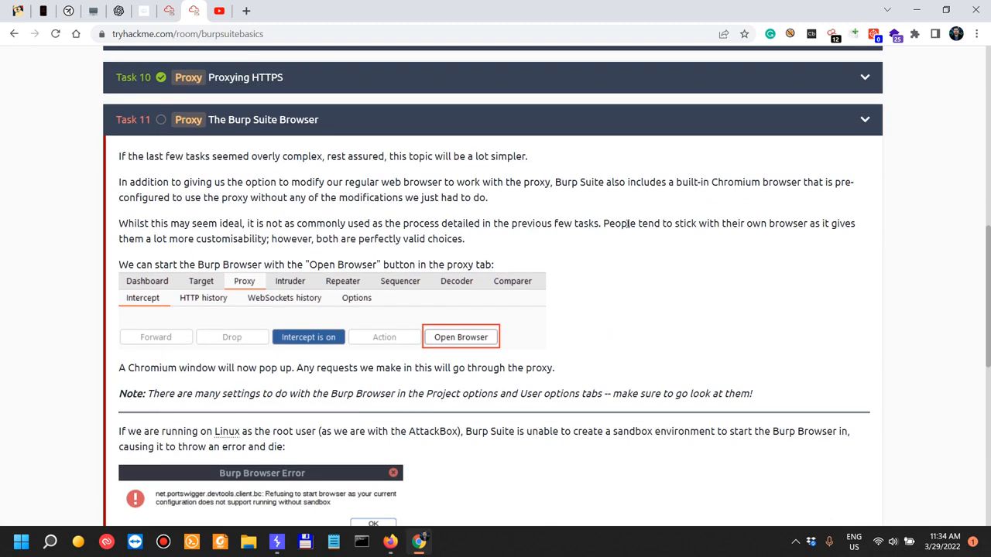
{"action": "left_click_drag", "start_coordinate": [147, 157], "coordinate": [403, 197]}
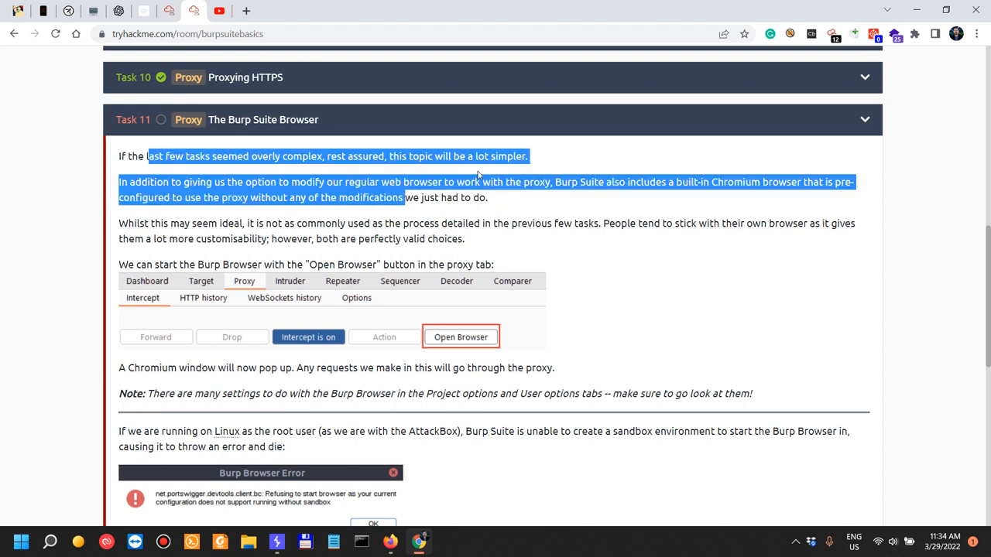
{"action": "left_click", "coordinate": [442, 197]}
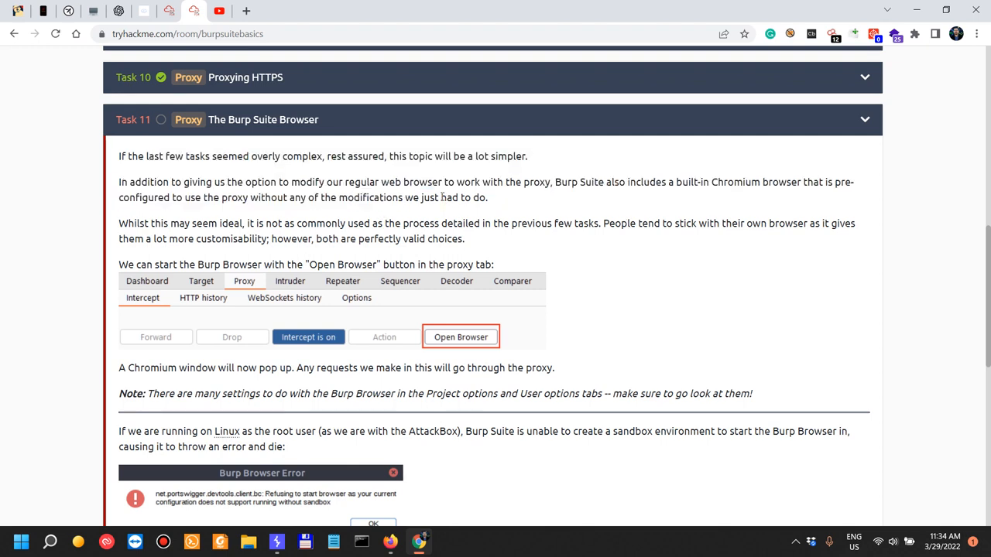
{"action": "left_click_drag", "start_coordinate": [399, 198], "coordinate": [479, 196]}
{"action": "left_click_drag", "start_coordinate": [233, 224], "coordinate": [368, 212]}
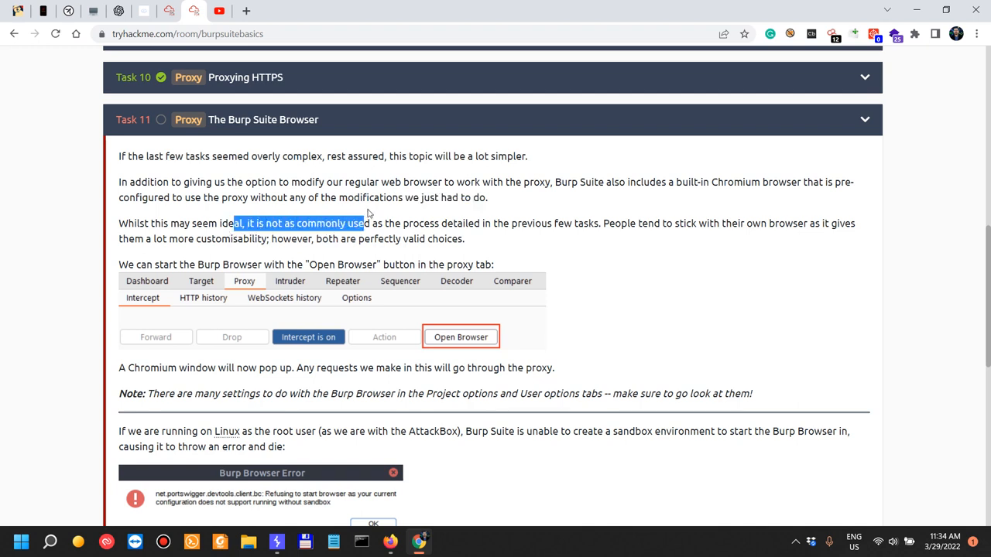
{"action": "left_click_drag", "start_coordinate": [134, 224], "coordinate": [509, 215]}
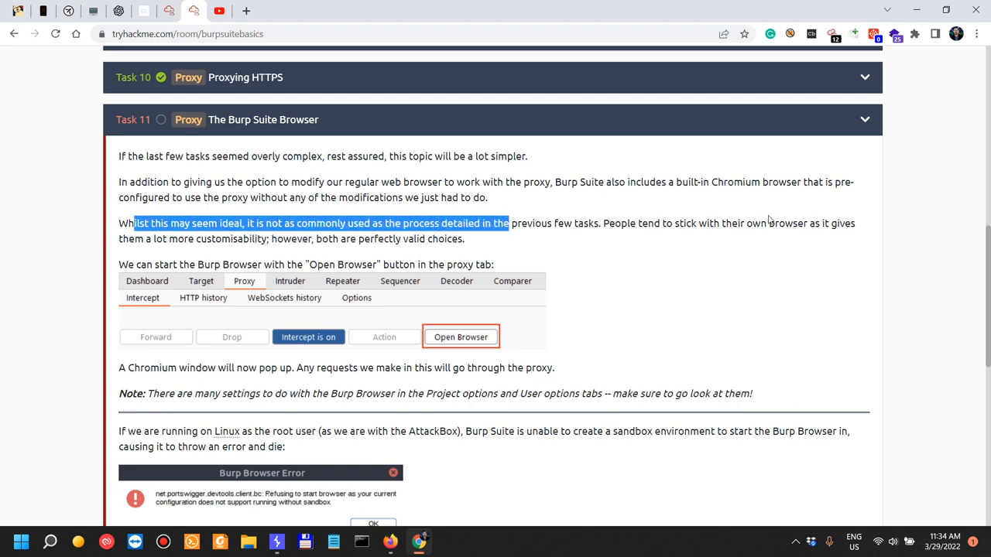
{"action": "left_click_drag", "start_coordinate": [791, 227], "coordinate": [122, 183]}
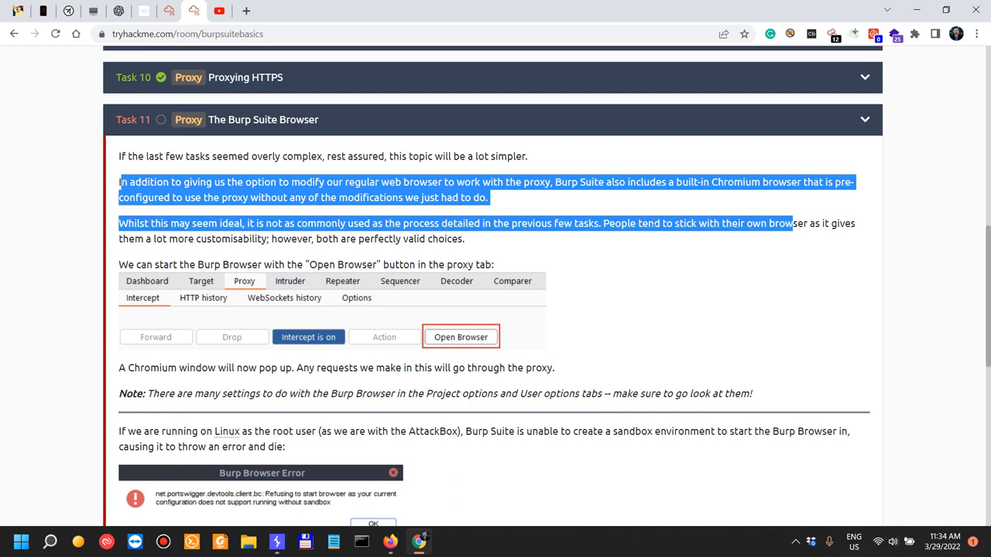
{"action": "scroll", "coordinate": [120, 183], "scroll_direction": "up", "scroll_amount": 1}
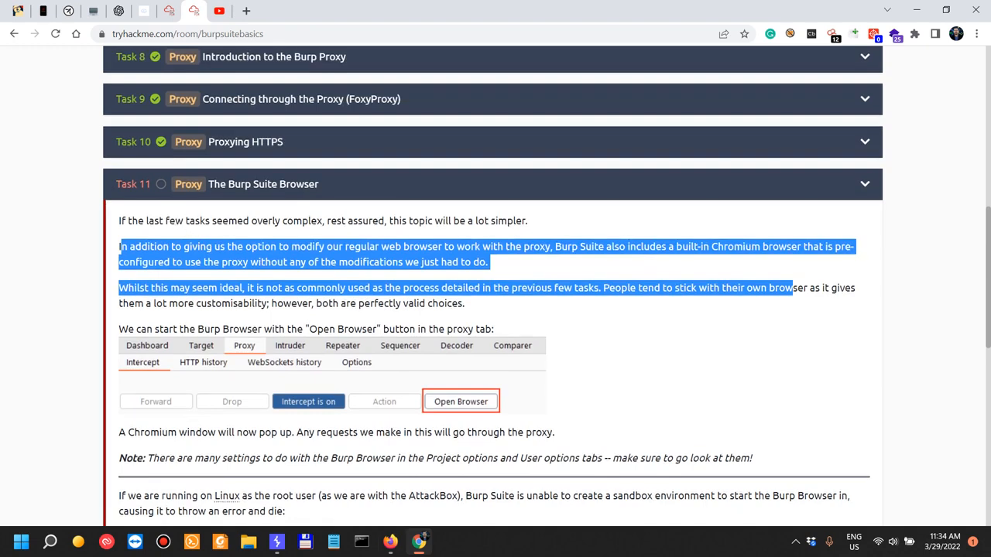
{"action": "left_click", "coordinate": [278, 542]}
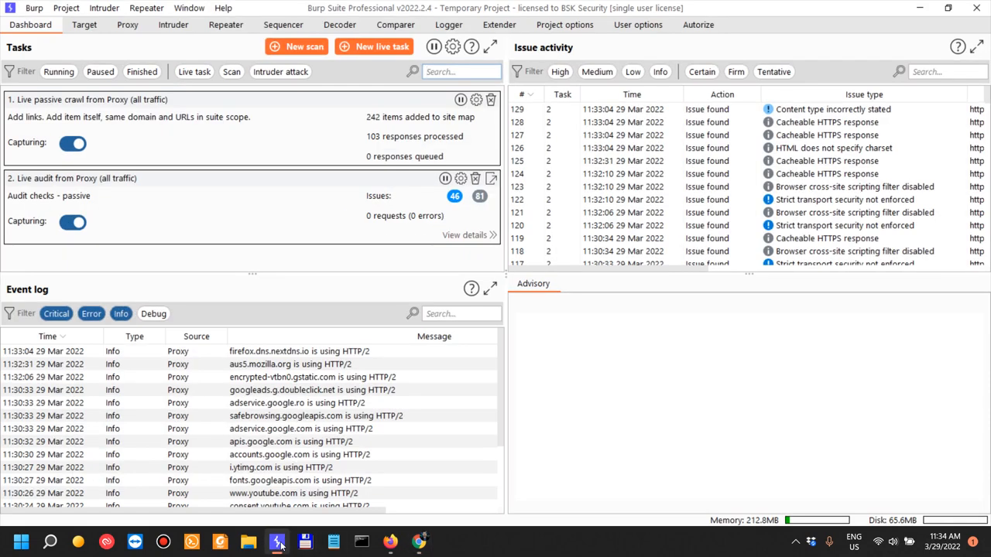
{"action": "left_click", "coordinate": [279, 544]}
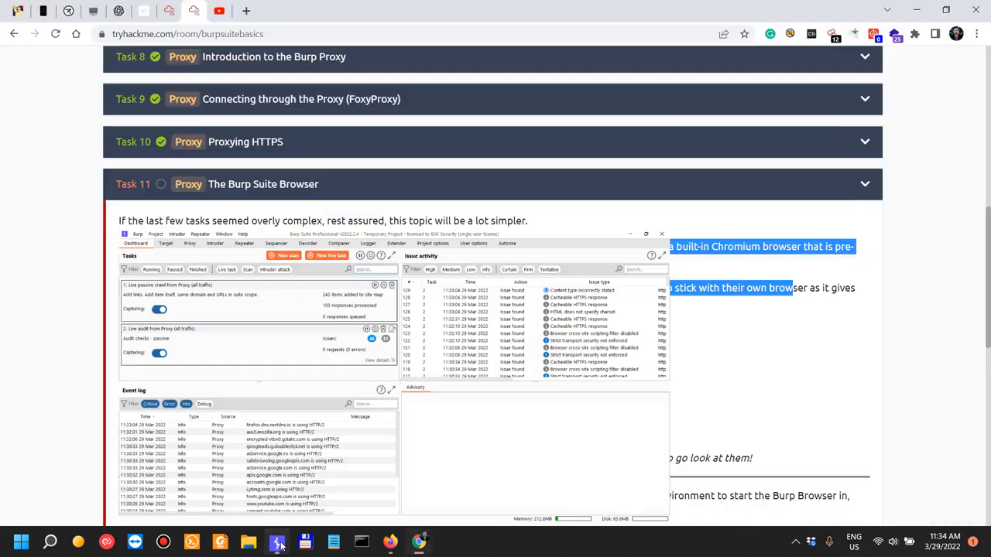
{"action": "left_click", "coordinate": [161, 221]}
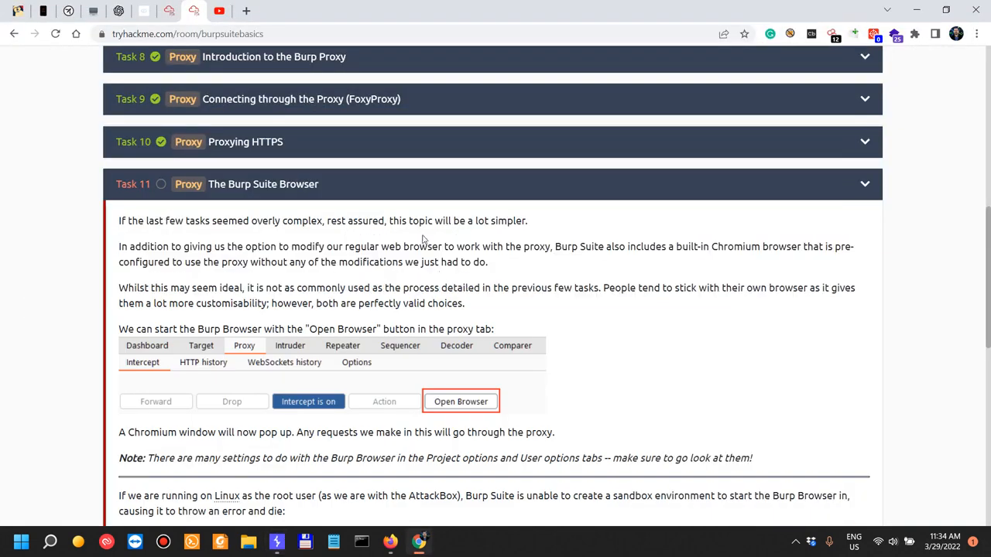
Reread the passages about the pre-configured Chromium browser and people's preference for using their own browser.
{"action": "left_click_drag", "start_coordinate": [141, 250], "coordinate": [794, 238]}
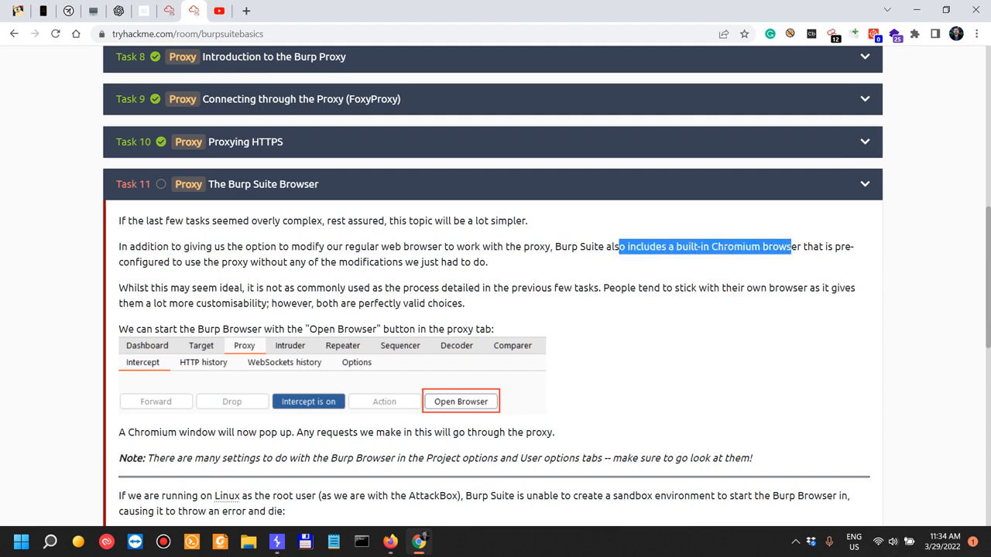
{"action": "left_click", "coordinate": [809, 258]}
{"action": "left_click_drag", "start_coordinate": [805, 250], "coordinate": [710, 246]}
{"action": "left_click", "coordinate": [700, 246]}
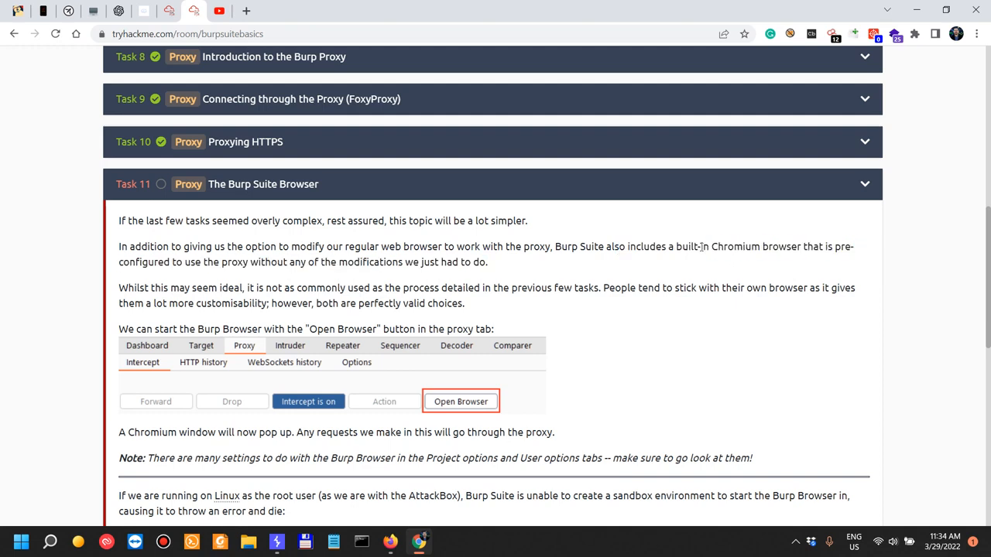
{"action": "left_click_drag", "start_coordinate": [709, 247], "coordinate": [763, 247]}
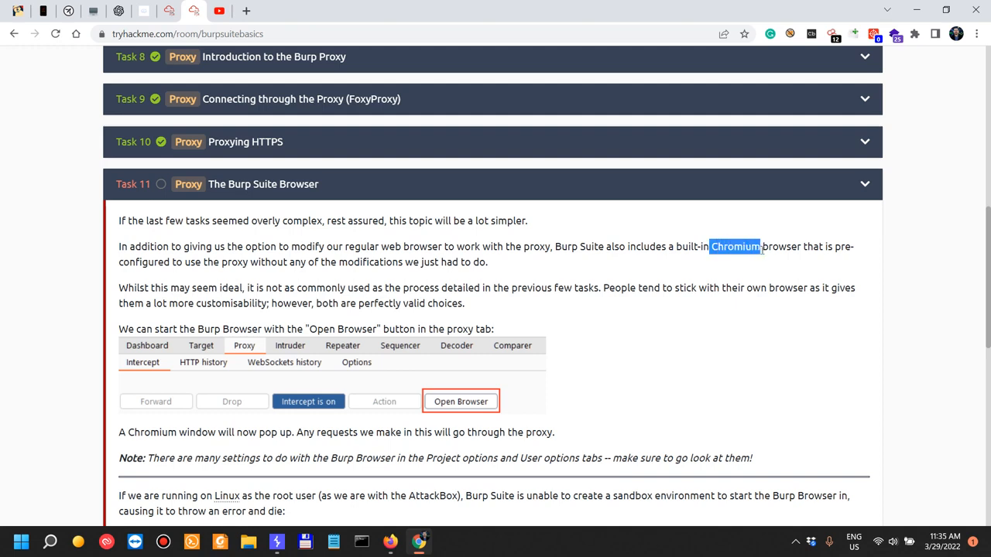
{"action": "left_click", "coordinate": [804, 247]}
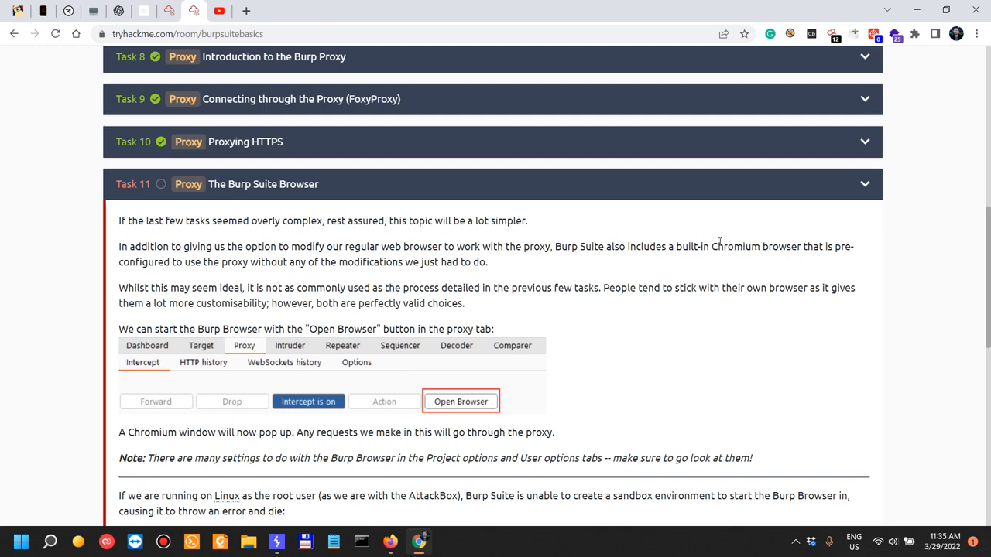
{"action": "left_click_drag", "start_coordinate": [709, 246], "coordinate": [802, 246]}
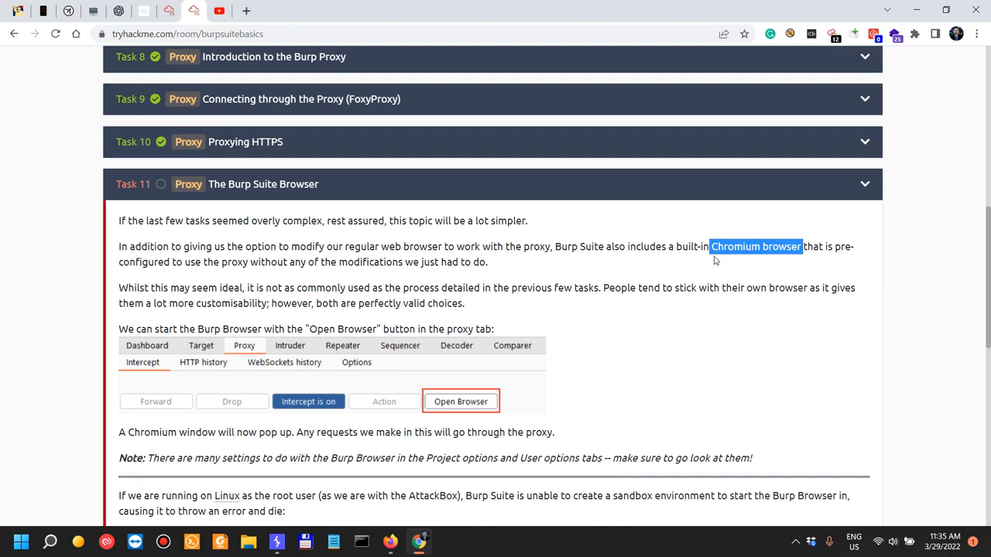
{"action": "left_click_drag", "start_coordinate": [151, 290], "coordinate": [252, 291]}
{"action": "left_click_drag", "start_coordinate": [364, 288], "coordinate": [579, 288]}
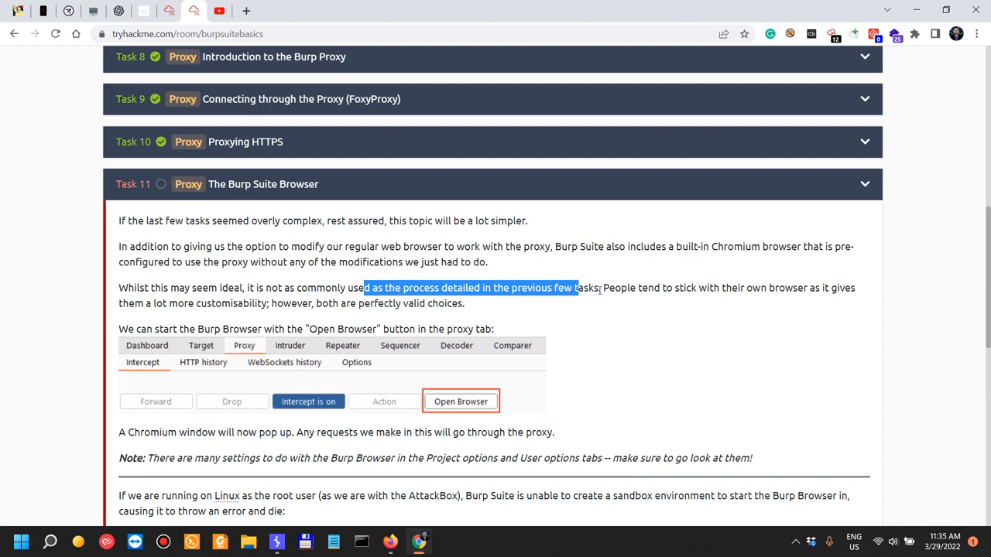
{"action": "left_click_drag", "start_coordinate": [600, 291], "coordinate": [806, 289]}
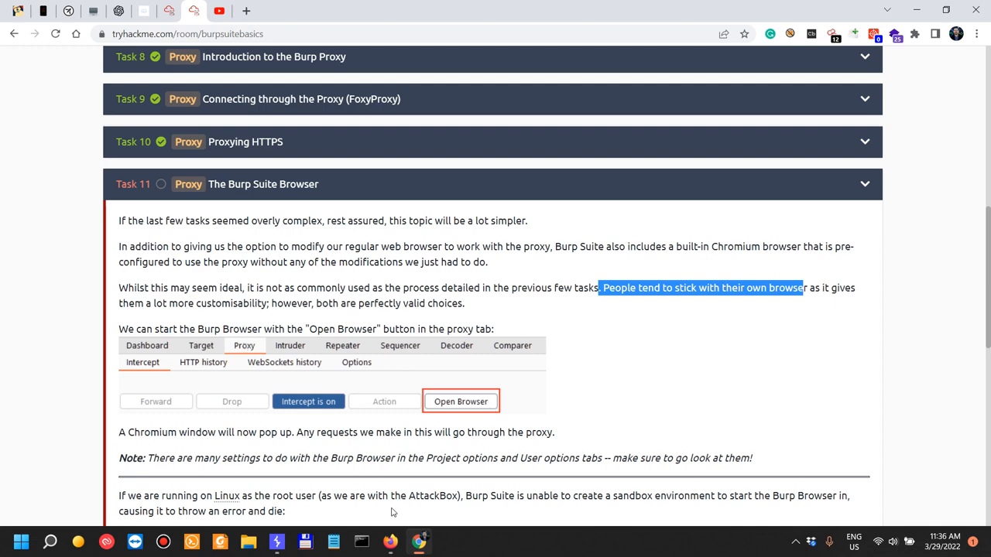
Switch to Burp Suite and close the Total Commander window.
{"action": "left_click", "coordinate": [305, 542]}
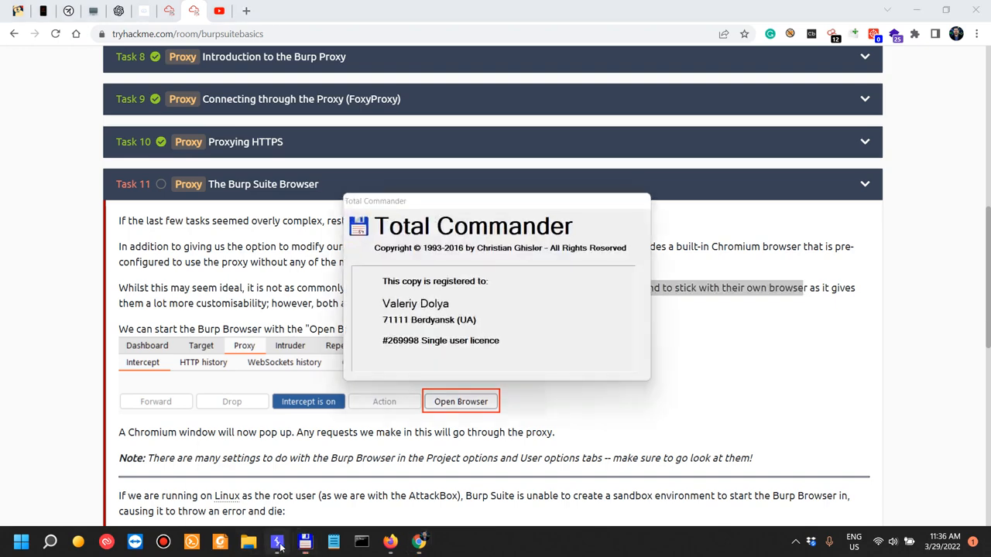
{"action": "left_click", "coordinate": [279, 542]}
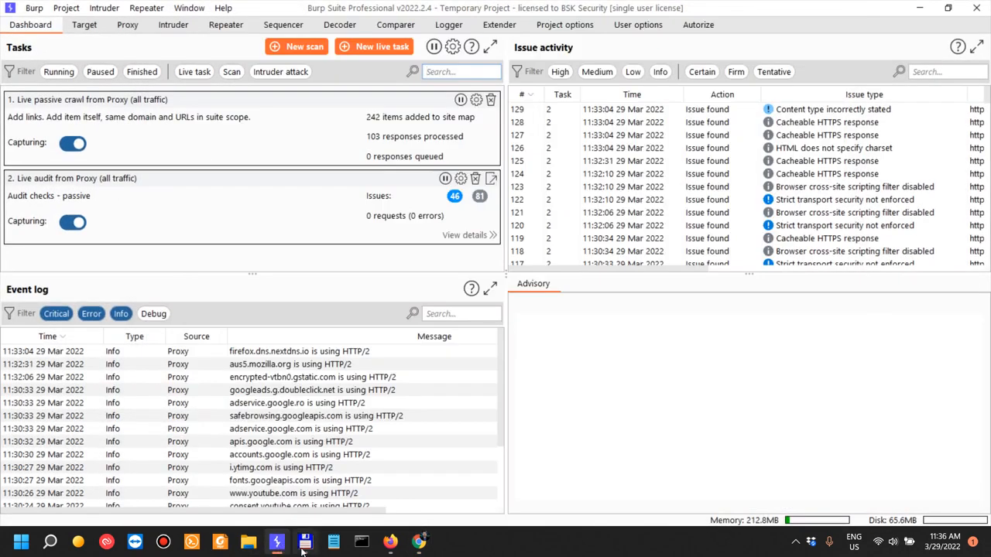
{"action": "mouse_move", "coordinate": [303, 547]}
{"action": "left_click", "coordinate": [305, 541]}
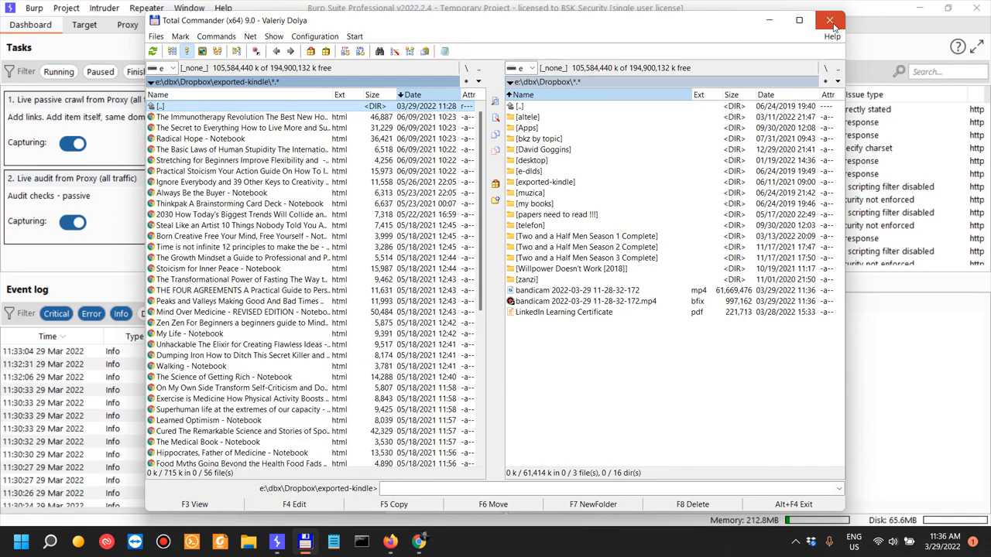
{"action": "left_click", "coordinate": [831, 22]}
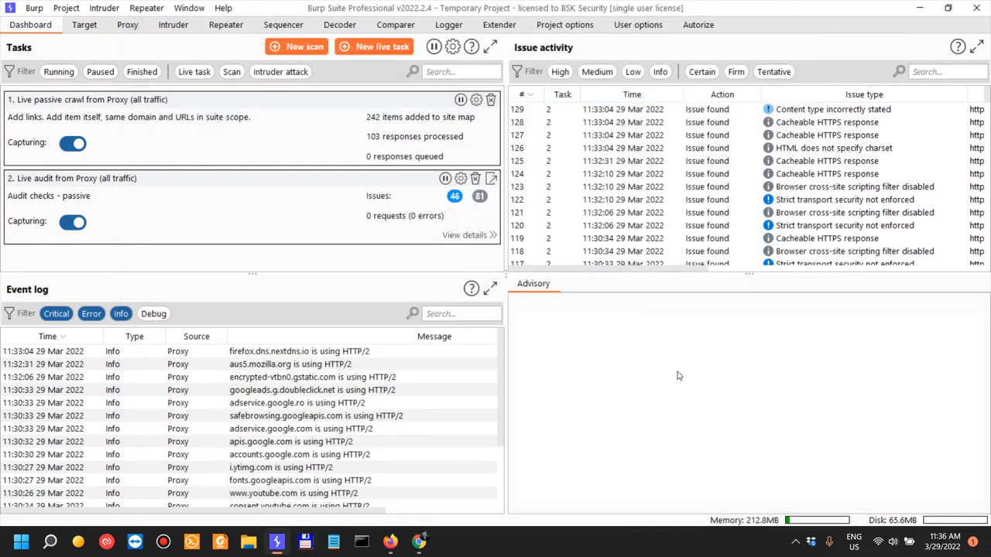
Launch Burp's built-in browser from the Proxy's Intercept view and reposition its window over Burp Suite.
{"action": "left_click", "coordinate": [176, 29]}
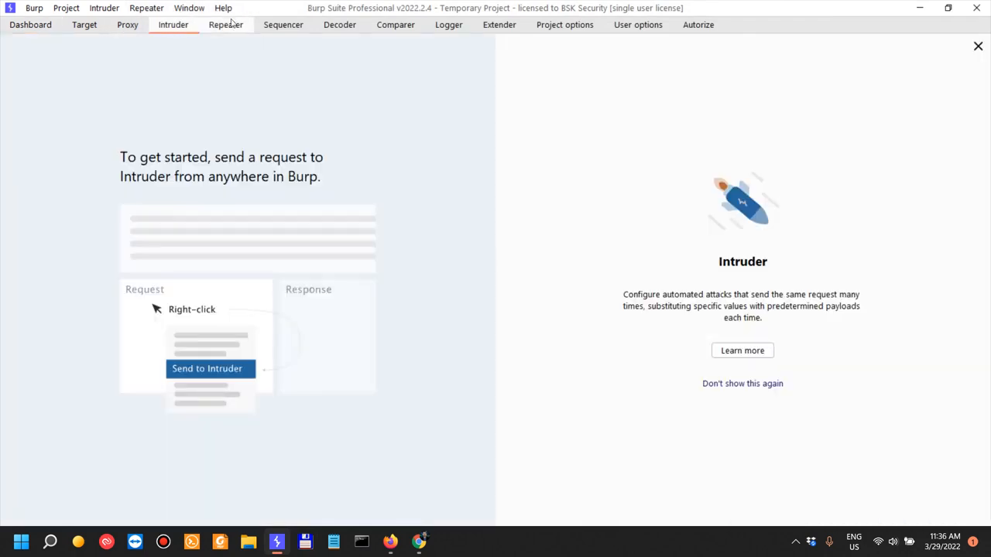
{"action": "left_click", "coordinate": [135, 29]}
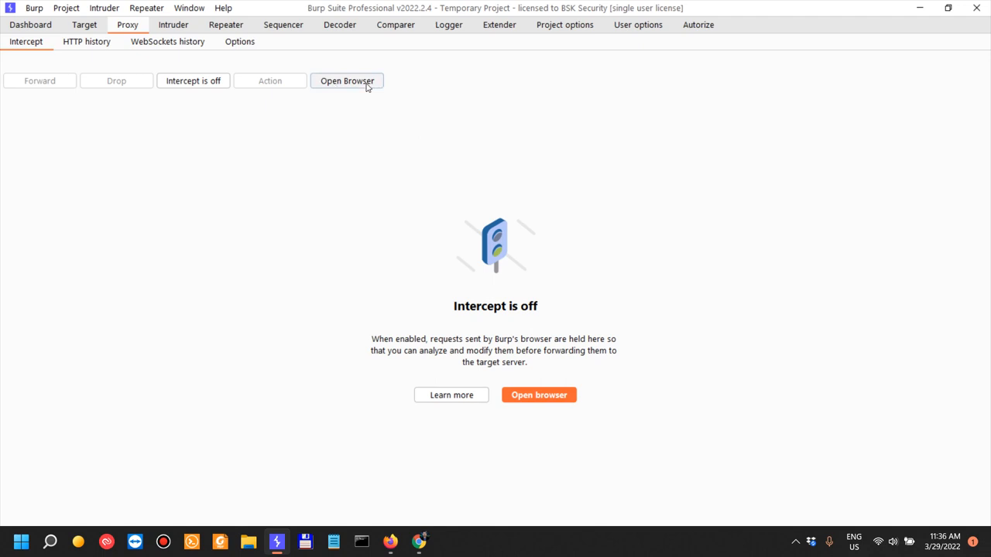
{"action": "left_click", "coordinate": [560, 396]}
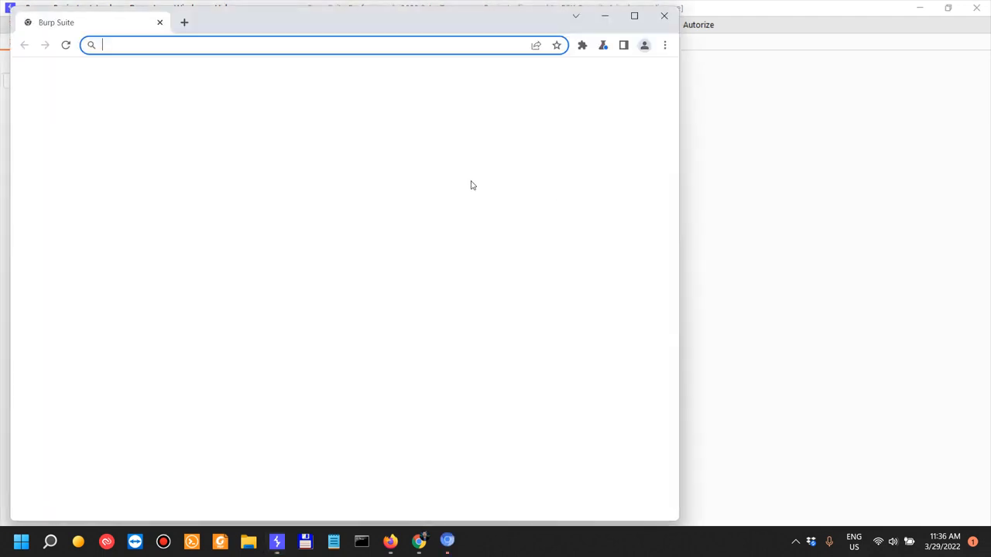
{"action": "left_click", "coordinate": [651, 301]}
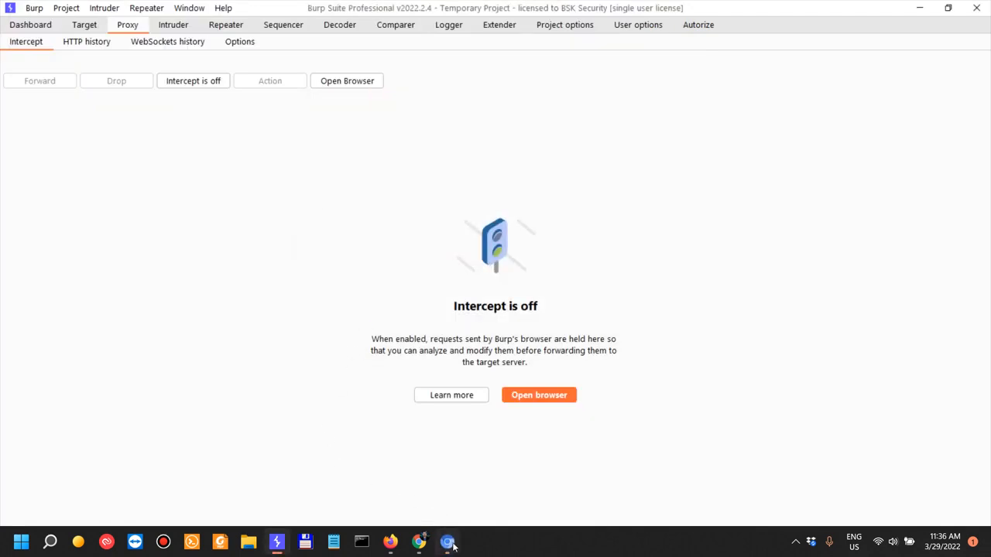
{"action": "left_click", "coordinate": [447, 541]}
{"action": "left_click_drag", "start_coordinate": [217, 21], "coordinate": [451, 44]}
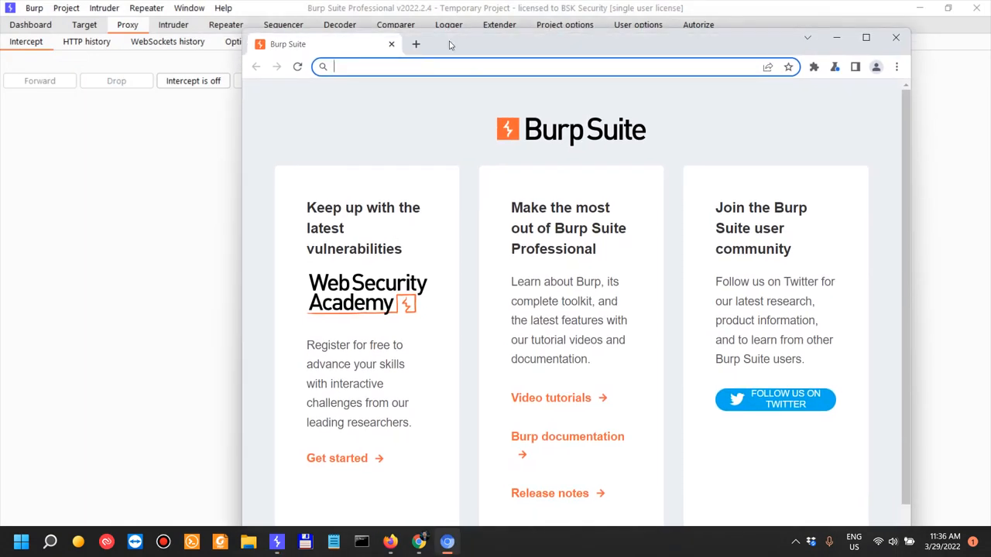
Close the built-in browser and return to the TryHackMe room in Chrome.
{"action": "left_click", "coordinate": [895, 38]}
{"action": "left_click", "coordinate": [279, 542]}
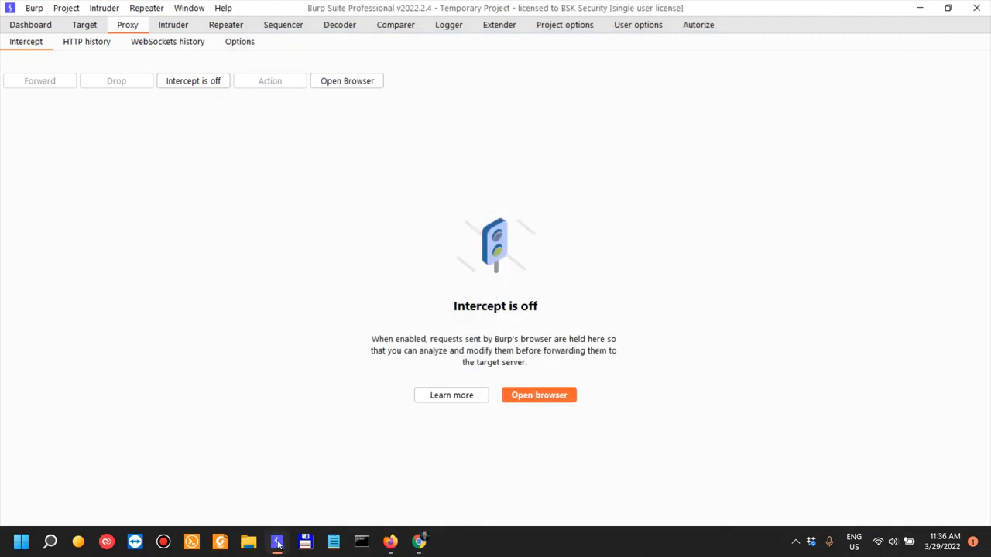
Read the Task 11 notes on proxied requests, Burp Browser settings in Project and User options, and running as root on Linux.
{"action": "scroll", "coordinate": [314, 239], "scroll_direction": "down", "scroll_amount": 3}
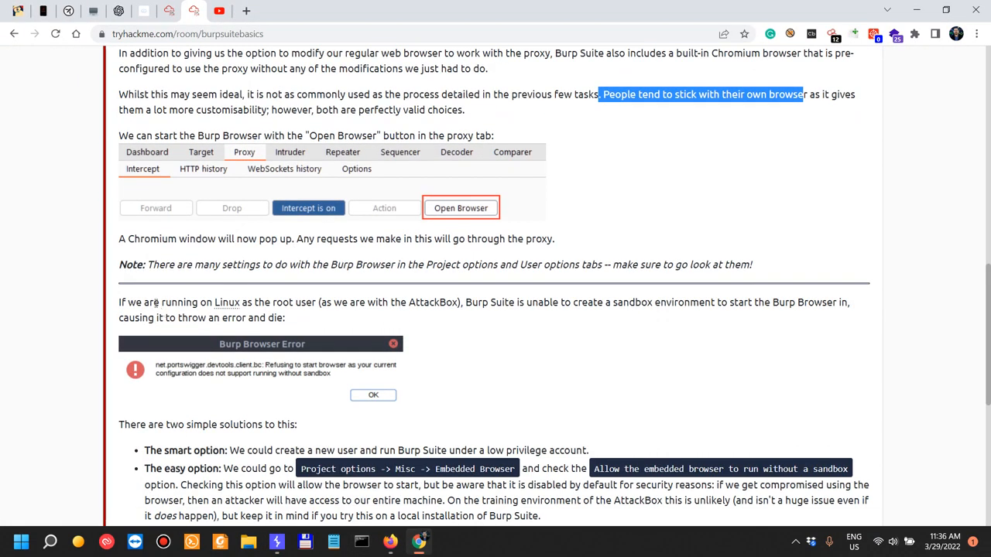
{"action": "left_click_drag", "start_coordinate": [149, 241], "coordinate": [385, 239]}
{"action": "left_click_drag", "start_coordinate": [151, 267], "coordinate": [487, 240]}
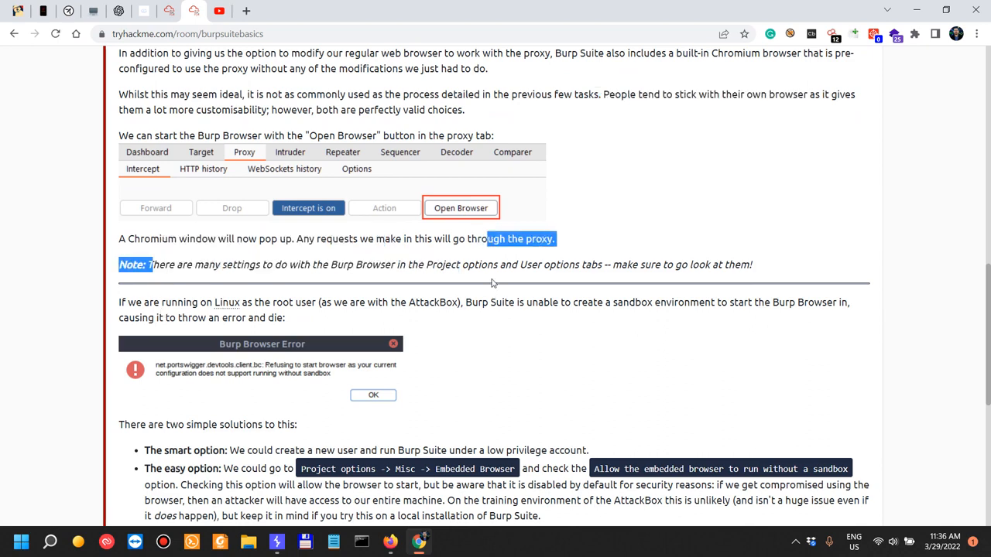
{"action": "left_click_drag", "start_coordinate": [332, 266], "coordinate": [608, 265]}
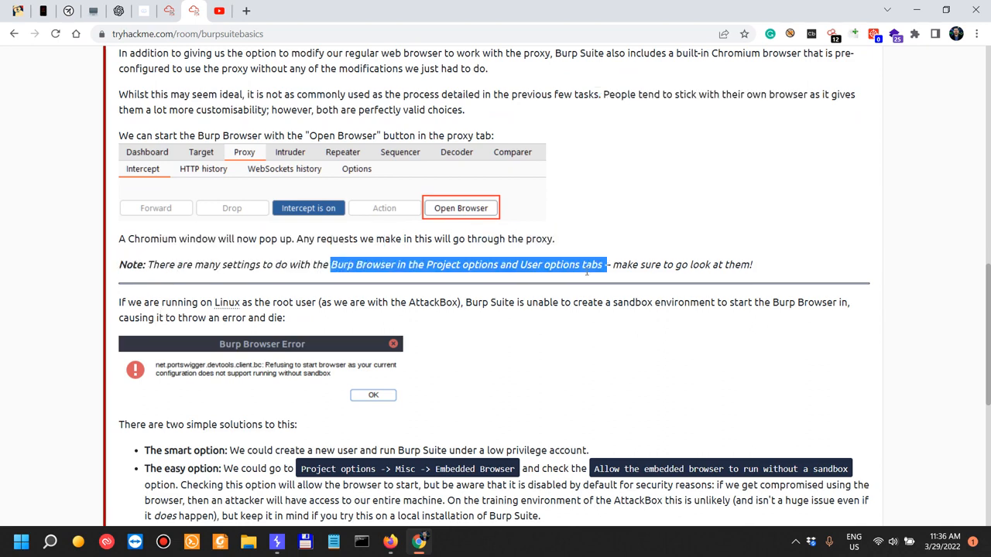
{"action": "scroll", "coordinate": [586, 272], "scroll_direction": "down", "scroll_amount": 2}
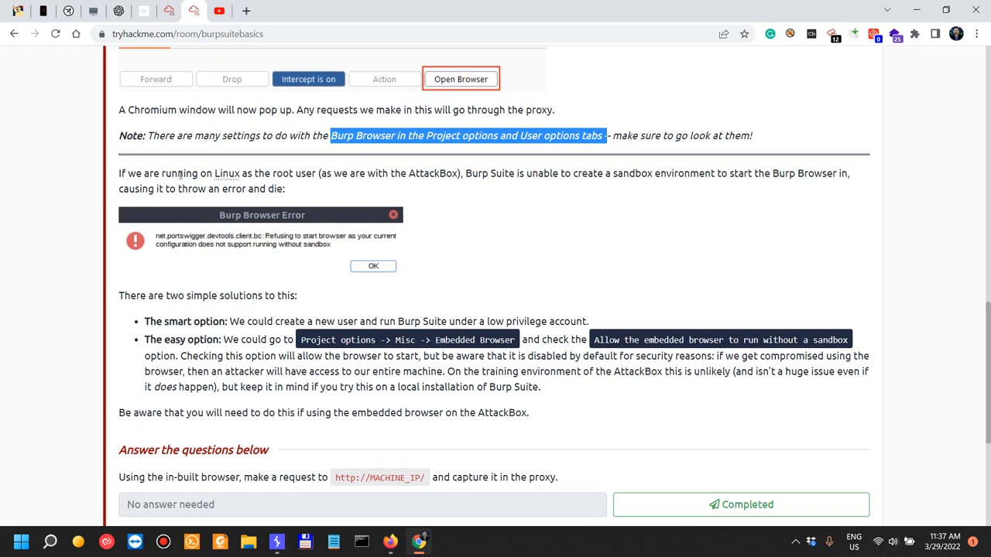
Read the Task 11 explanation of the Linux root sandbox error and its smart and easy solutions.
{"action": "left_click_drag", "start_coordinate": [254, 174], "coordinate": [318, 173]}
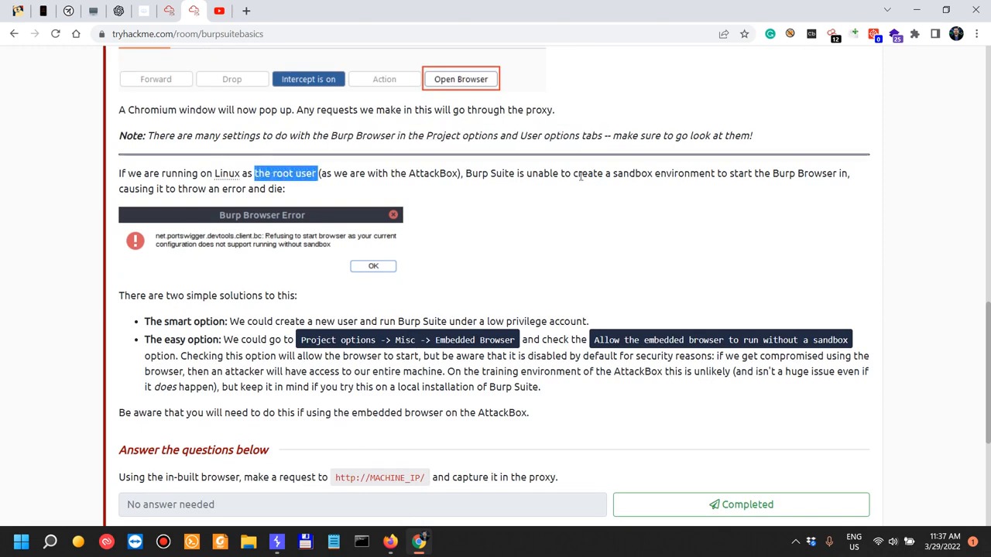
{"action": "left_click_drag", "start_coordinate": [537, 173], "coordinate": [843, 163]}
{"action": "left_click_drag", "start_coordinate": [158, 189], "coordinate": [242, 178]}
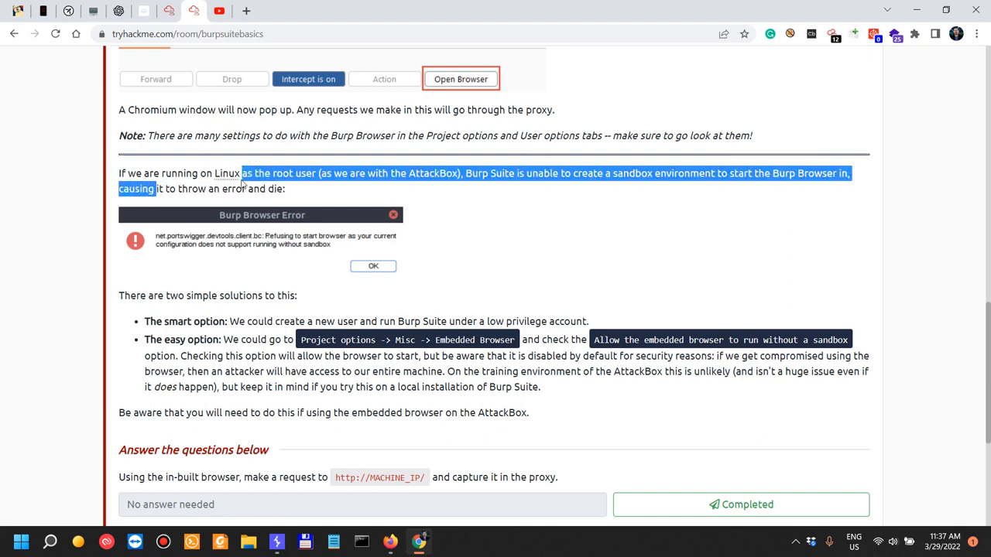
{"action": "scroll", "coordinate": [287, 274], "scroll_direction": "down", "scroll_amount": 2}
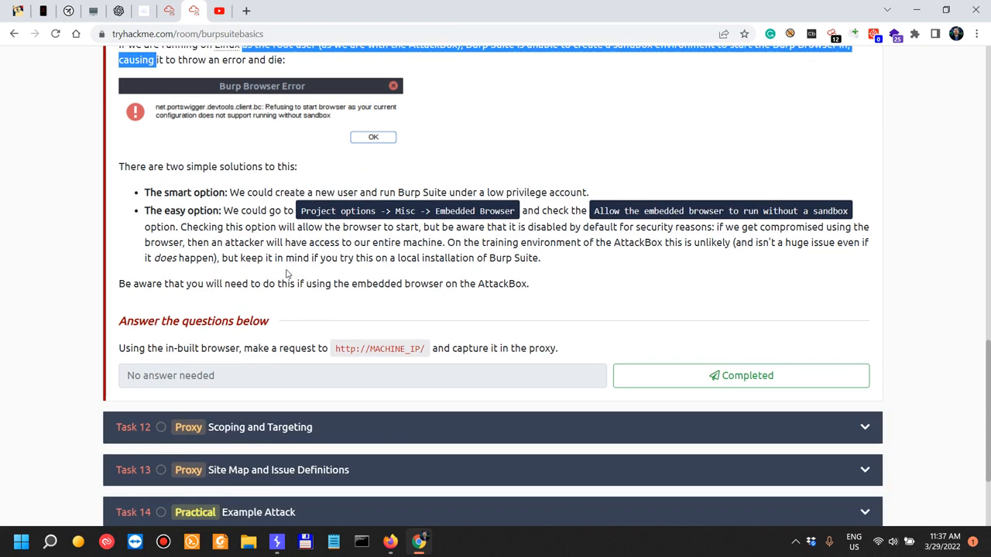
{"action": "scroll", "coordinate": [308, 171], "scroll_direction": "up", "scroll_amount": 1}
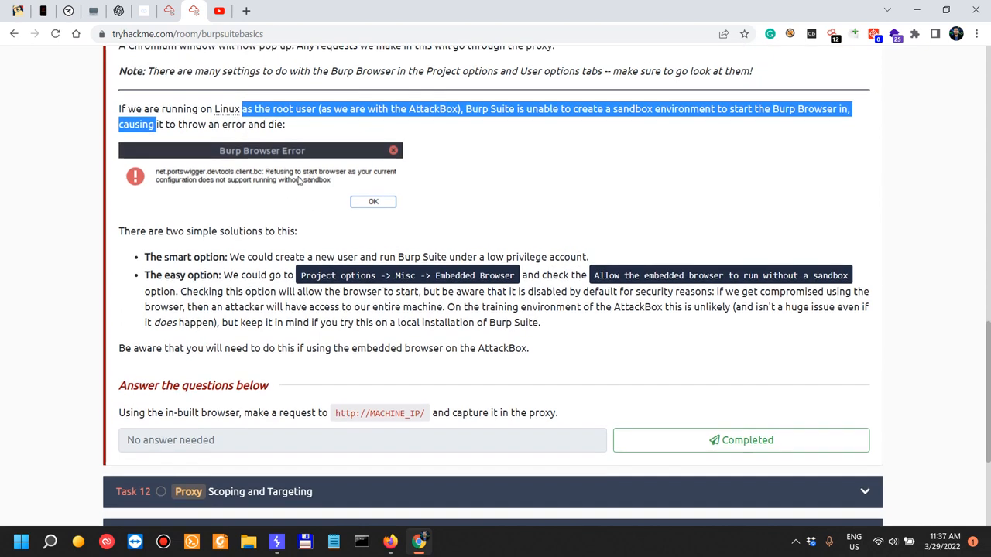
{"action": "left_click_drag", "start_coordinate": [140, 231], "coordinate": [279, 231]}
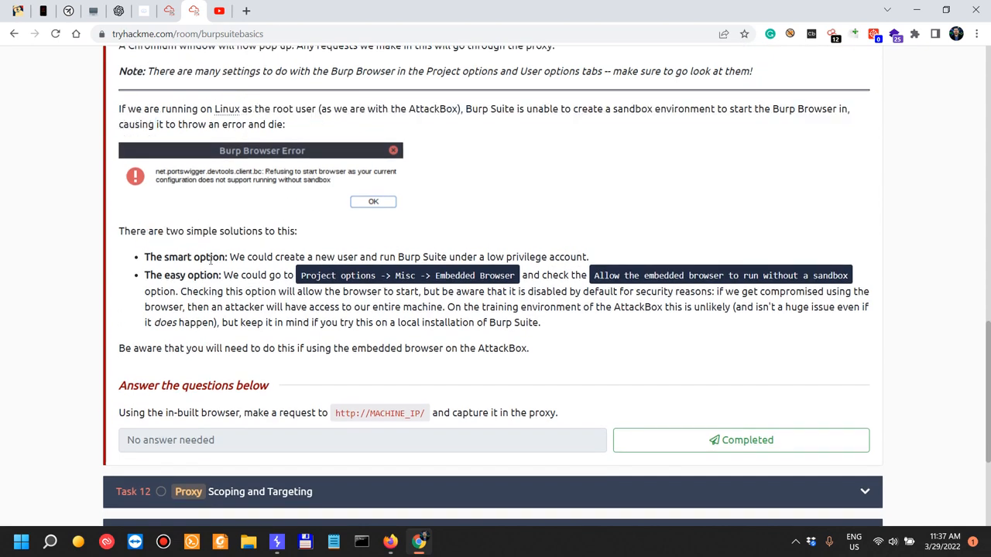
{"action": "left_click_drag", "start_coordinate": [210, 257], "coordinate": [252, 257]}
{"action": "left_click_drag", "start_coordinate": [345, 256], "coordinate": [421, 257]}
{"action": "left_click", "coordinate": [580, 258]}
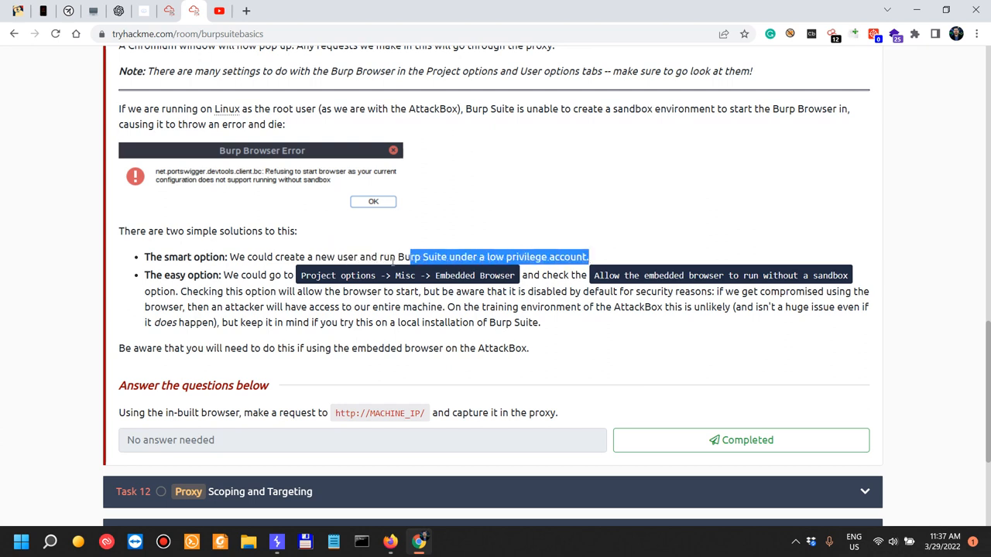
{"action": "left_click_drag", "start_coordinate": [144, 276], "coordinate": [297, 275]}
{"action": "left_click", "coordinate": [220, 288]}
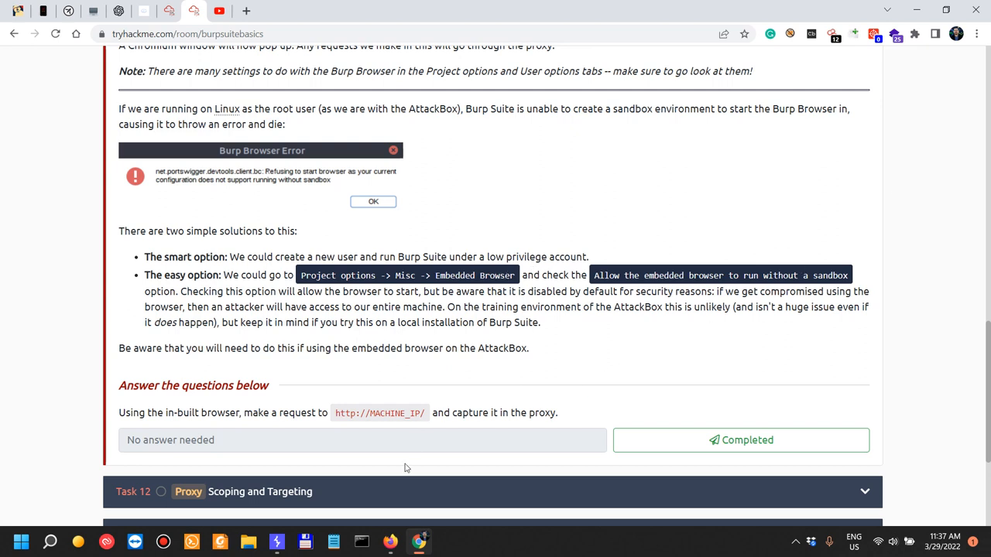
Switch to Burp Suite and find the Embedded Browser option for running without a sandbox in the Misc project options.
{"action": "left_click", "coordinate": [276, 542]}
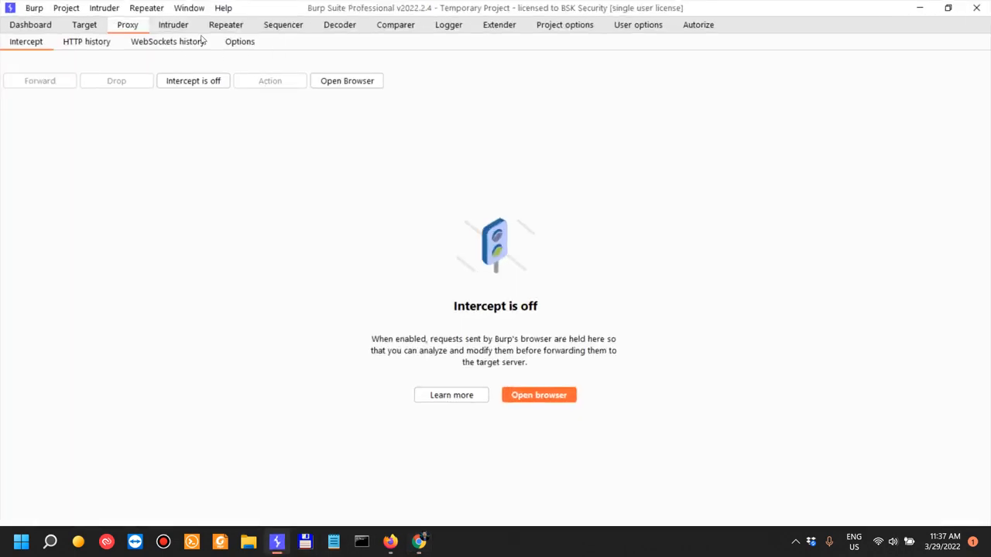
{"action": "left_click", "coordinate": [588, 28]}
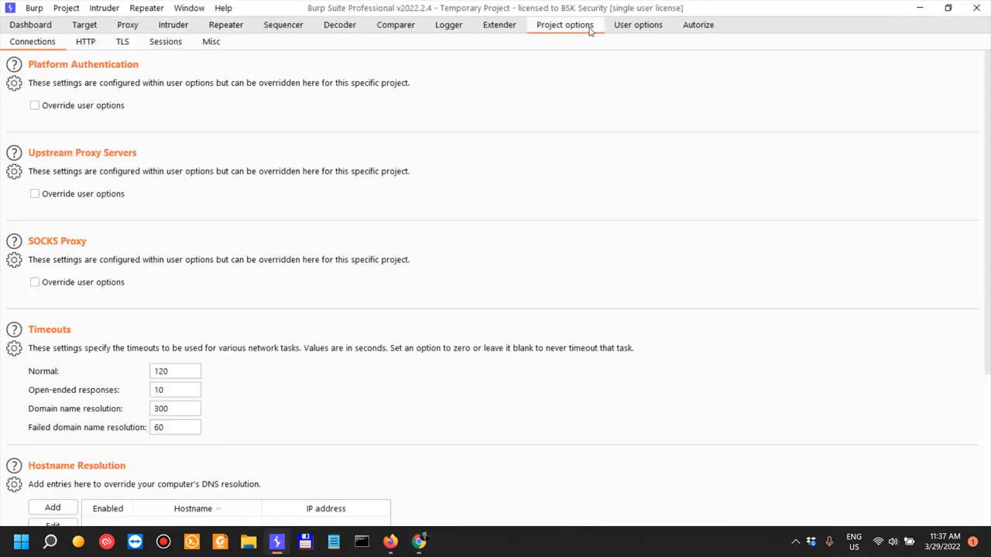
{"action": "left_click", "coordinate": [209, 44]}
{"action": "scroll", "coordinate": [351, 250], "scroll_direction": "down", "scroll_amount": 3}
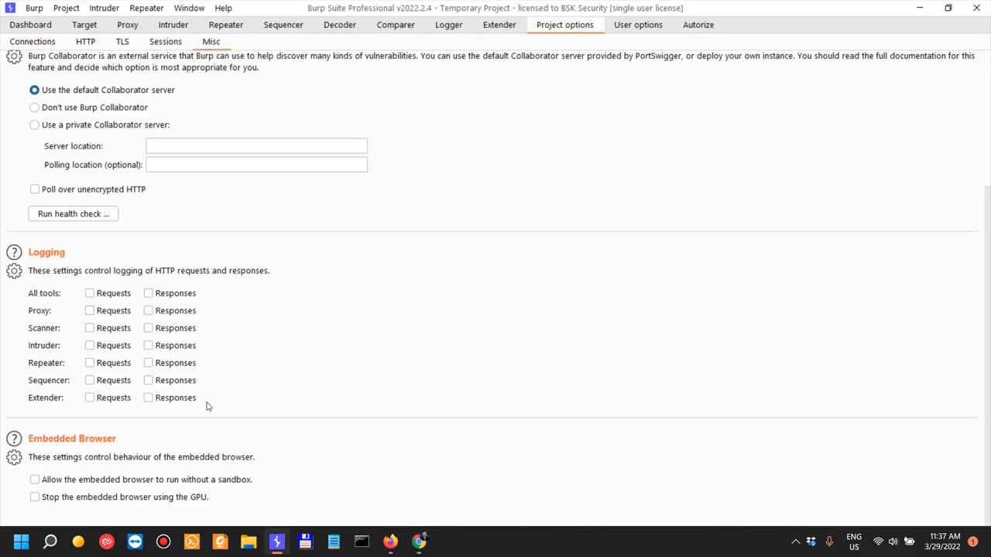
{"action": "left_click", "coordinate": [168, 480]}
Open Burp's built-in browser from the Proxy's Intercept view and close its window again.
{"action": "scroll", "coordinate": [299, 383], "scroll_direction": "up", "scroll_amount": 3}
{"action": "left_click", "coordinate": [128, 26]}
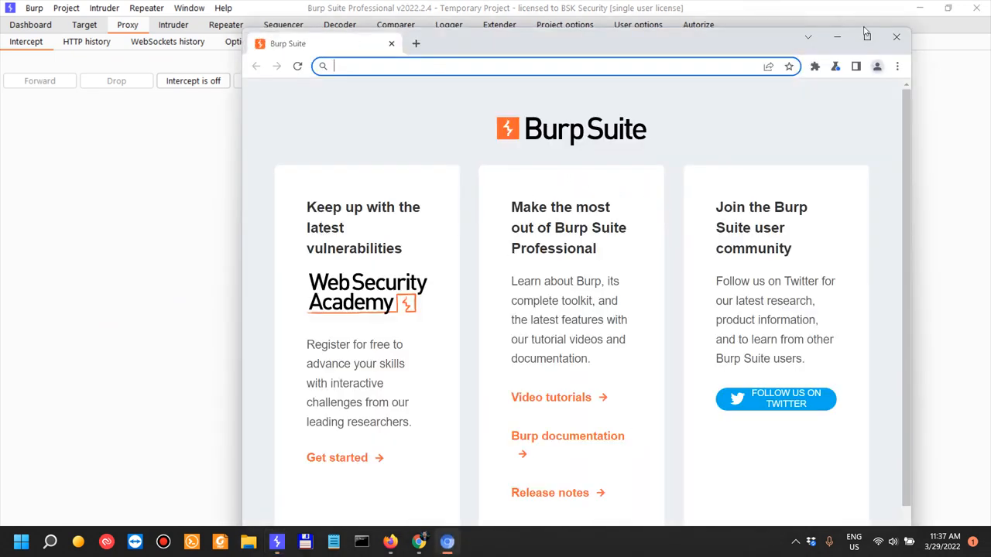
{"action": "left_click", "coordinate": [897, 36]}
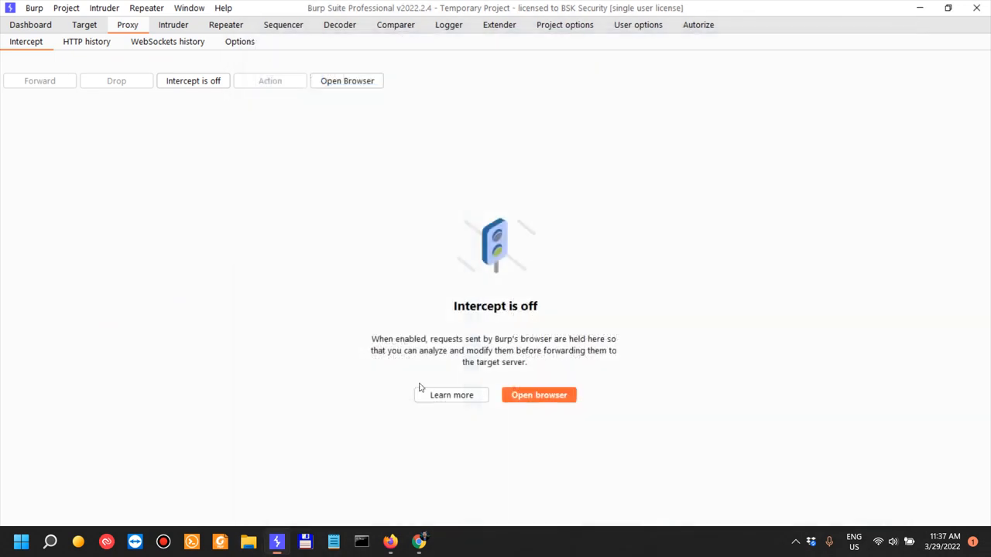
Return to the TryHackMe room in Chrome and mark the Task 11 question on the in-built browser as completed.
{"action": "left_click", "coordinate": [418, 542]}
{"action": "left_click_drag", "start_coordinate": [166, 349], "coordinate": [439, 348]}
{"action": "scroll", "coordinate": [599, 343], "scroll_direction": "down", "scroll_amount": 2}
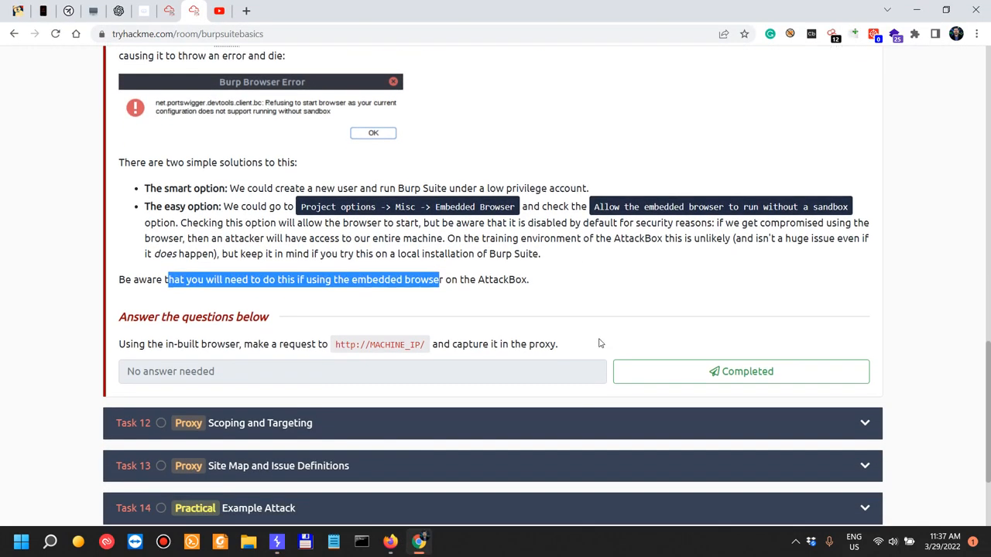
{"action": "left_click", "coordinate": [449, 220]}
{"action": "scroll", "coordinate": [568, 236], "scroll_direction": "down", "scroll_amount": 1}
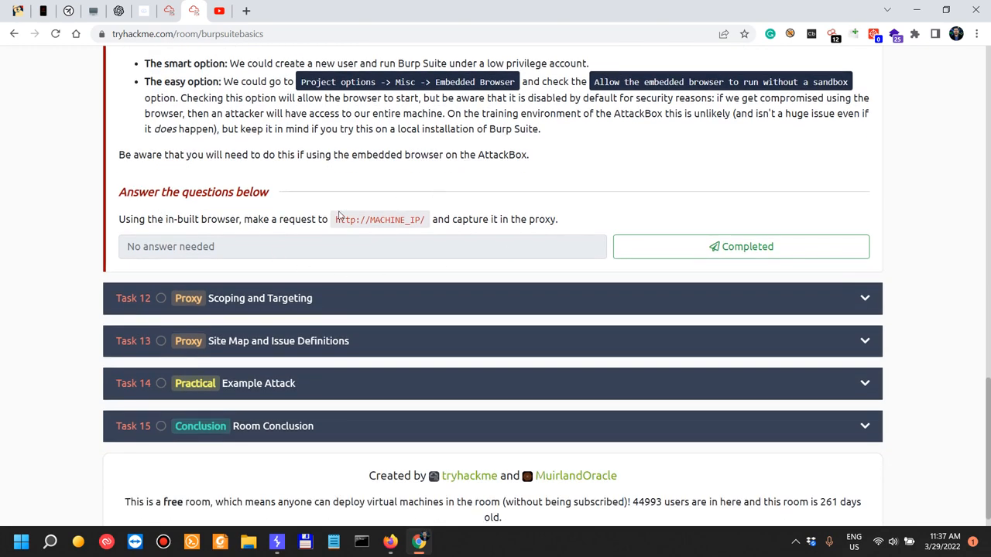
{"action": "left_click", "coordinate": [744, 254]}
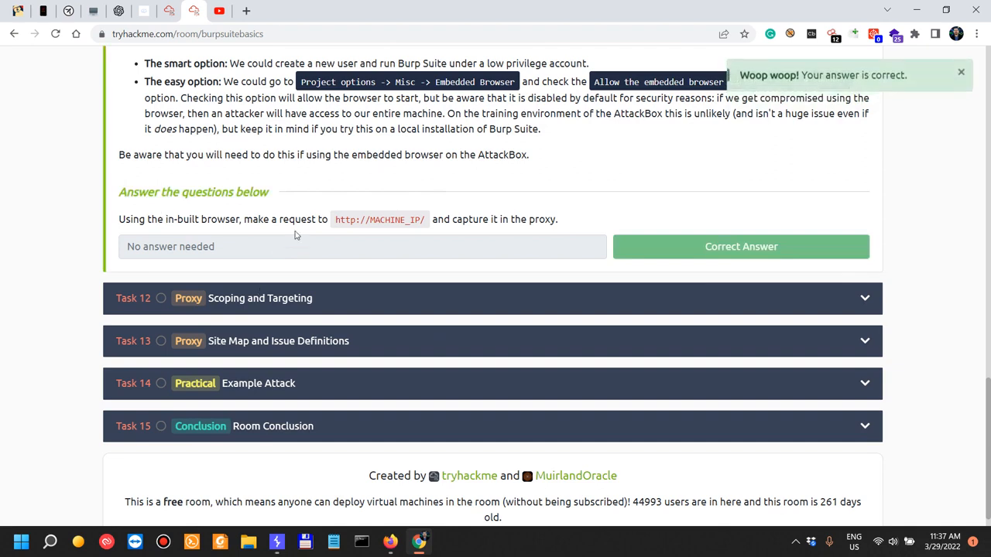
Switch to Burp Suite and look through the requests captured in the Proxy's HTTP history.
{"action": "left_click", "coordinate": [277, 542]}
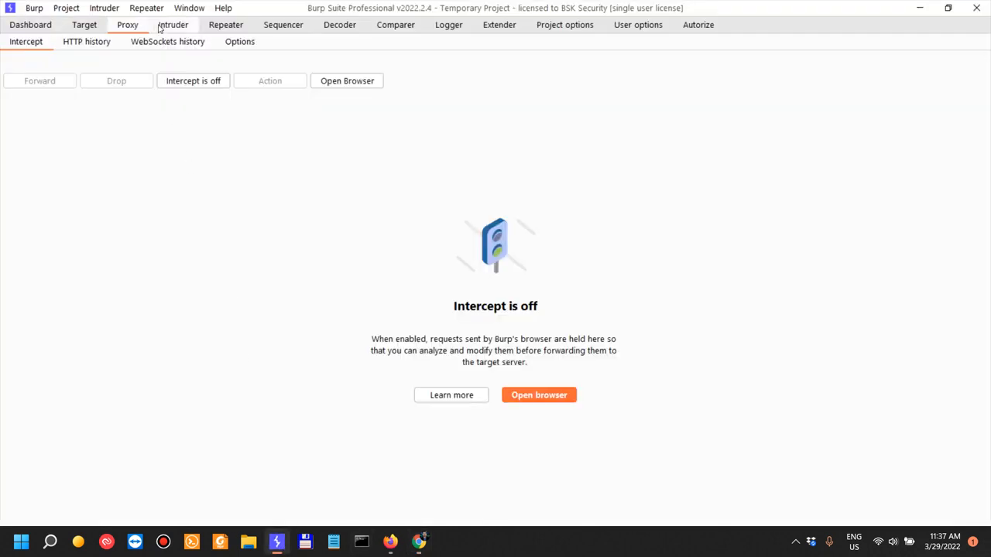
{"action": "left_click", "coordinate": [100, 42]}
{"action": "left_click", "coordinate": [97, 149]}
{"action": "left_click", "coordinate": [93, 201]}
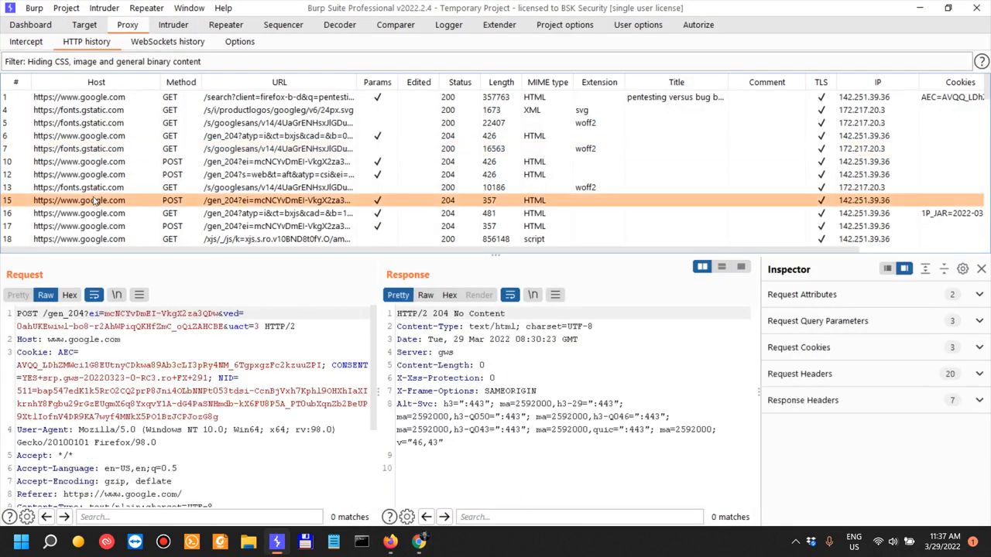
{"action": "scroll", "coordinate": [281, 128], "scroll_direction": "down", "scroll_amount": 20}
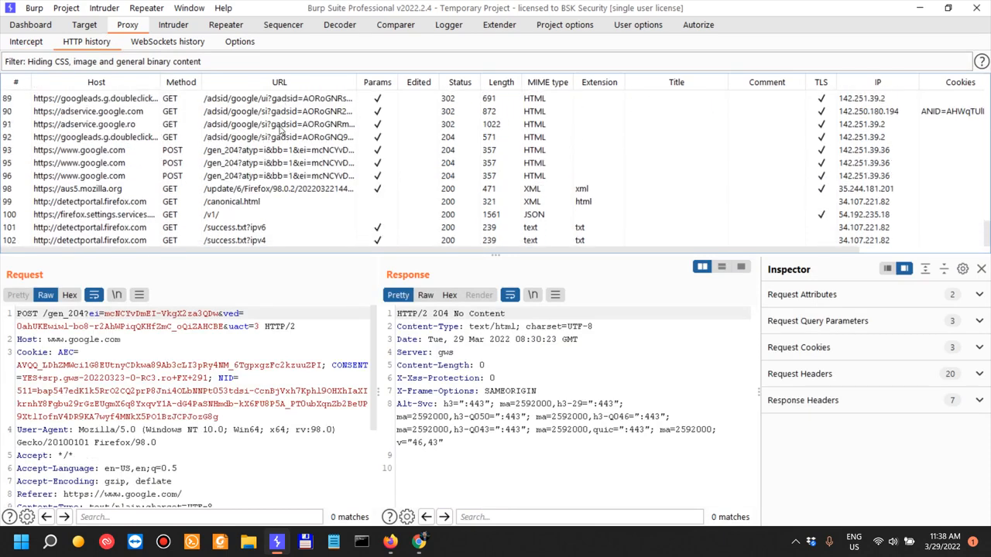
{"action": "scroll", "coordinate": [91, 183], "scroll_direction": "up", "scroll_amount": 5}
{"action": "scroll", "coordinate": [92, 183], "scroll_direction": "down", "scroll_amount": 5}
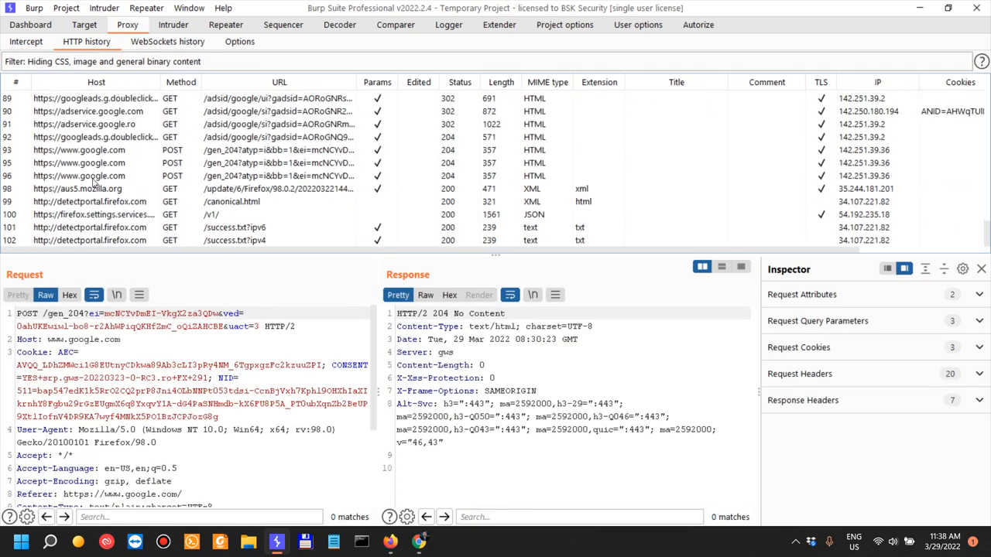
Return to the TryHackMe room in Chrome and collapse Task 11, The Burp Suite Browser.
{"action": "left_click", "coordinate": [419, 542]}
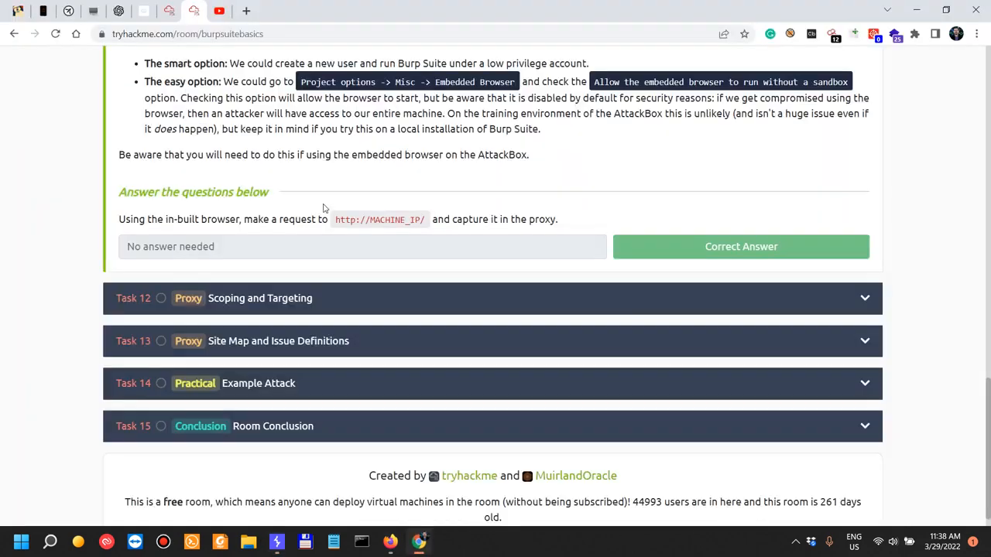
{"action": "scroll", "coordinate": [374, 211], "scroll_direction": "up", "scroll_amount": 10}
{"action": "scroll", "coordinate": [409, 262], "scroll_direction": "down", "scroll_amount": 2}
{"action": "left_click", "coordinate": [349, 249]}
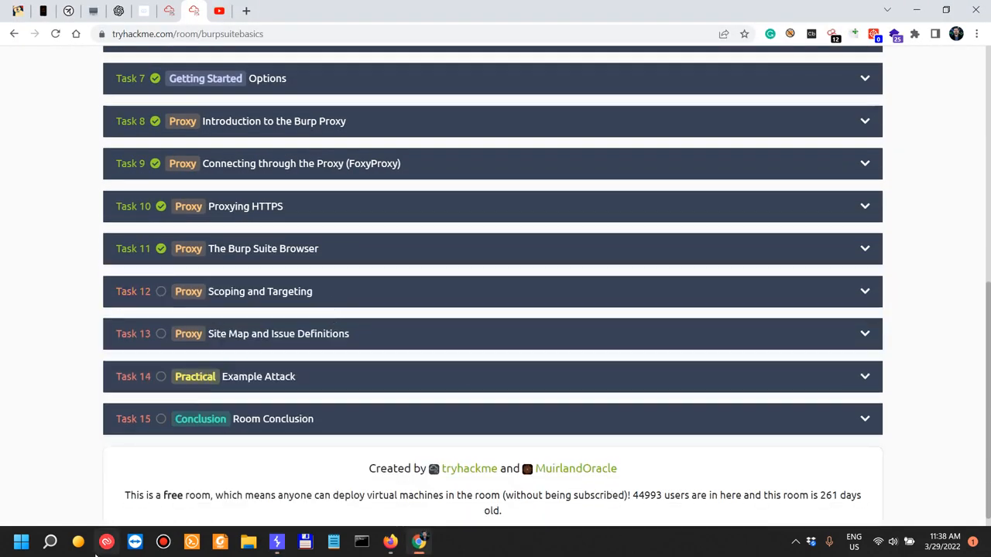
{"action": "left_click", "coordinate": [795, 541]}
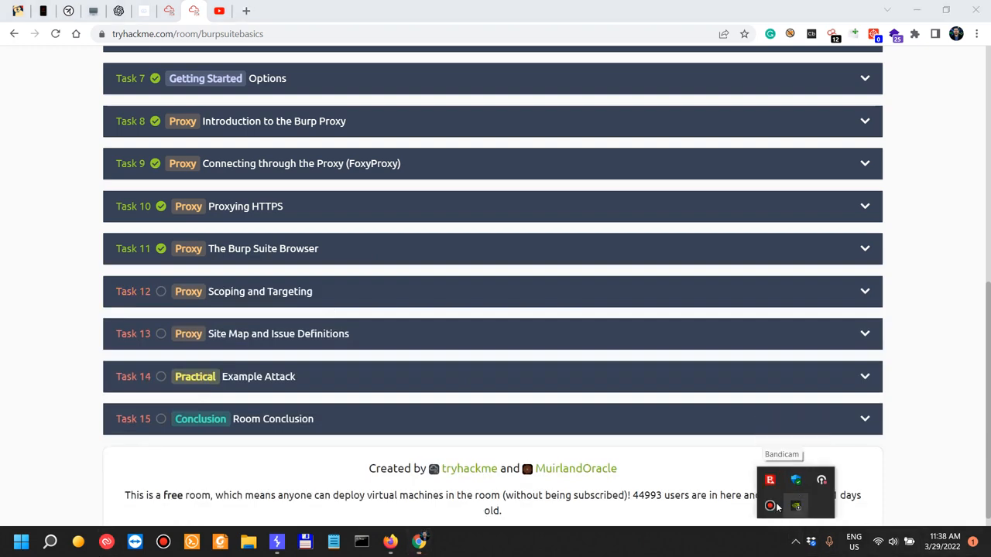
{"action": "left_click", "coordinate": [771, 505]}
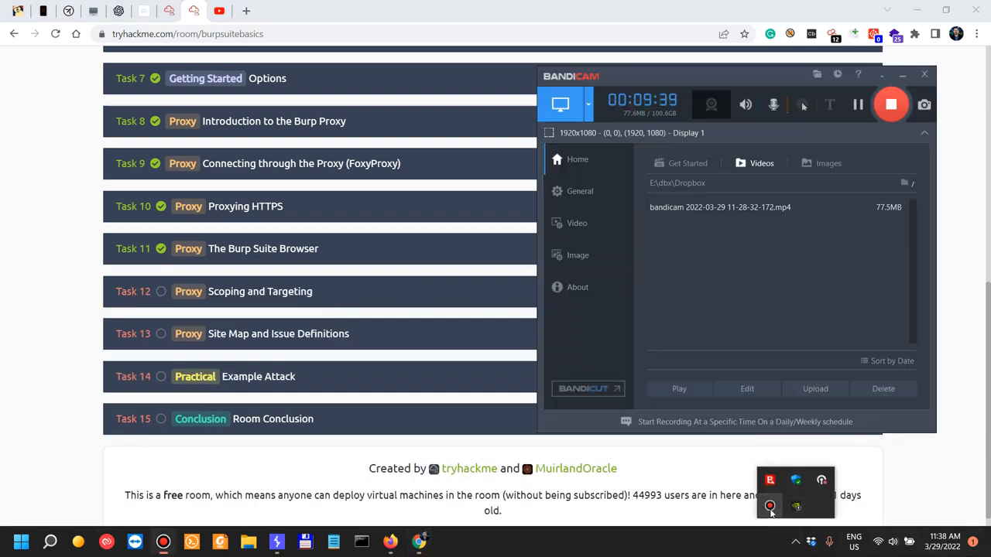
{"action": "left_click", "coordinate": [62, 212]}
Expand Task 12, Scoping and Targeting, and read its introduction on capturing all traffic and setting a scope.
{"action": "left_click", "coordinate": [284, 291]}
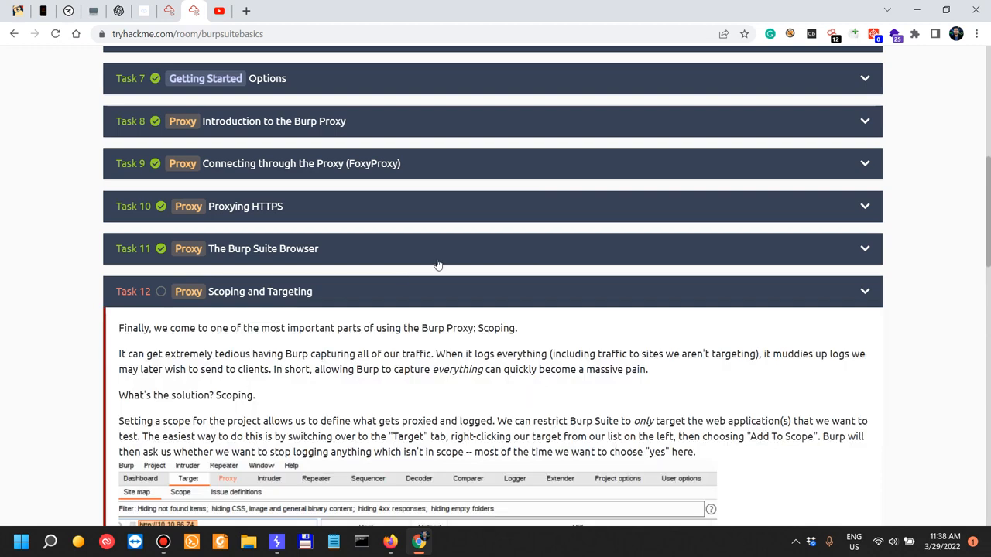
{"action": "scroll", "coordinate": [306, 263], "scroll_direction": "down", "scroll_amount": 3}
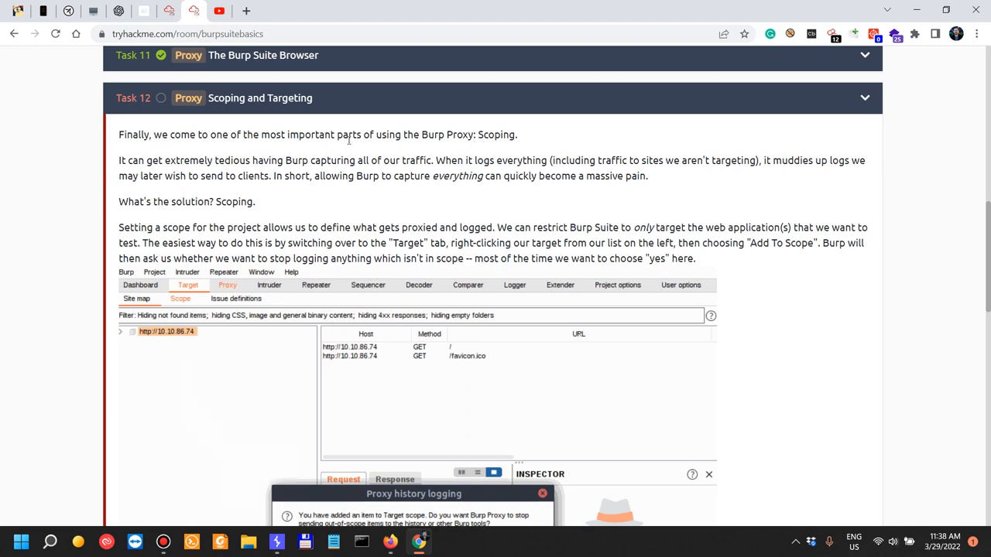
{"action": "left_click_drag", "start_coordinate": [473, 135], "coordinate": [516, 135]}
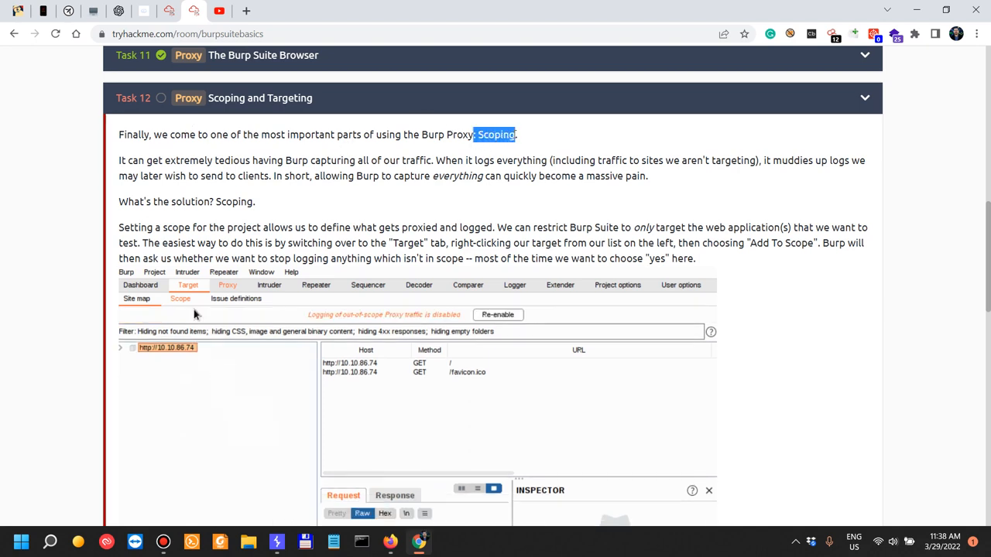
{"action": "left_click_drag", "start_coordinate": [146, 160], "coordinate": [316, 161]}
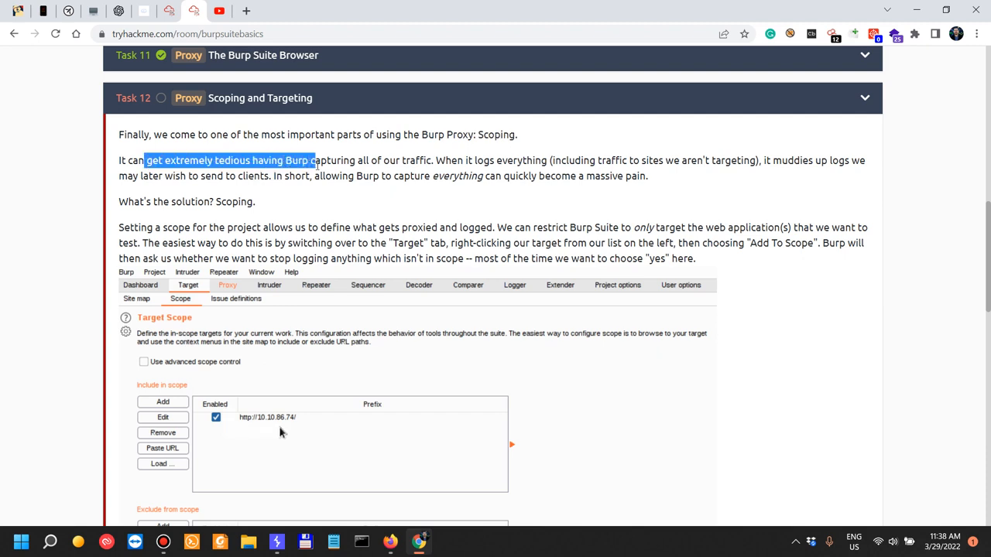
{"action": "scroll", "coordinate": [474, 184], "scroll_direction": "down", "scroll_amount": 1}
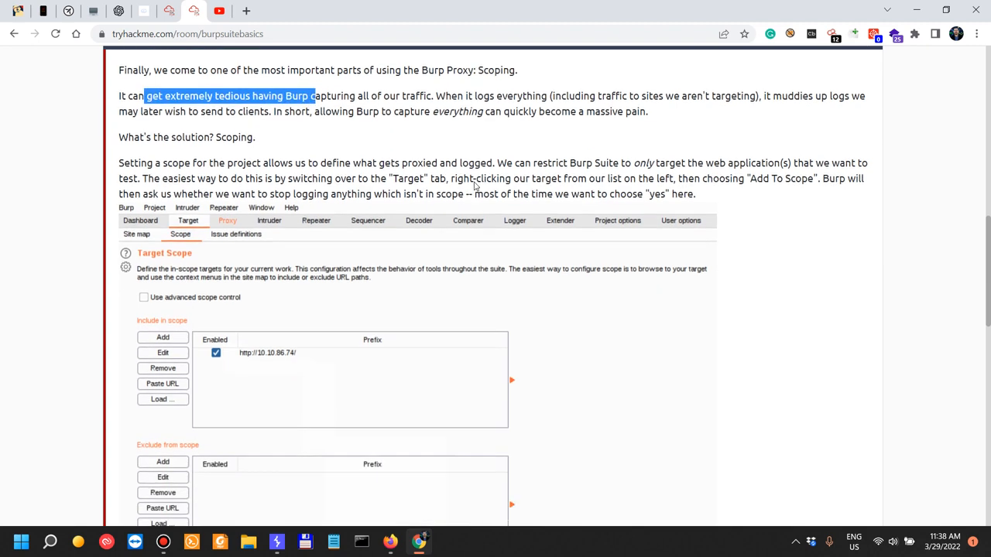
{"action": "left_click", "coordinate": [316, 99]}
{"action": "left_click_drag", "start_coordinate": [371, 99], "coordinate": [428, 85]}
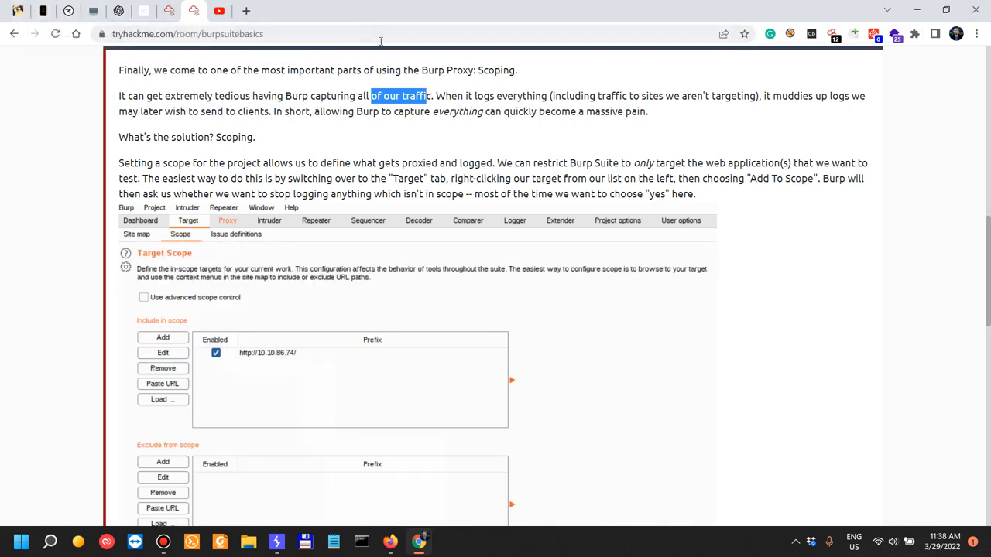
Switch to Firefox and close the Certificate Manager over the settings page.
{"action": "mouse_move", "coordinate": [455, 5]}
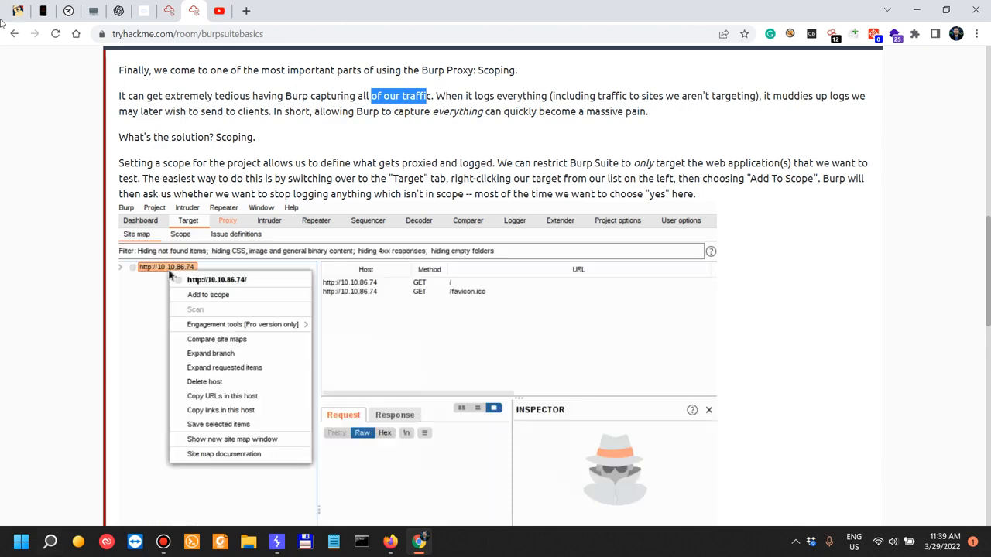
{"action": "mouse_move", "coordinate": [391, 549]}
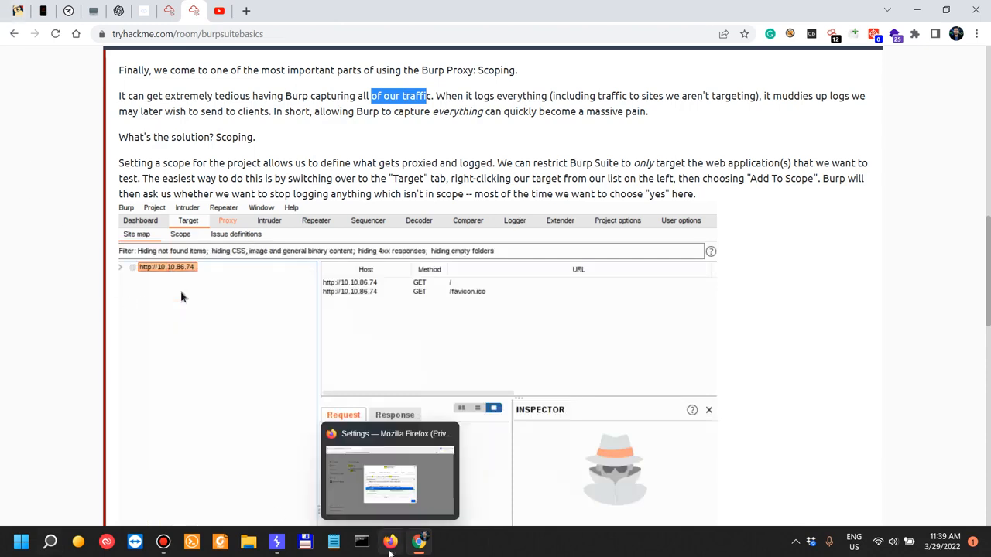
{"action": "left_click", "coordinate": [390, 548]}
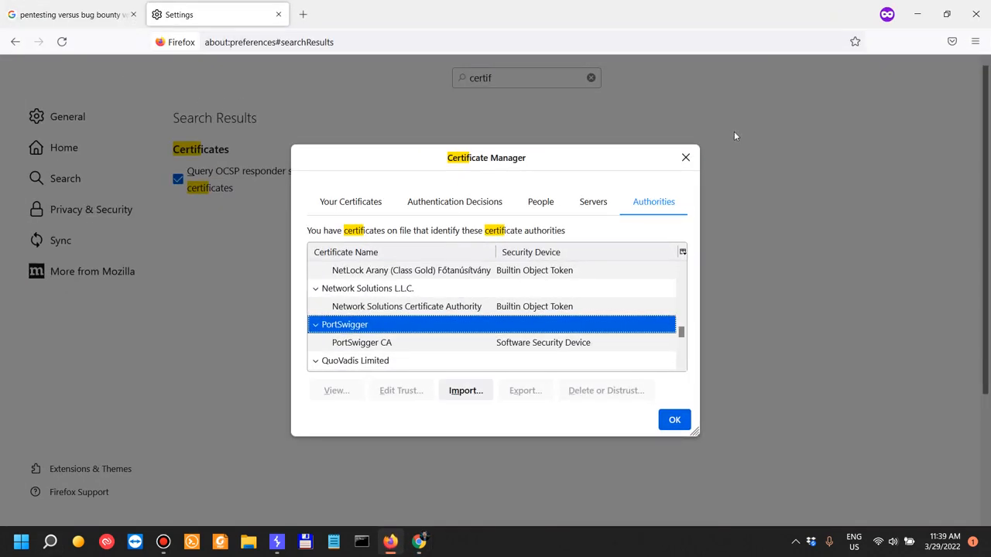
{"action": "left_click", "coordinate": [685, 158]}
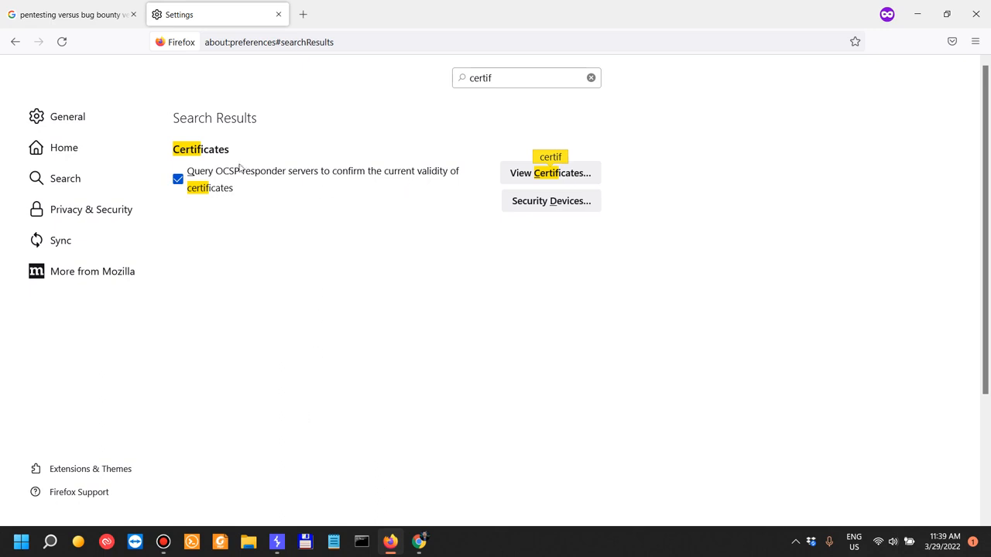
{"action": "key", "text": "ctrl+a"}
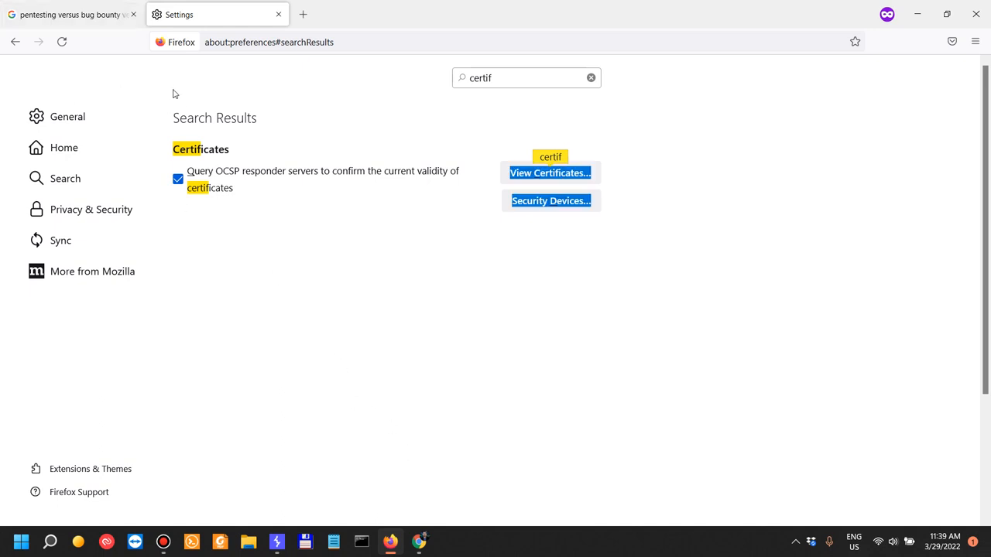
{"action": "left_click_drag", "start_coordinate": [171, 123], "coordinate": [303, 124]}
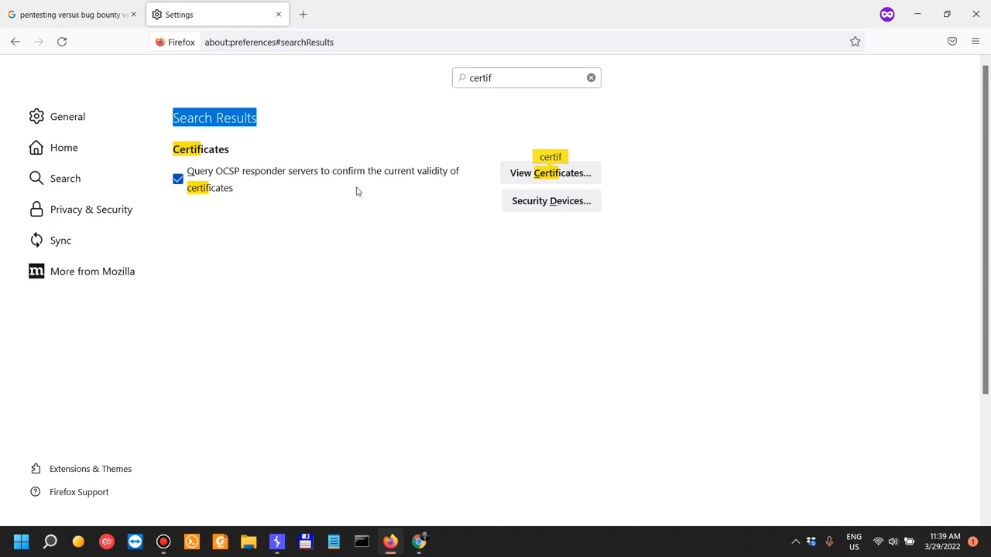
Search the Firefox settings for google.com.
{"action": "left_click_drag", "start_coordinate": [509, 79], "coordinate": [423, 69]}
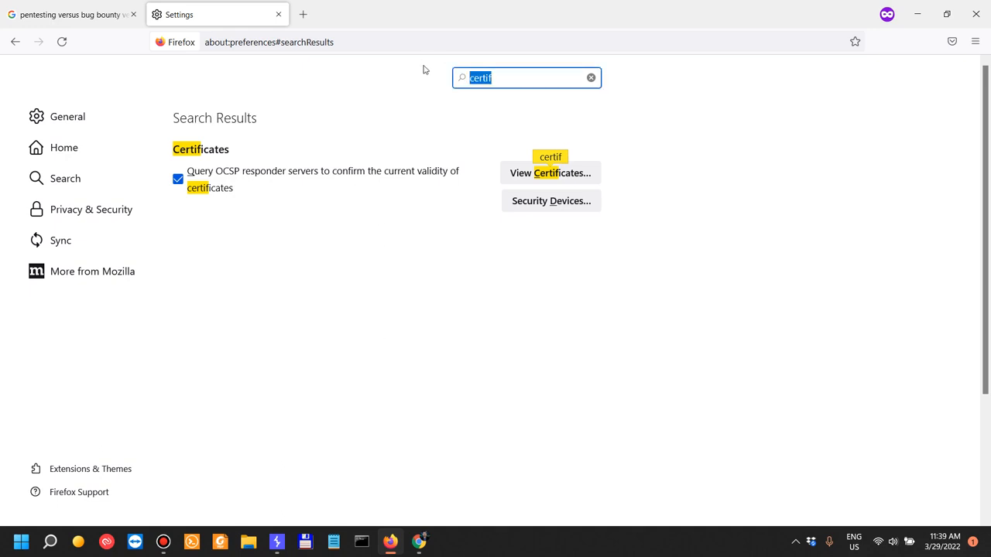
{"action": "type", "text": "google.com"}
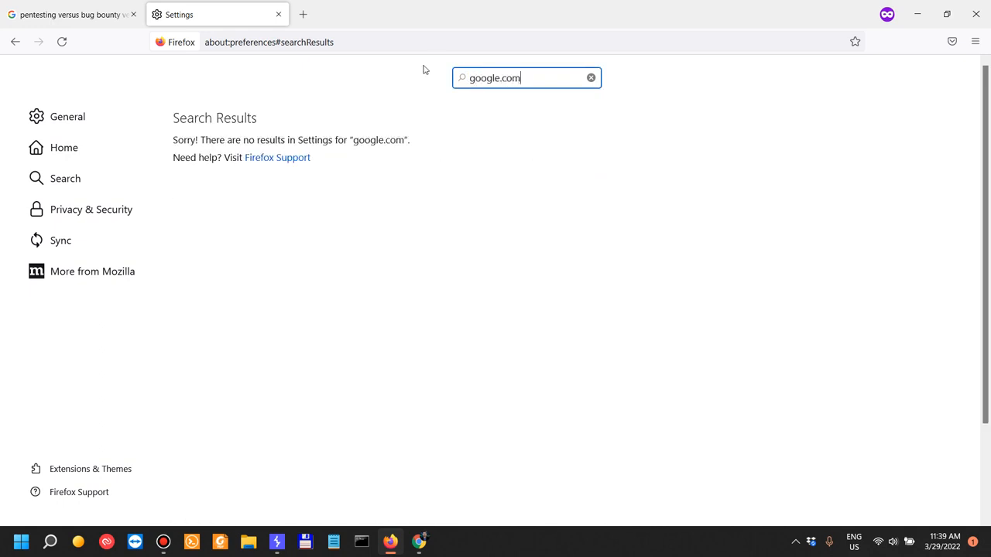
{"action": "left_click_drag", "start_coordinate": [527, 82], "coordinate": [447, 70]}
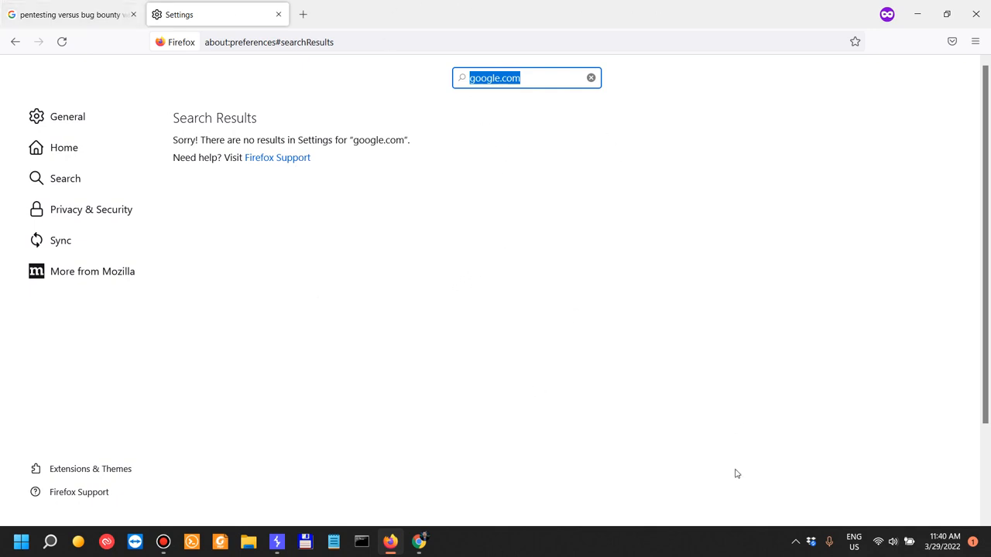
{"action": "left_click", "coordinate": [532, 79]}
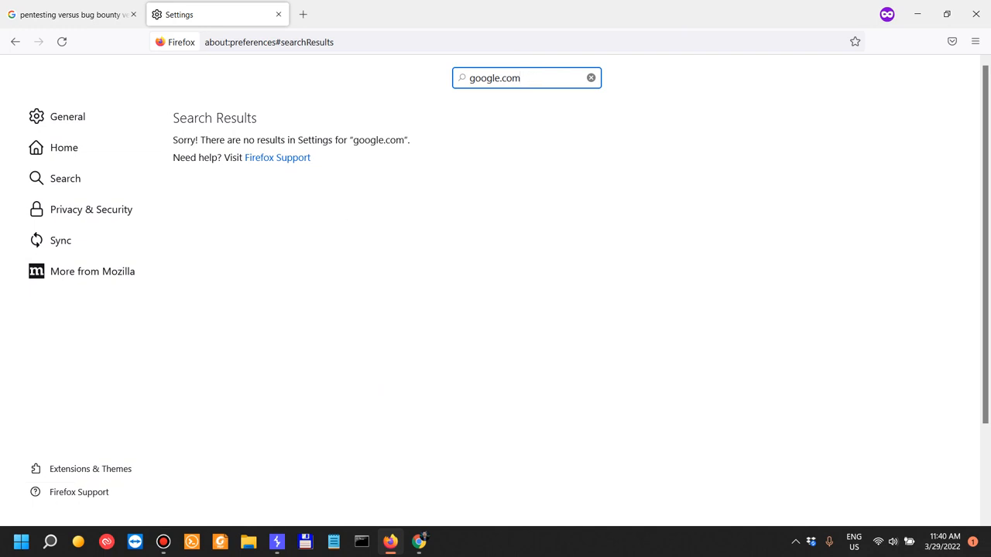
Switch to Burp Suite and look through the Proxy options down to the Miscellaneous section.
{"action": "left_click", "coordinate": [280, 544]}
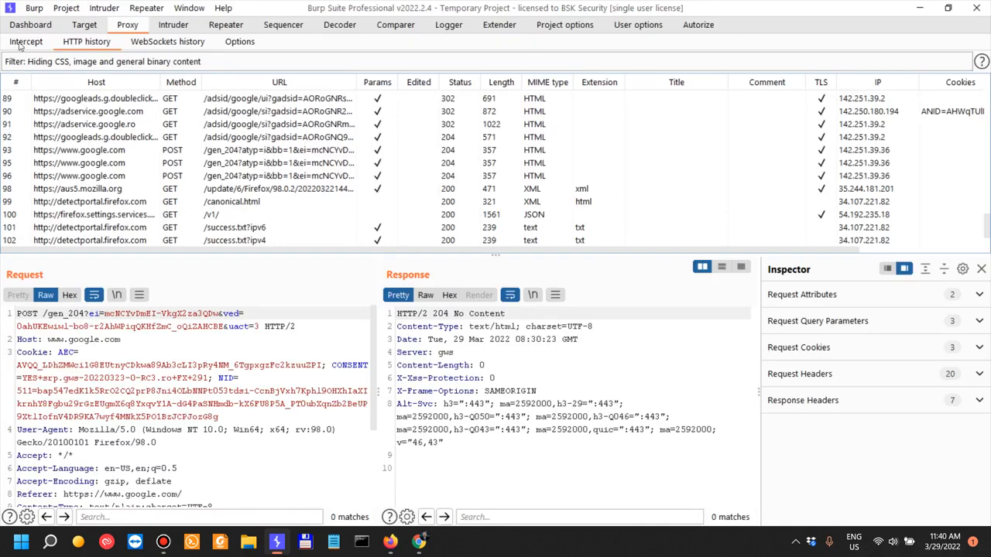
{"action": "left_click", "coordinate": [247, 45]}
{"action": "scroll", "coordinate": [249, 249], "scroll_direction": "down", "scroll_amount": 5}
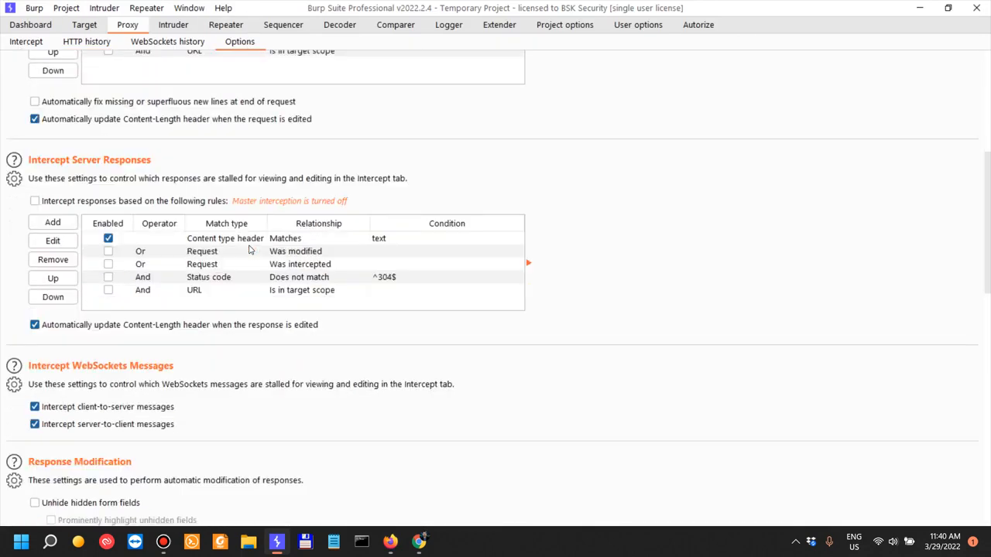
{"action": "scroll", "coordinate": [491, 255], "scroll_direction": "down", "scroll_amount": 5}
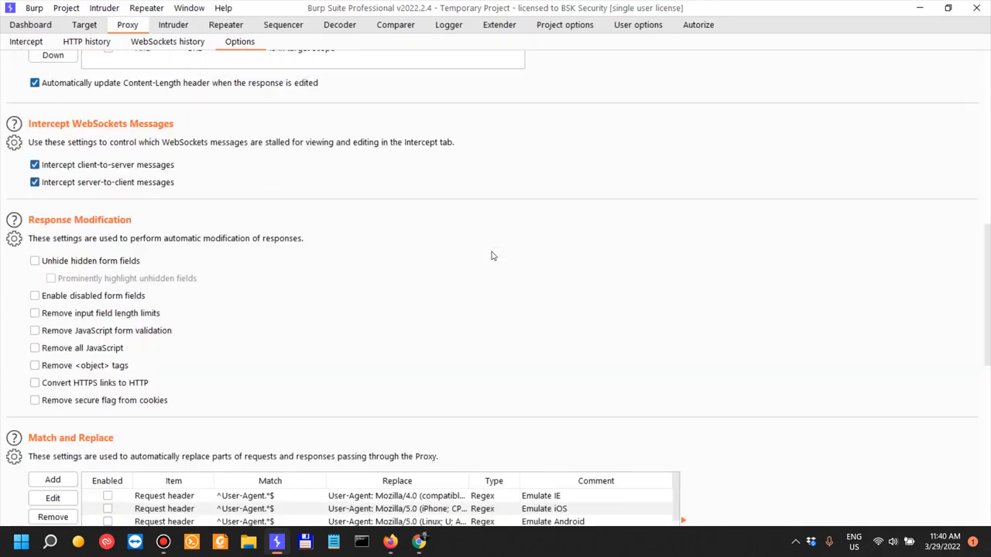
{"action": "scroll", "coordinate": [491, 256], "scroll_direction": "down", "scroll_amount": 3}
{"action": "scroll", "coordinate": [85, 318], "scroll_direction": "down", "scroll_amount": 4}
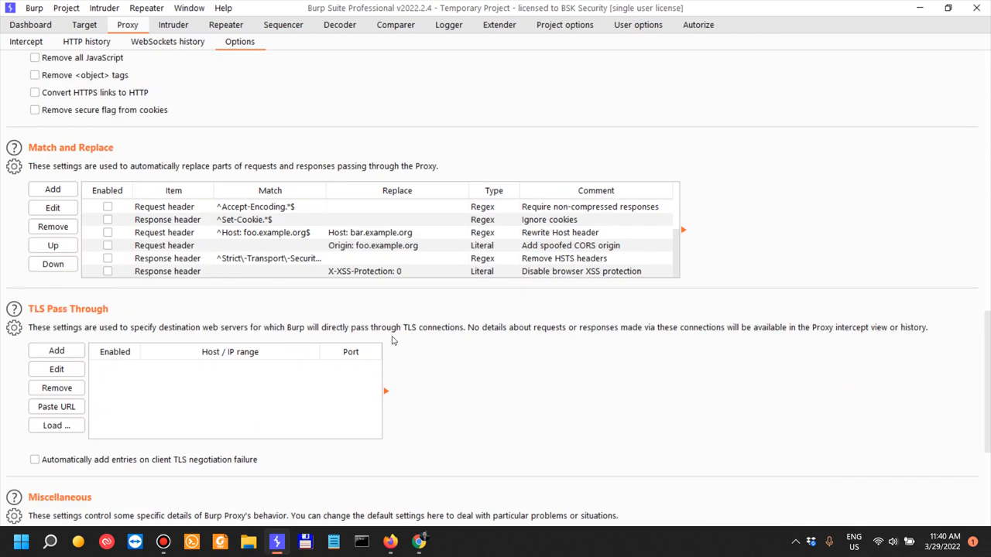
{"action": "scroll", "coordinate": [538, 347], "scroll_direction": "down", "scroll_amount": 2}
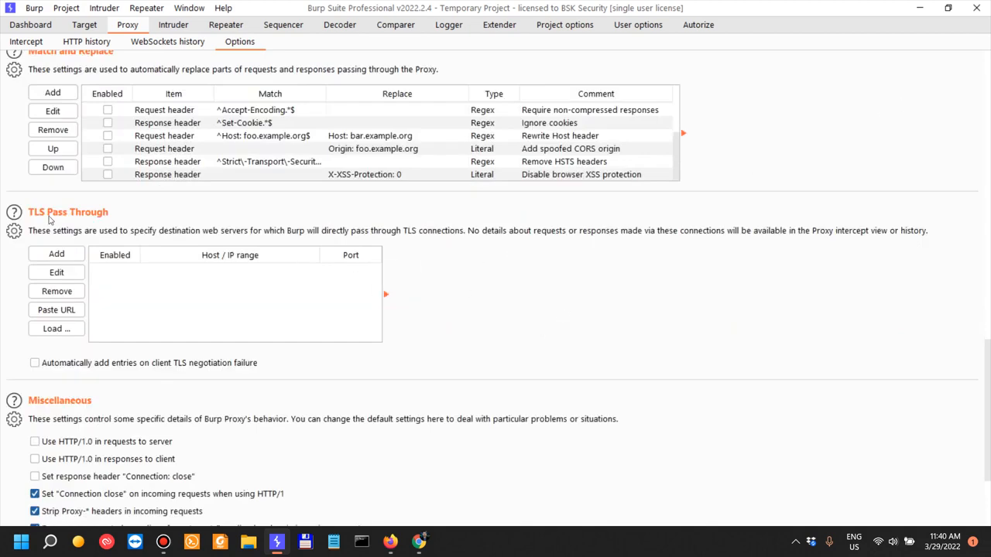
{"action": "scroll", "coordinate": [466, 325], "scroll_direction": "up", "scroll_amount": 2}
{"action": "scroll", "coordinate": [478, 332], "scroll_direction": "down", "scroll_amount": 5}
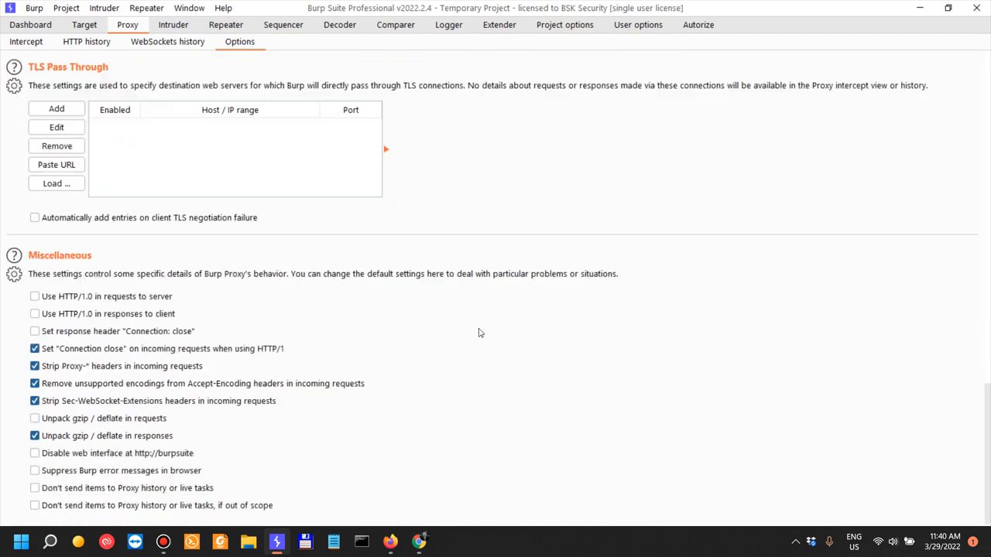
Examine the TLS Pass Through section of the Proxy options, including its choices for restoring, loading and saving settings.
{"action": "scroll", "coordinate": [474, 328], "scroll_direction": "up", "scroll_amount": 5}
{"action": "scroll", "coordinate": [470, 325], "scroll_direction": "down", "scroll_amount": 2}
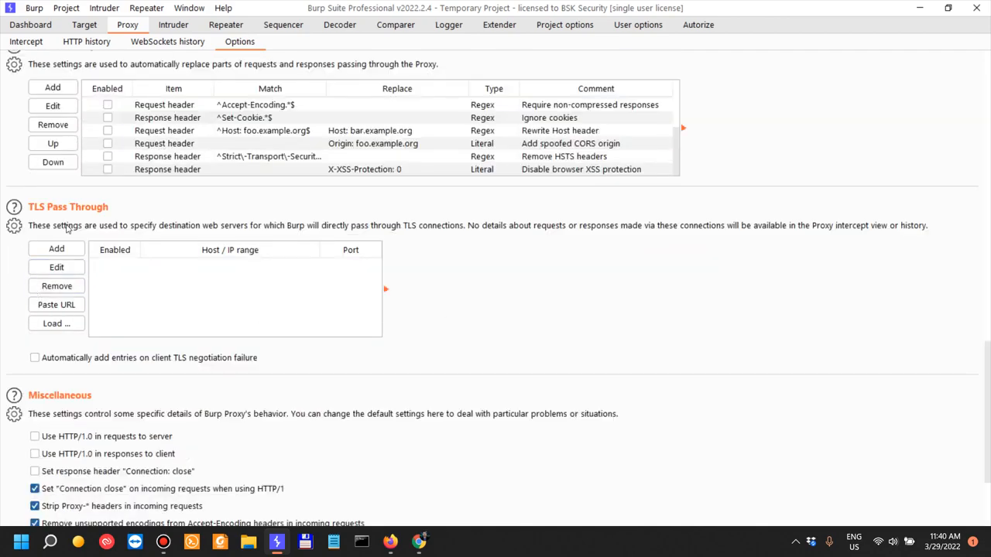
{"action": "left_click", "coordinate": [14, 225]}
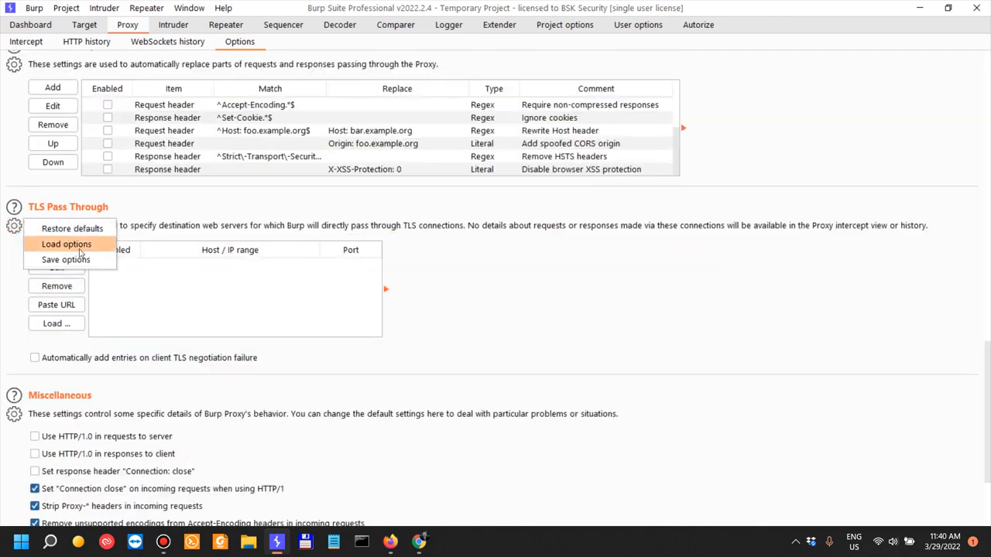
{"action": "left_click", "coordinate": [626, 287]}
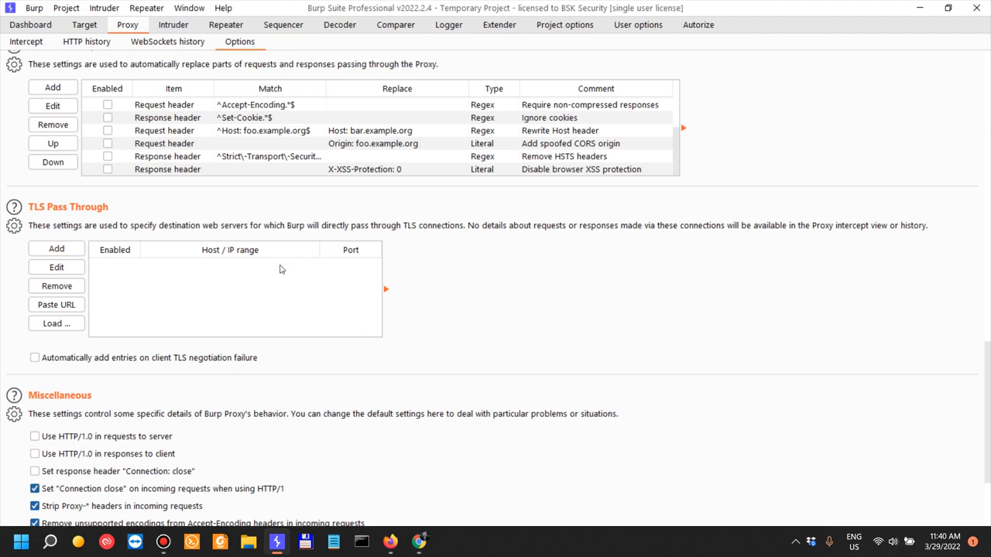
Review the Match and Replace, Response Modification and interception rule sections of the Proxy options back up to Proxy Listeners.
{"action": "scroll", "coordinate": [390, 232], "scroll_direction": "up", "scroll_amount": 5}
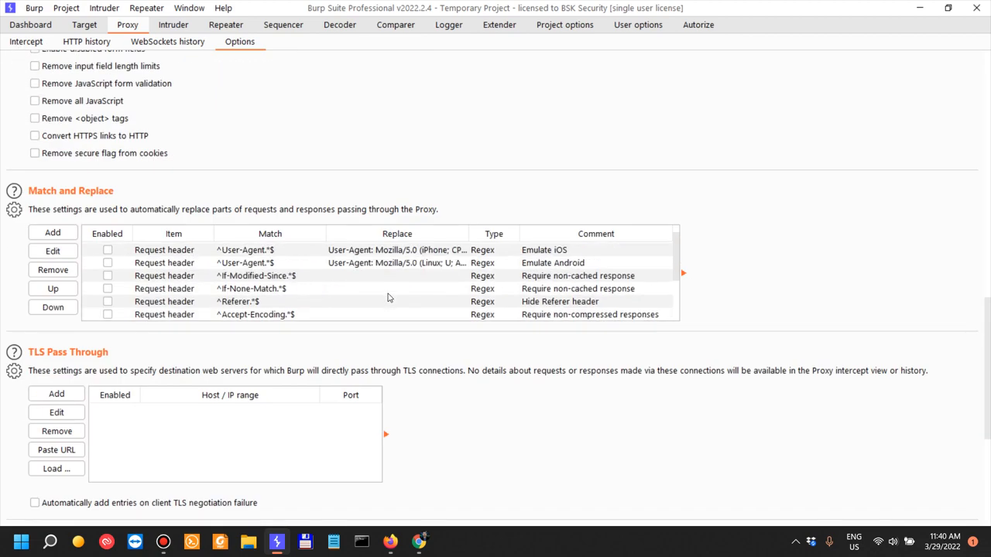
{"action": "scroll", "coordinate": [446, 248], "scroll_direction": "up", "scroll_amount": 6}
{"action": "scroll", "coordinate": [447, 247], "scroll_direction": "up", "scroll_amount": 5}
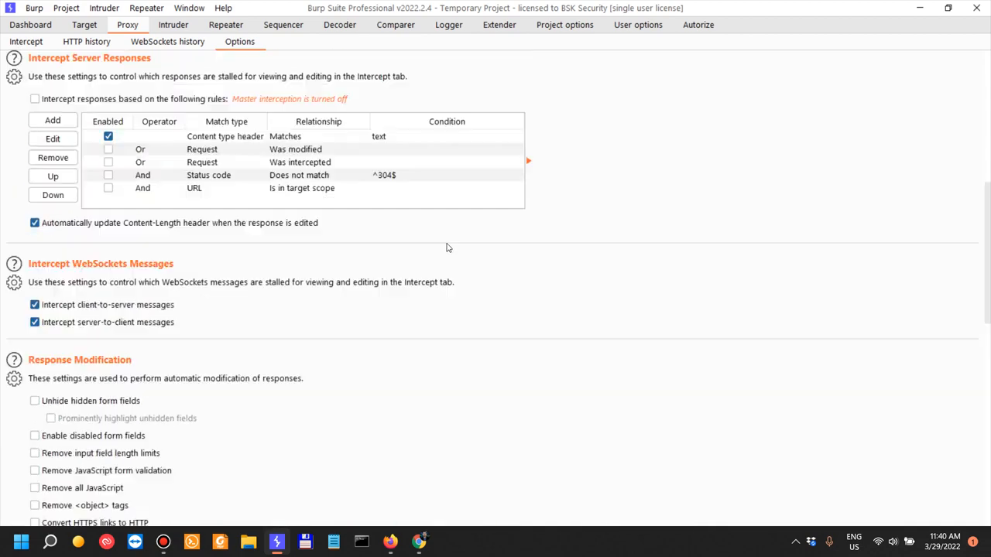
{"action": "scroll", "coordinate": [248, 351], "scroll_direction": "up", "scroll_amount": 3}
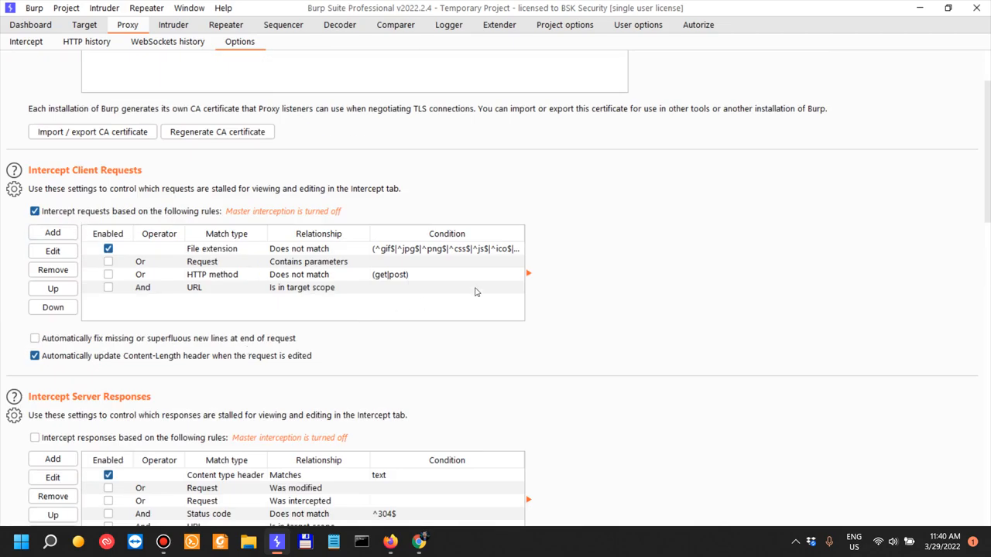
{"action": "scroll", "coordinate": [605, 267], "scroll_direction": "down", "scroll_amount": 10}
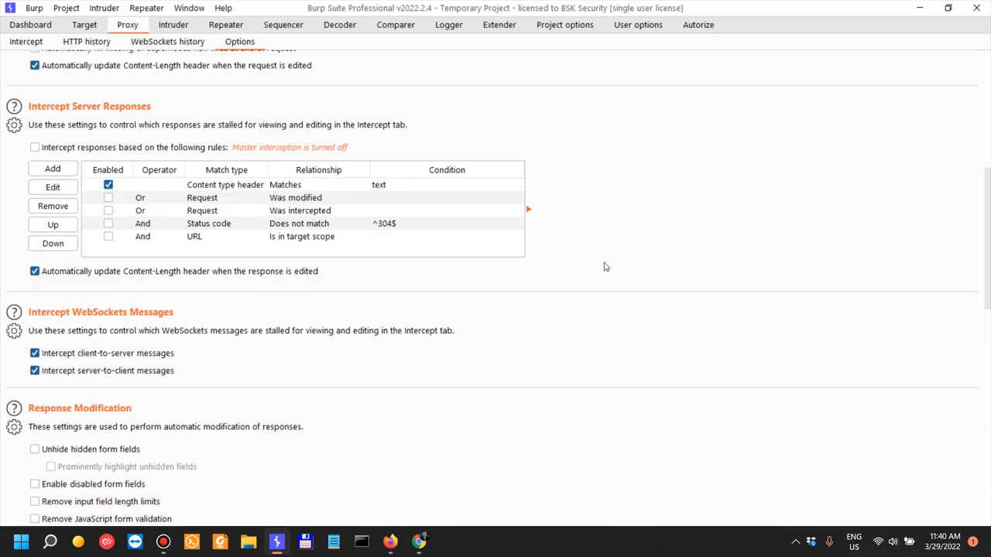
{"action": "scroll", "coordinate": [605, 267], "scroll_direction": "down", "scroll_amount": 3}
{"action": "scroll", "coordinate": [596, 269], "scroll_direction": "up", "scroll_amount": 6}
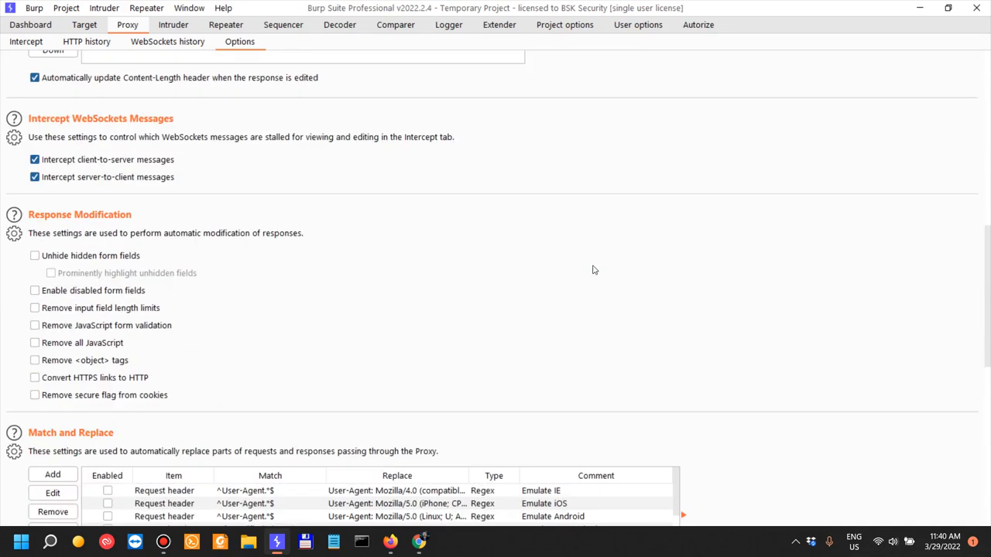
{"action": "scroll", "coordinate": [576, 270], "scroll_direction": "down", "scroll_amount": 3}
{"action": "scroll", "coordinate": [771, 199], "scroll_direction": "down", "scroll_amount": 3}
{"action": "scroll", "coordinate": [685, 203], "scroll_direction": "up", "scroll_amount": 8}
{"action": "scroll", "coordinate": [606, 215], "scroll_direction": "up", "scroll_amount": 3}
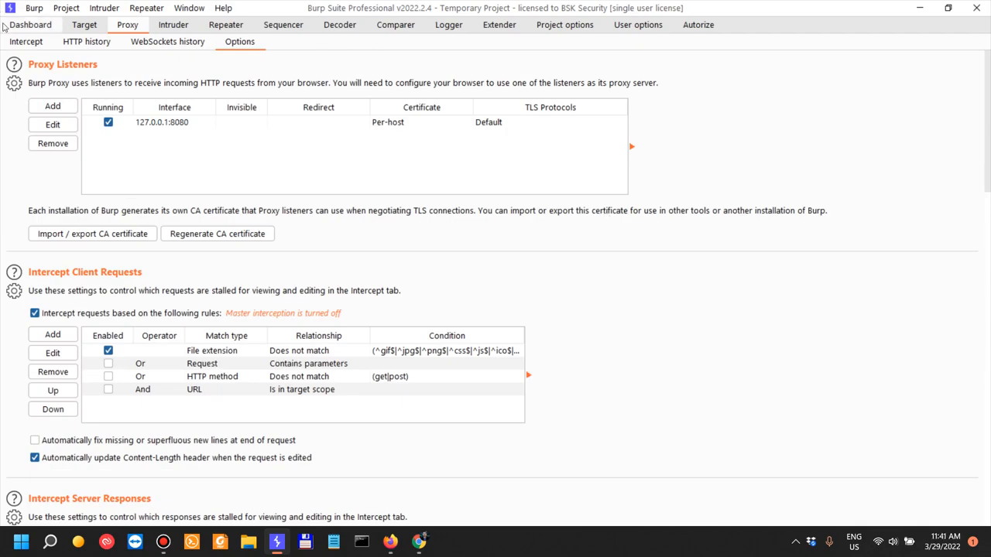
Go through the Proxy options once more from Intercept Server Responses to TLS Pass Through and back to Proxy Listeners.
{"action": "scroll", "coordinate": [656, 353], "scroll_direction": "down", "scroll_amount": 6}
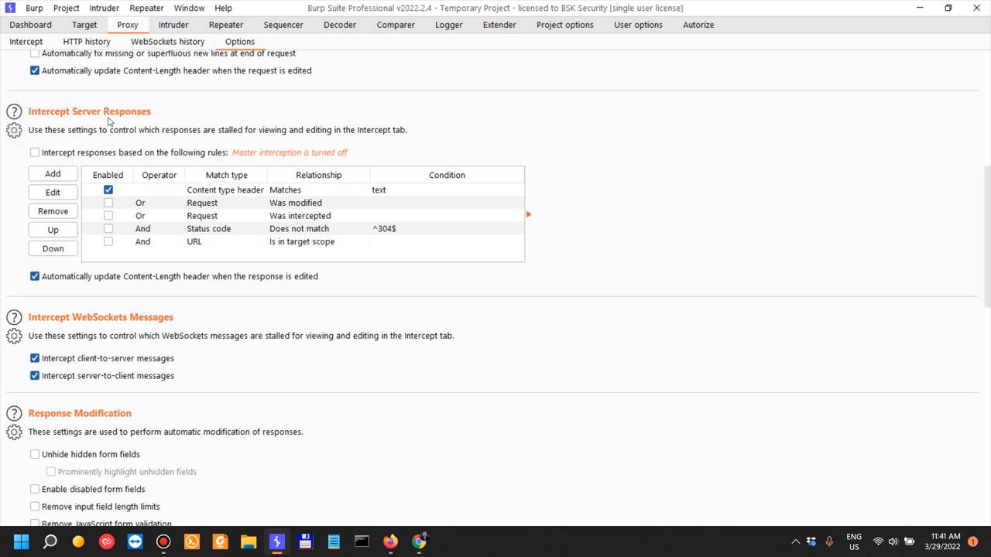
{"action": "scroll", "coordinate": [683, 358], "scroll_direction": "down", "scroll_amount": 10}
{"action": "scroll", "coordinate": [673, 350], "scroll_direction": "down", "scroll_amount": 5}
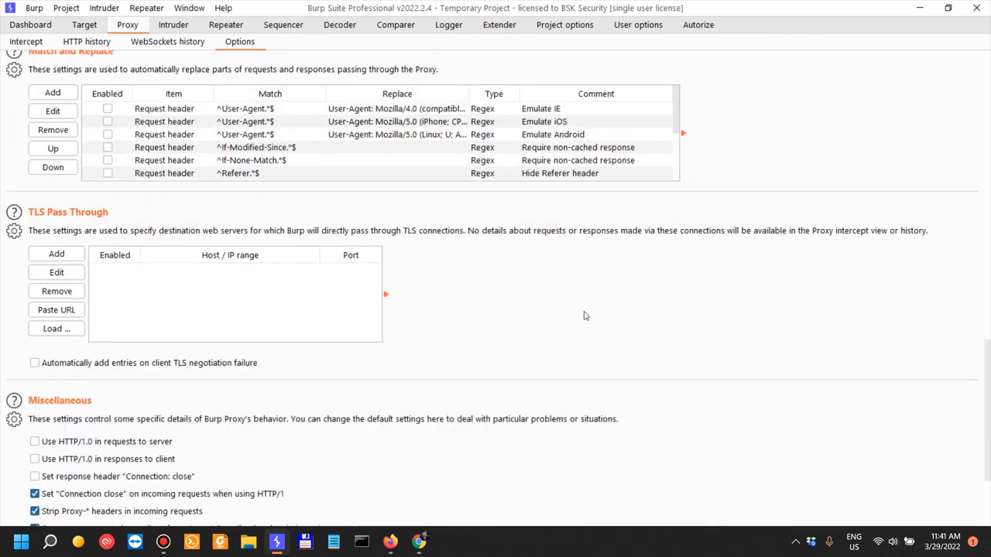
{"action": "scroll", "coordinate": [65, 202], "scroll_direction": "down", "scroll_amount": 3}
{"action": "scroll", "coordinate": [660, 294], "scroll_direction": "up", "scroll_amount": 10}
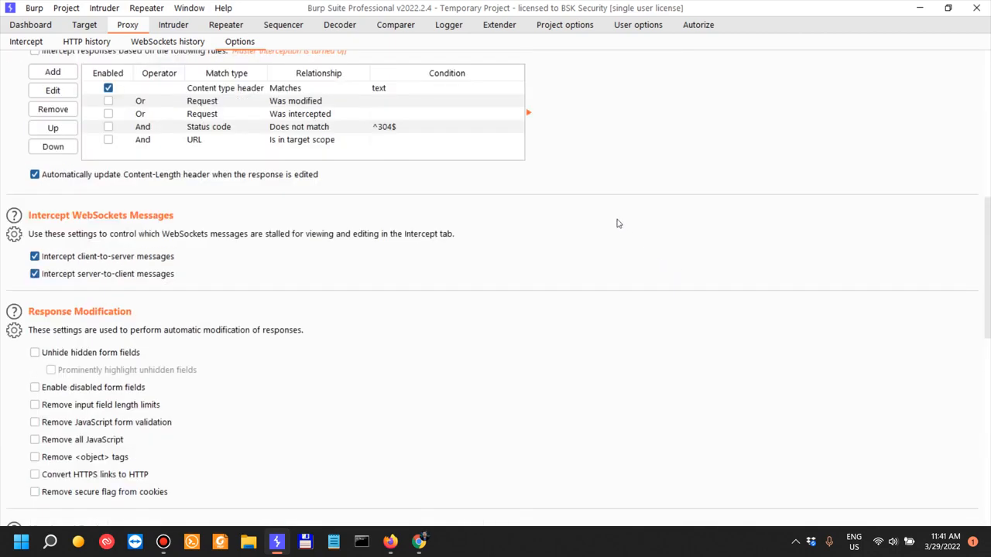
{"action": "scroll", "coordinate": [498, 294], "scroll_direction": "up", "scroll_amount": 8}
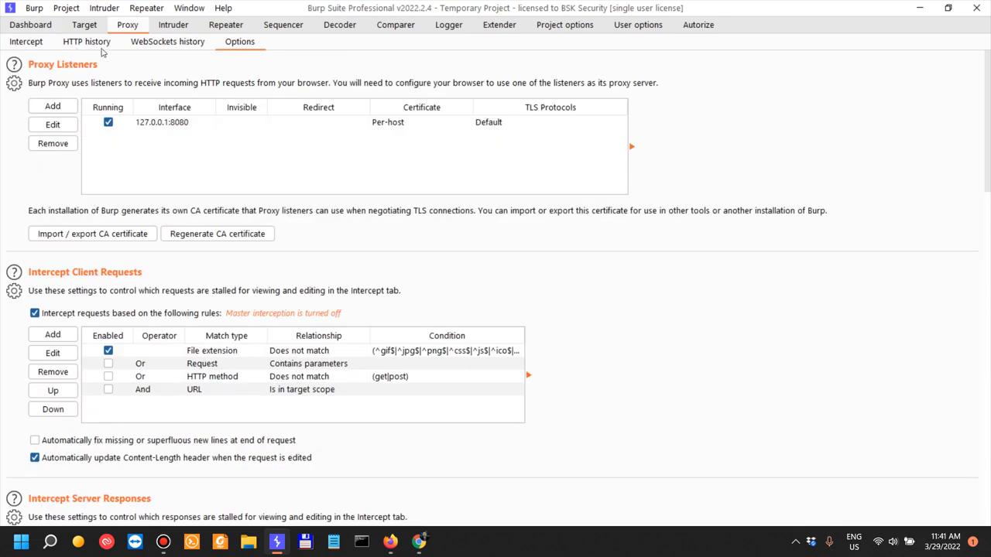
In the HTTP history filter, enable hiding file extensions and add woff and woff2 to the list, closing the settings without applying.
{"action": "left_click", "coordinate": [98, 48]}
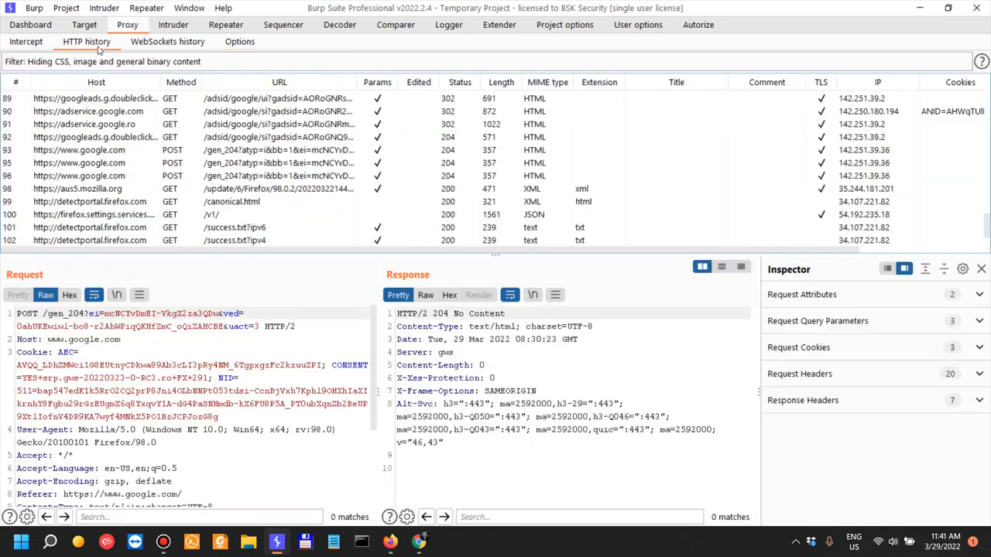
{"action": "left_click", "coordinate": [32, 65]}
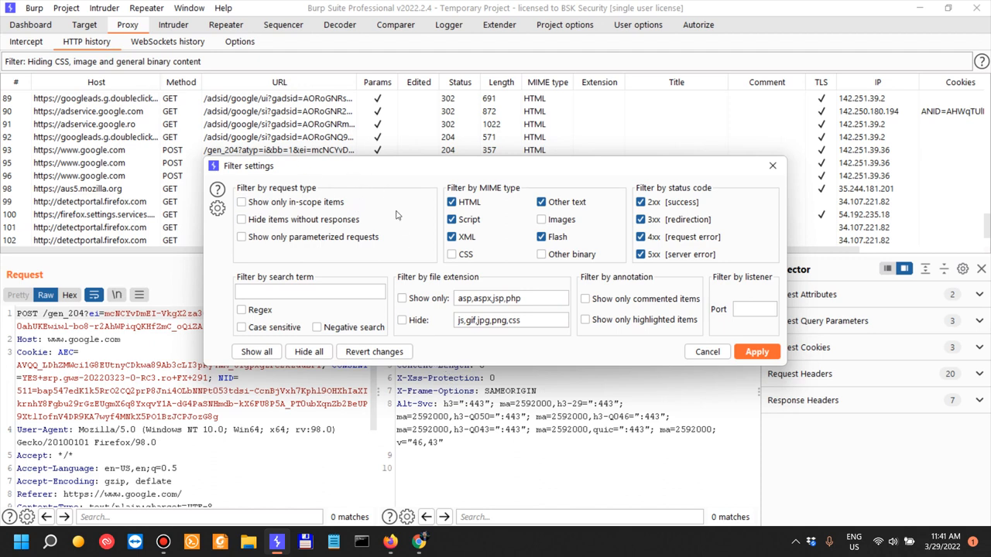
{"action": "left_click", "coordinate": [412, 326]}
{"action": "left_click", "coordinate": [535, 318]}
{"action": "type", "text": ",woff,woff2"}
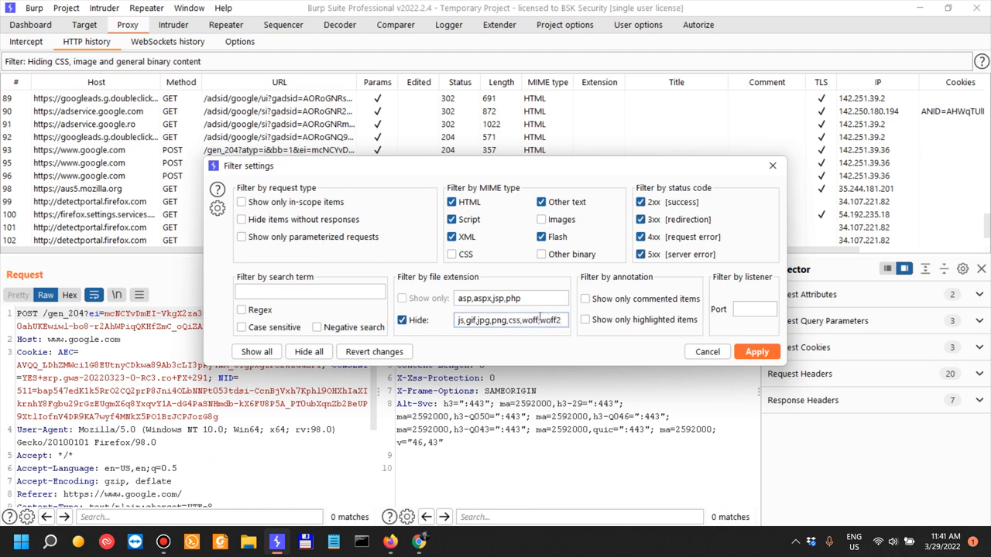
{"action": "left_click", "coordinate": [772, 165]}
Look over the Target site map and Scope settings, switching advanced scope control on and back off.
{"action": "left_click", "coordinate": [29, 45]}
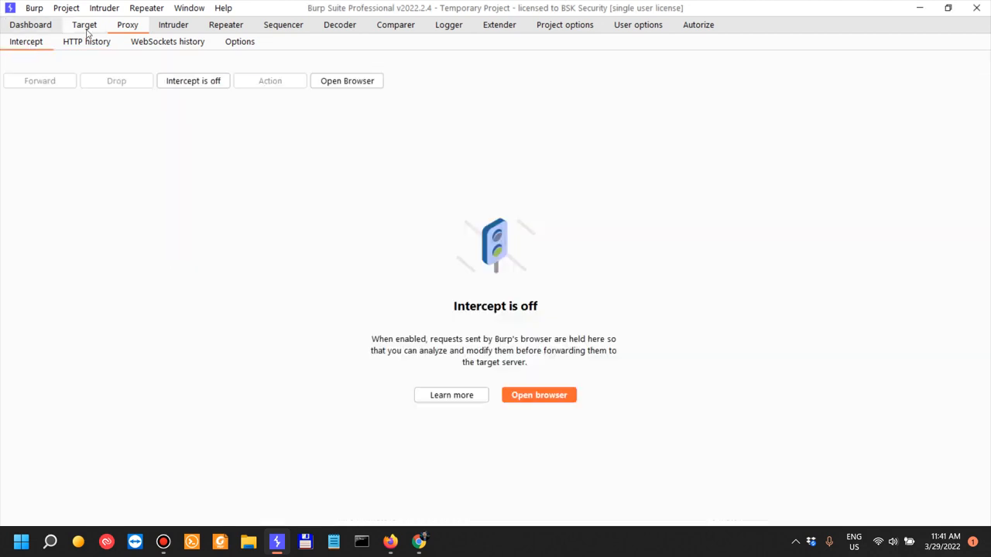
{"action": "left_click", "coordinate": [87, 30]}
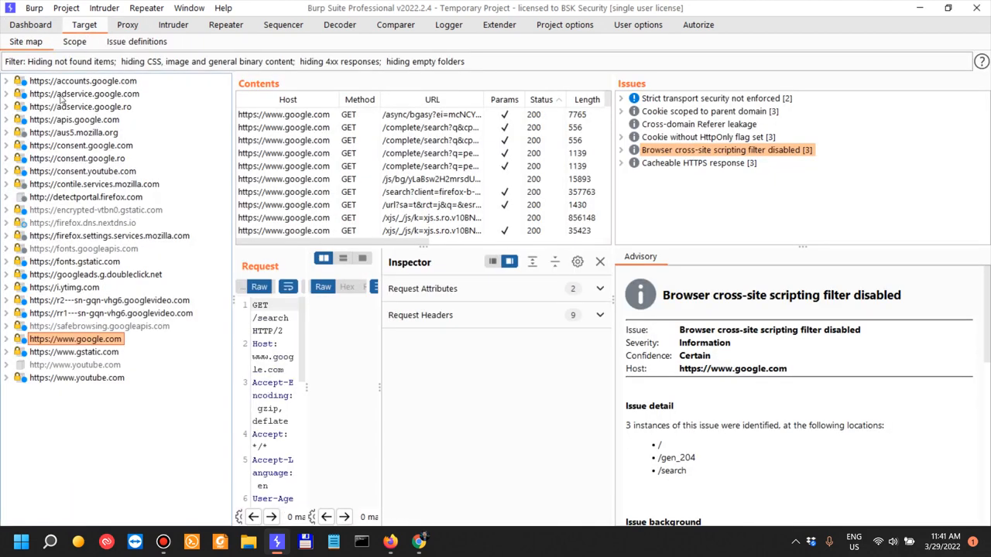
{"action": "left_click", "coordinate": [75, 41]}
{"action": "left_click", "coordinate": [103, 118]}
{"action": "left_click", "coordinate": [100, 122]}
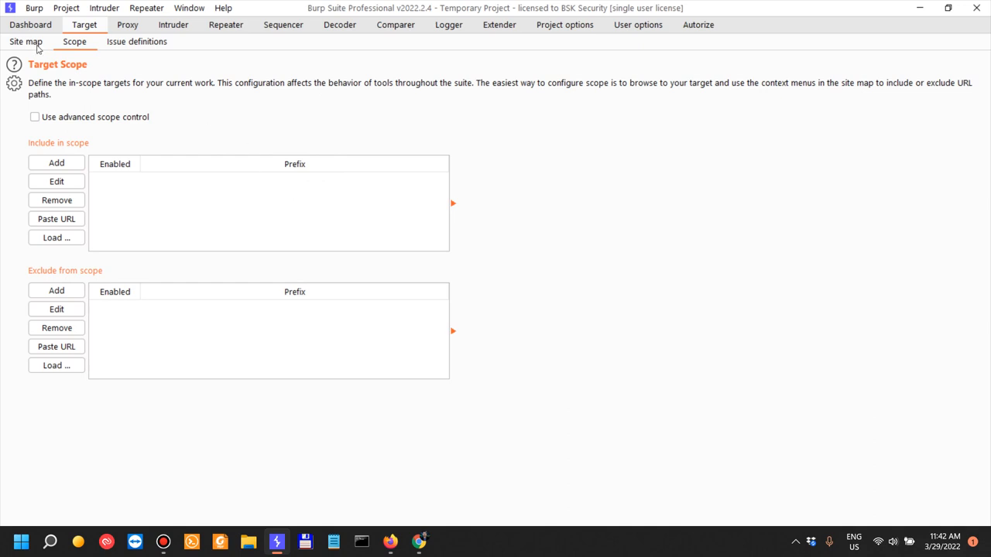
{"action": "left_click", "coordinate": [37, 48]}
{"action": "left_click", "coordinate": [79, 38]}
{"action": "left_click", "coordinate": [24, 44]}
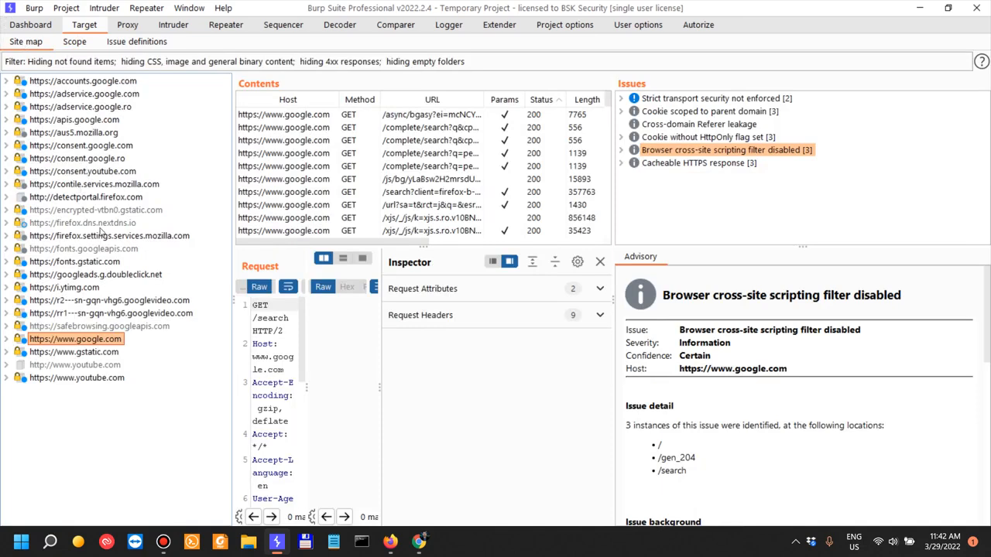
{"action": "right_click", "coordinate": [89, 254]}
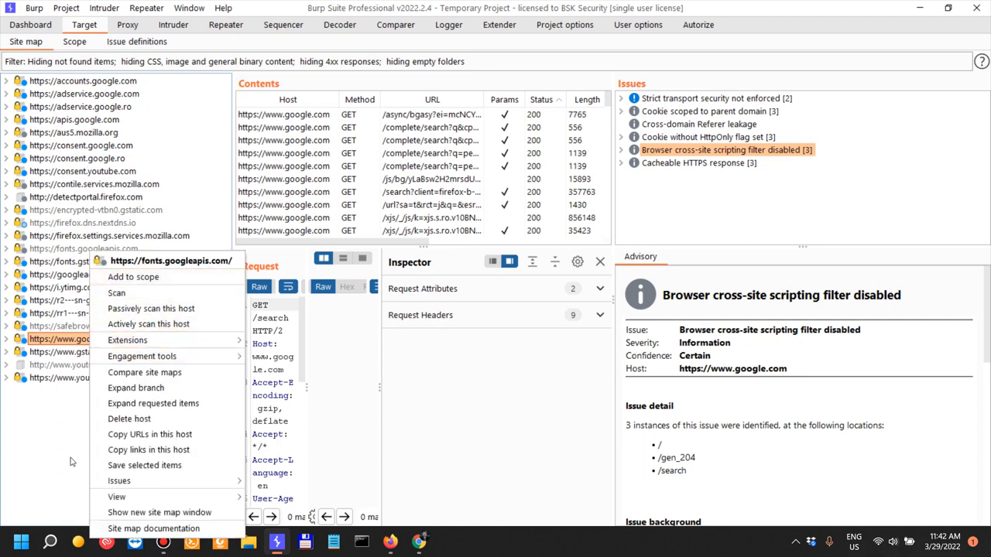
{"action": "left_click", "coordinate": [63, 425]}
{"action": "right_click", "coordinate": [89, 341]}
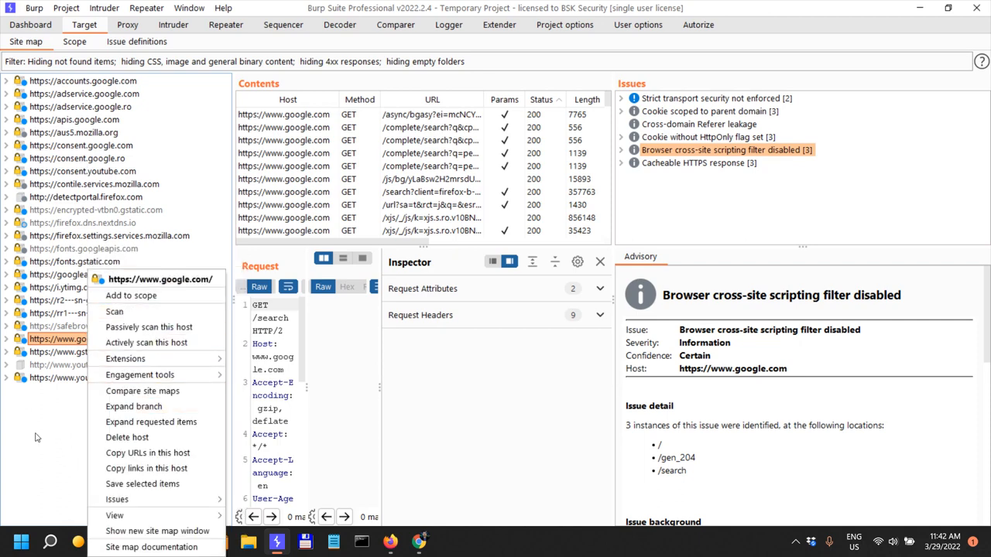
{"action": "left_click", "coordinate": [65, 425]}
{"action": "left_click", "coordinate": [70, 354]}
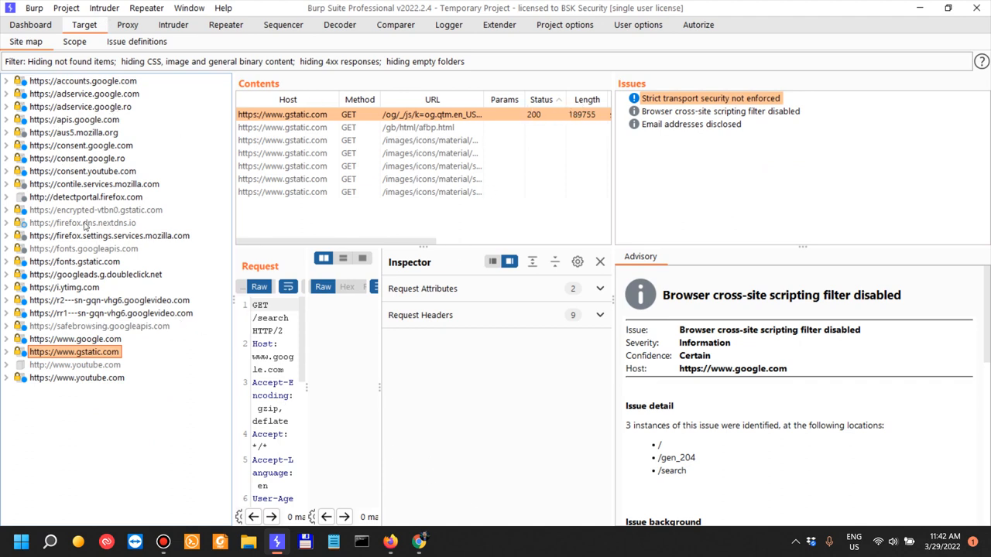
{"action": "left_click", "coordinate": [602, 115]}
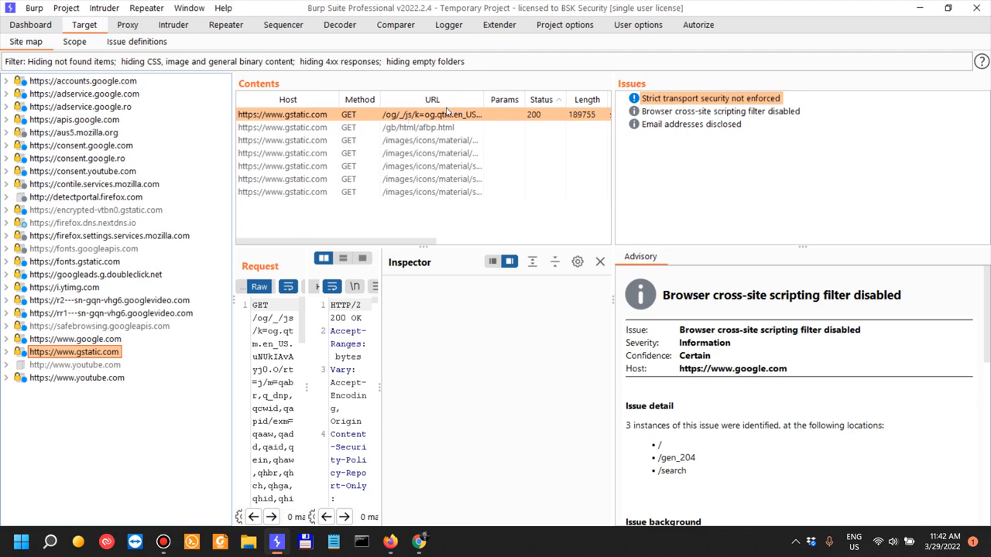
{"action": "left_click", "coordinate": [69, 287]}
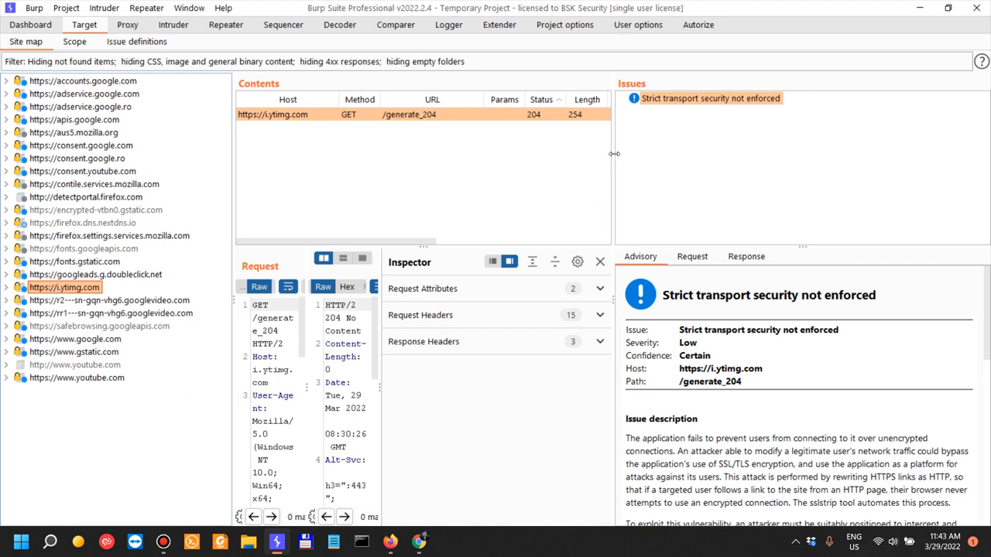
Look over the user-level Connections settings and the project's Misc and Sessions options.
{"action": "left_click", "coordinate": [643, 31]}
{"action": "scroll", "coordinate": [233, 290], "scroll_direction": "down", "scroll_amount": 3}
{"action": "scroll", "coordinate": [235, 291], "scroll_direction": "up", "scroll_amount": 3}
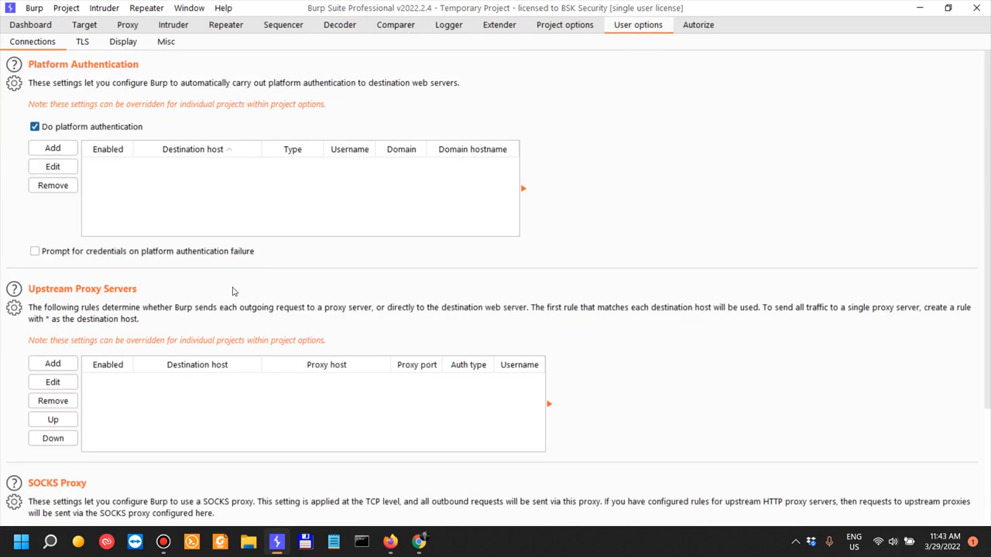
{"action": "left_click", "coordinate": [555, 24]}
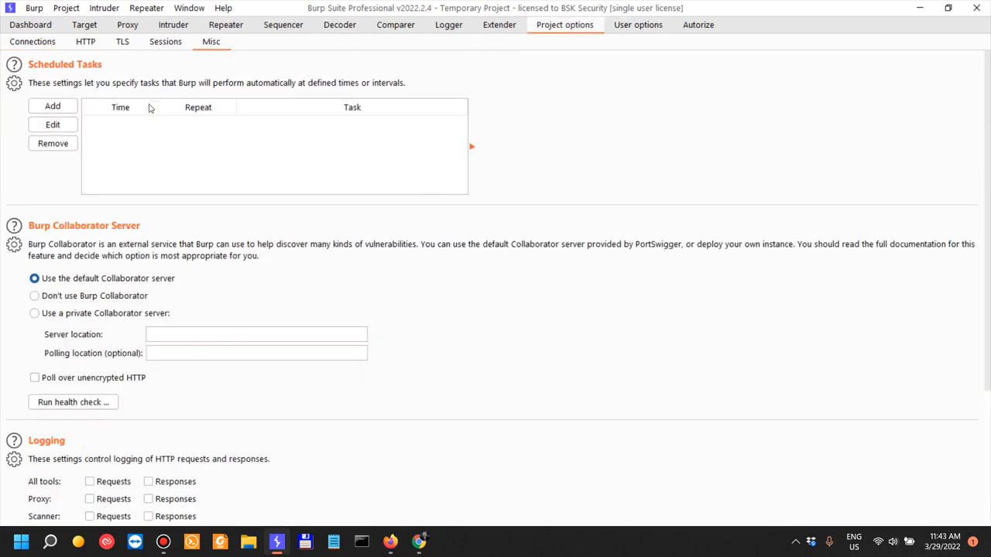
{"action": "scroll", "coordinate": [209, 305], "scroll_direction": "down", "scroll_amount": 3}
{"action": "scroll", "coordinate": [206, 312], "scroll_direction": "up", "scroll_amount": 3}
{"action": "left_click", "coordinate": [176, 44]}
{"action": "scroll", "coordinate": [588, 256], "scroll_direction": "down", "scroll_amount": 2}
{"action": "scroll", "coordinate": [593, 255], "scroll_direction": "up", "scroll_amount": 2}
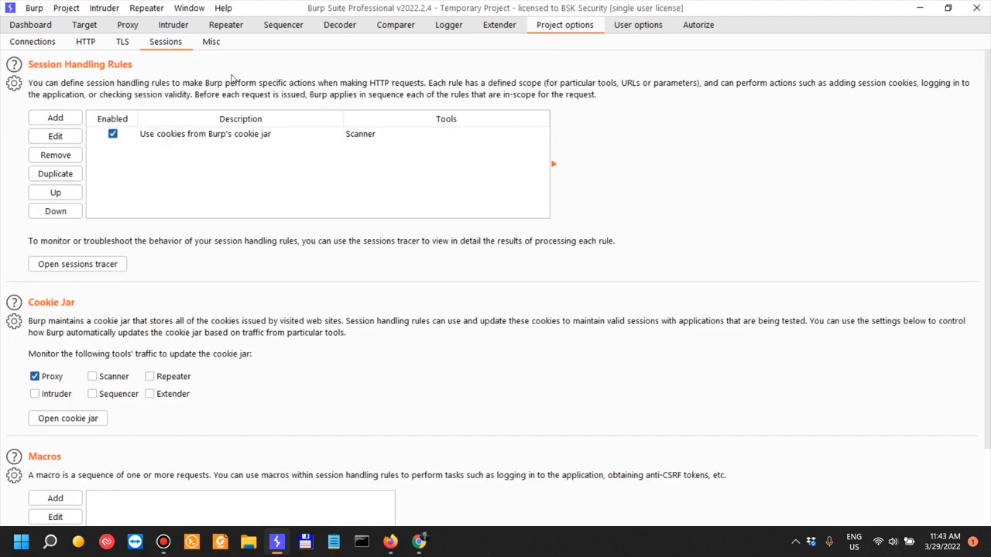
Review the project's TLS, HTTP and Connections options.
{"action": "left_click", "coordinate": [120, 43]}
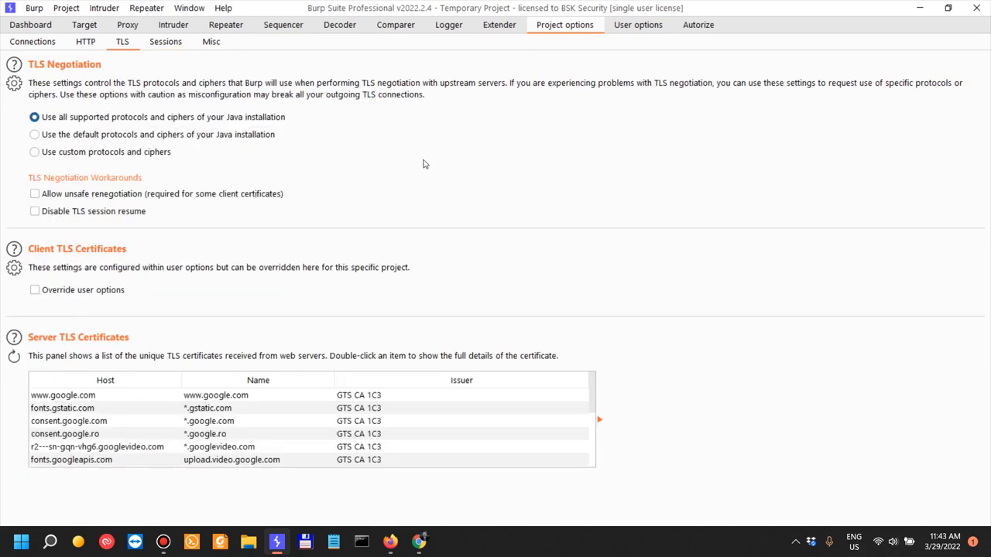
{"action": "left_click", "coordinate": [81, 41]}
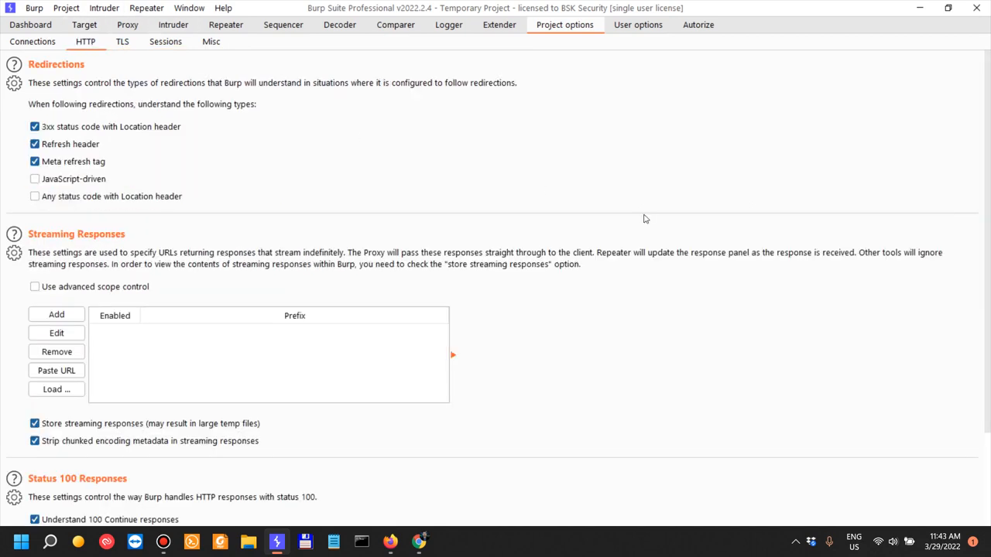
{"action": "scroll", "coordinate": [643, 219], "scroll_direction": "down", "scroll_amount": 3}
{"action": "scroll", "coordinate": [643, 217], "scroll_direction": "up", "scroll_amount": 3}
{"action": "left_click", "coordinate": [34, 43]}
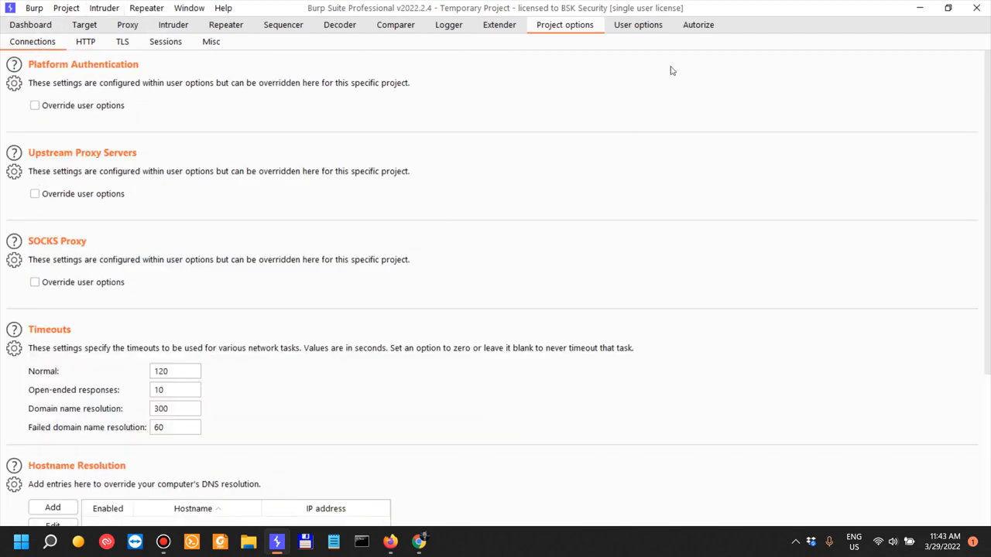
{"action": "scroll", "coordinate": [367, 313], "scroll_direction": "down", "scroll_amount": 5}
{"action": "scroll", "coordinate": [368, 314], "scroll_direction": "up", "scroll_amount": 5}
Review the user-level Misc options, including updates, proxy interception, REST API, automatic backup and hotkeys.
{"action": "left_click", "coordinate": [636, 25]}
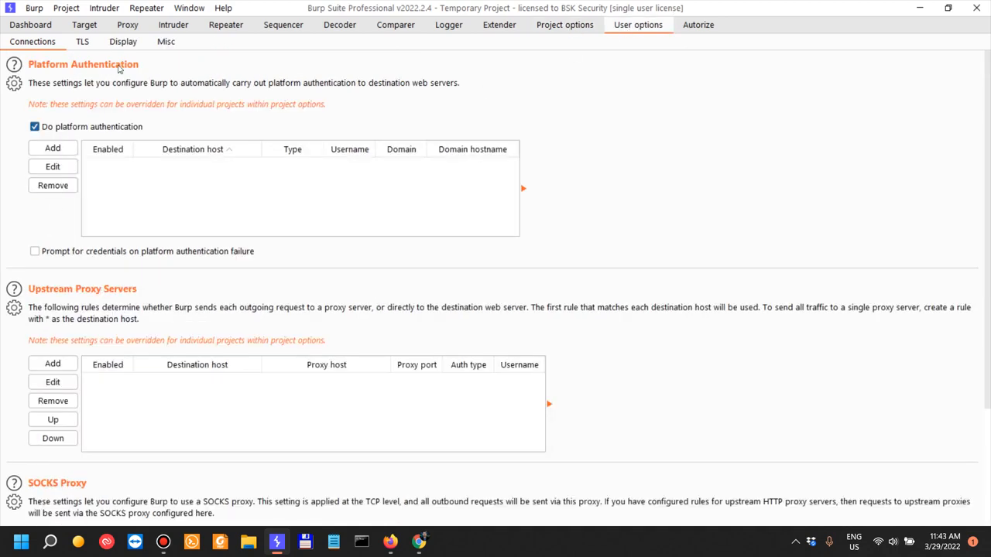
{"action": "left_click", "coordinate": [165, 42]}
{"action": "scroll", "coordinate": [414, 302], "scroll_direction": "down", "scroll_amount": 15}
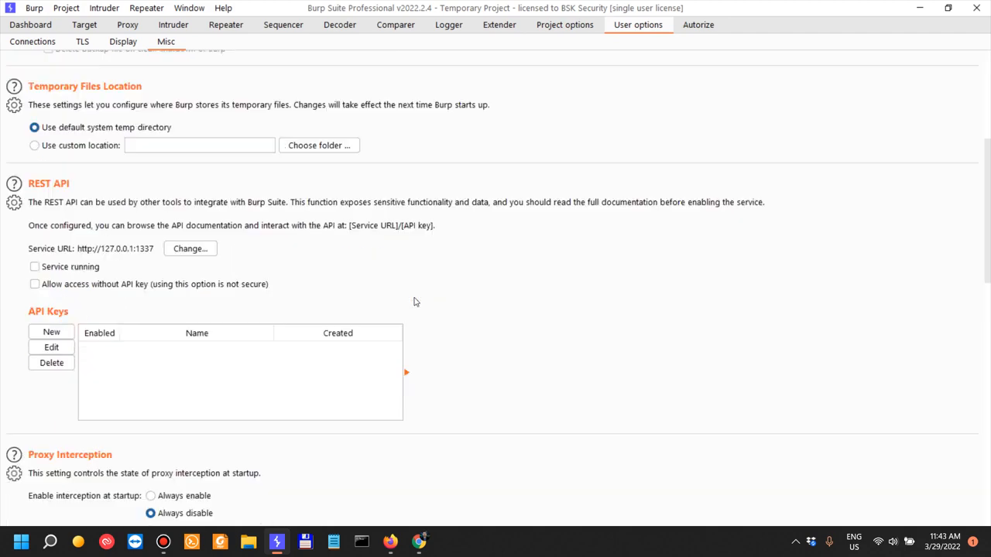
{"action": "scroll", "coordinate": [414, 300], "scroll_direction": "down", "scroll_amount": 3}
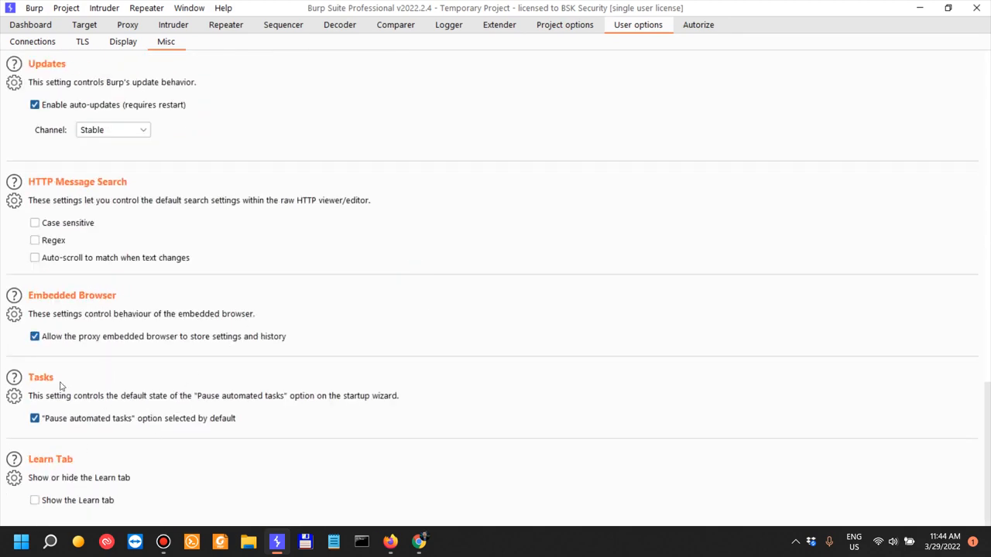
{"action": "scroll", "coordinate": [142, 373], "scroll_direction": "up", "scroll_amount": 6}
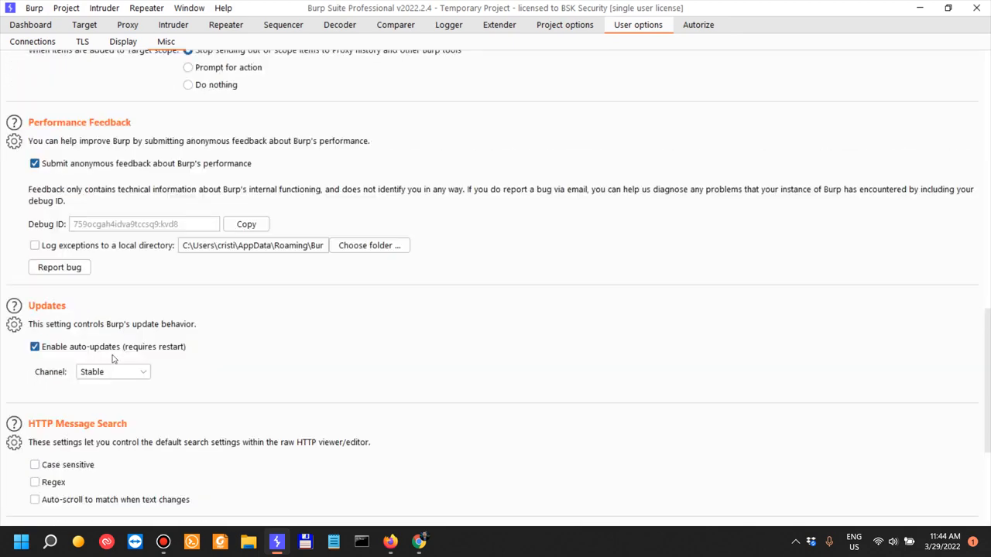
{"action": "scroll", "coordinate": [135, 288], "scroll_direction": "up", "scroll_amount": 6}
{"action": "scroll", "coordinate": [101, 229], "scroll_direction": "up", "scroll_amount": 5}
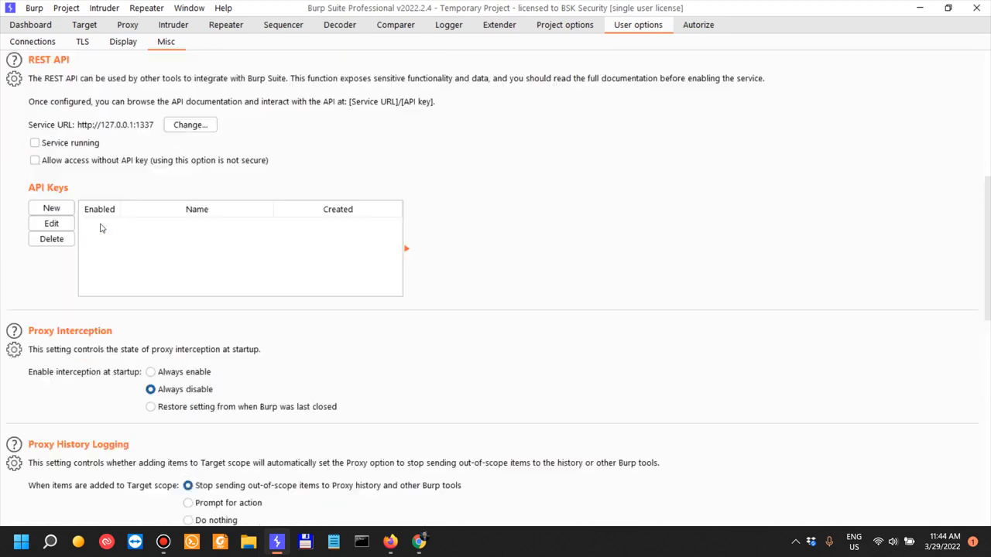
{"action": "scroll", "coordinate": [88, 325], "scroll_direction": "up", "scroll_amount": 3}
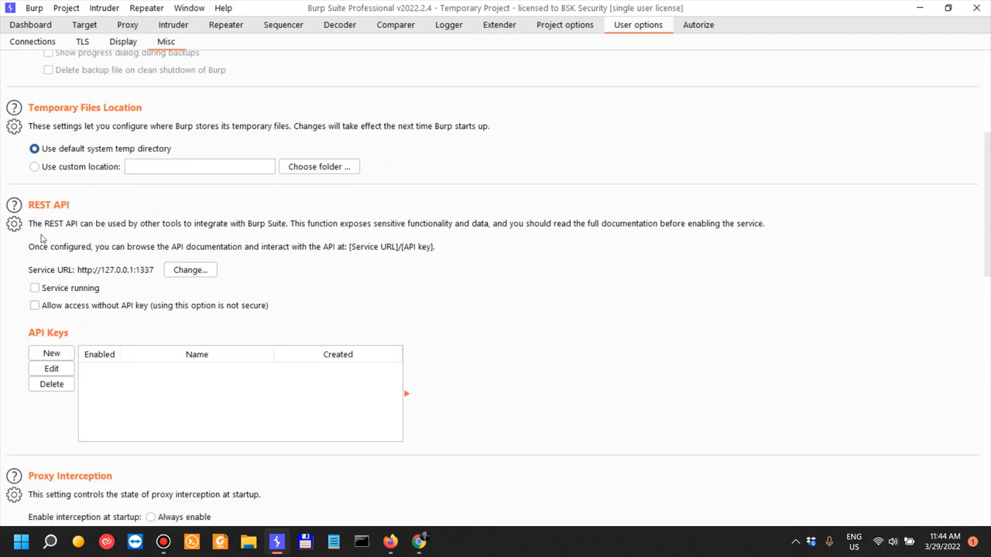
{"action": "scroll", "coordinate": [78, 232], "scroll_direction": "up", "scroll_amount": 4}
{"action": "scroll", "coordinate": [179, 276], "scroll_direction": "up", "scroll_amount": 2}
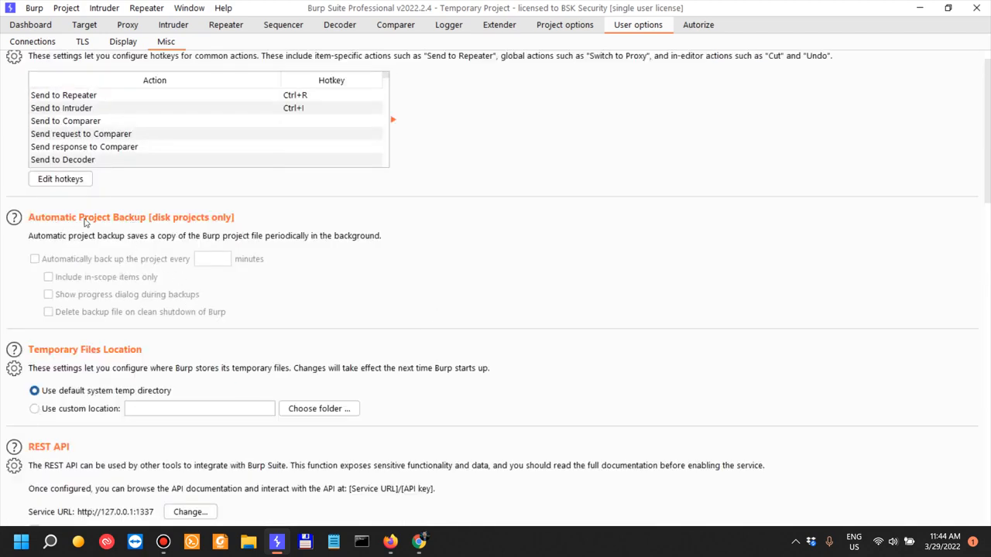
{"action": "scroll", "coordinate": [114, 266], "scroll_direction": "up", "scroll_amount": 1}
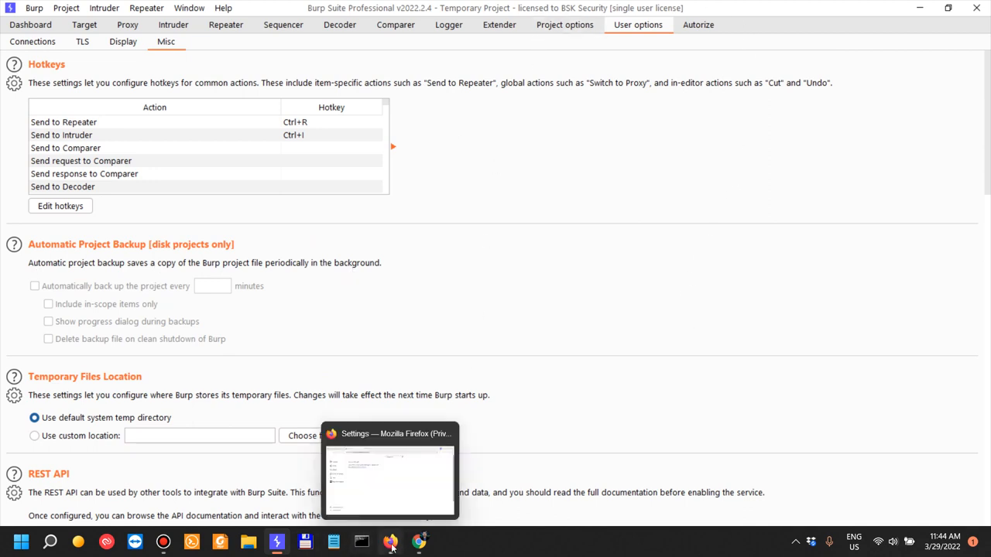
Switch to the TryHackMe room in Chrome and read the explanation of scoping and adding a target to scope.
{"action": "left_click", "coordinate": [484, 461]}
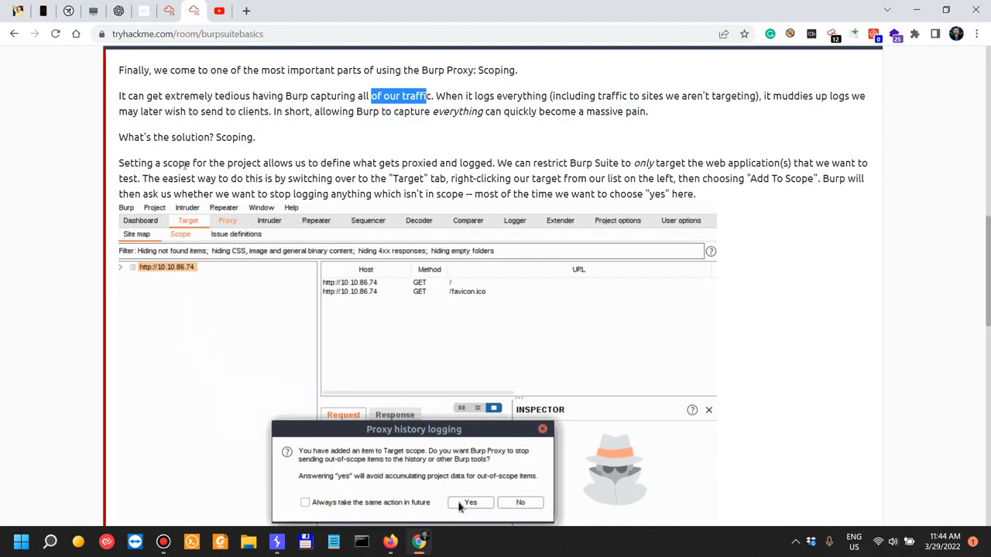
{"action": "left_click_drag", "start_coordinate": [133, 137], "coordinate": [238, 137]}
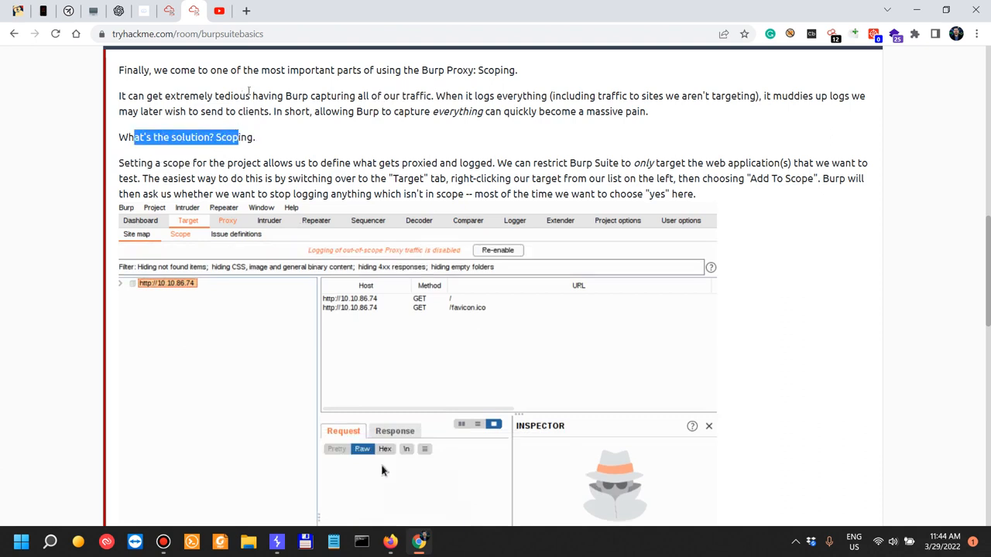
{"action": "left_click_drag", "start_coordinate": [451, 96], "coordinate": [865, 96]}
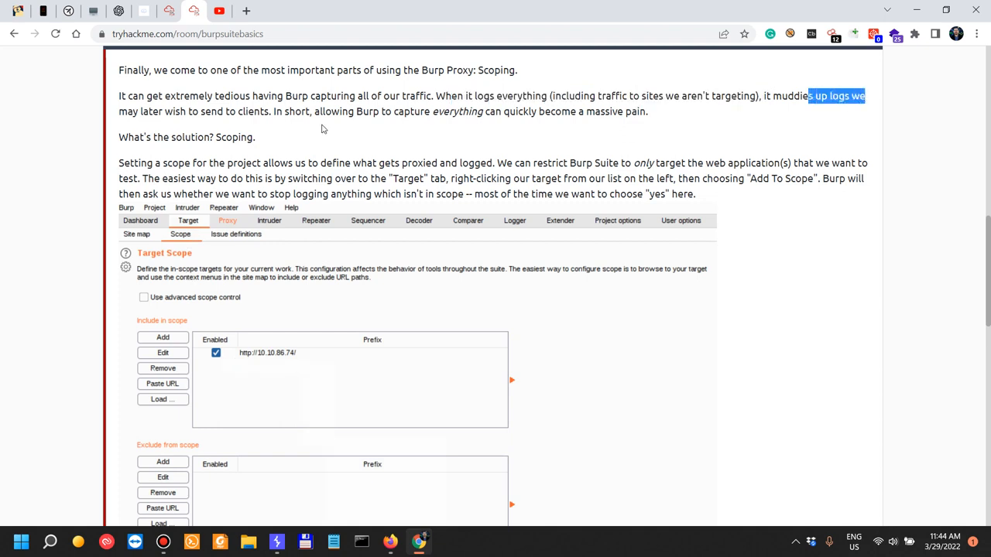
{"action": "left_click_drag", "start_coordinate": [227, 111], "coordinate": [547, 109]}
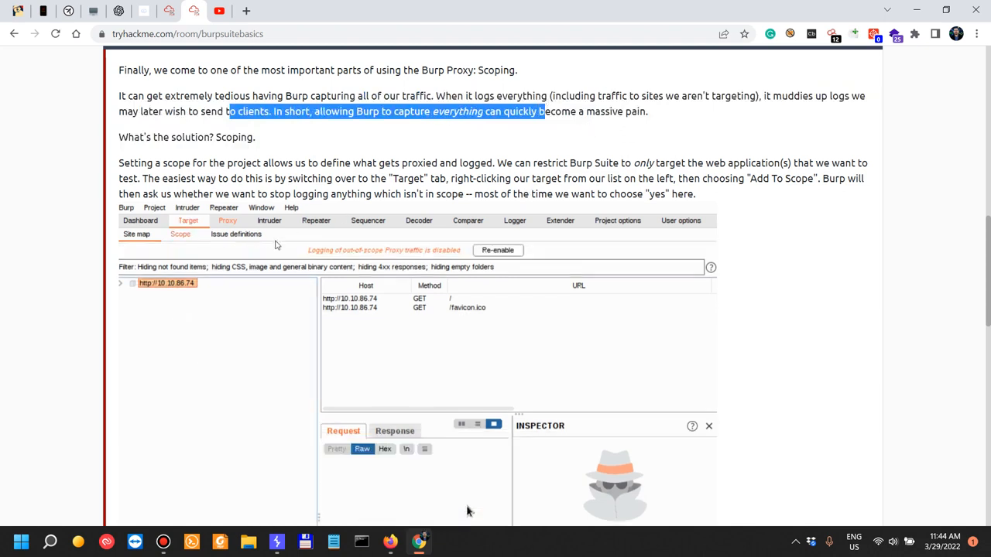
{"action": "left_click_drag", "start_coordinate": [124, 163], "coordinate": [377, 165]}
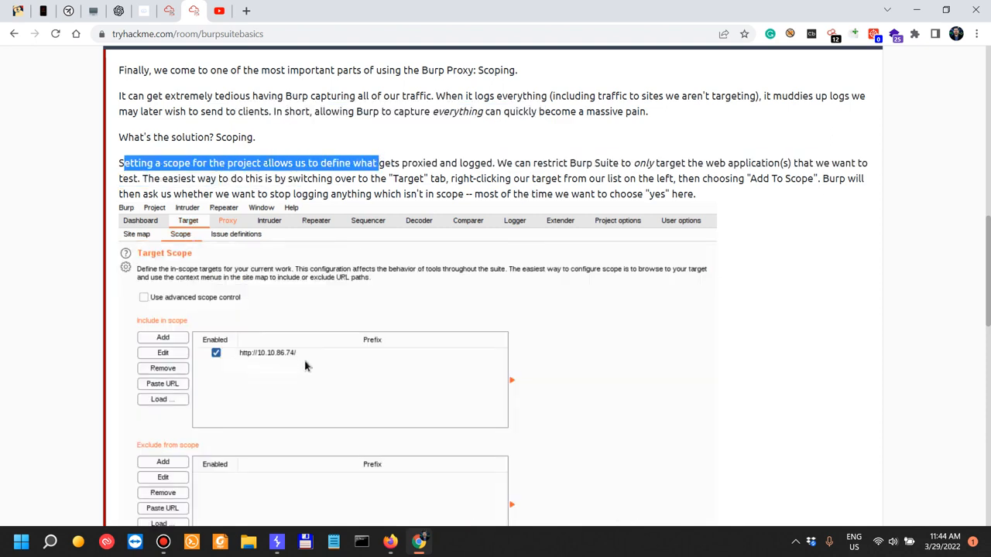
{"action": "left_click", "coordinate": [441, 163]}
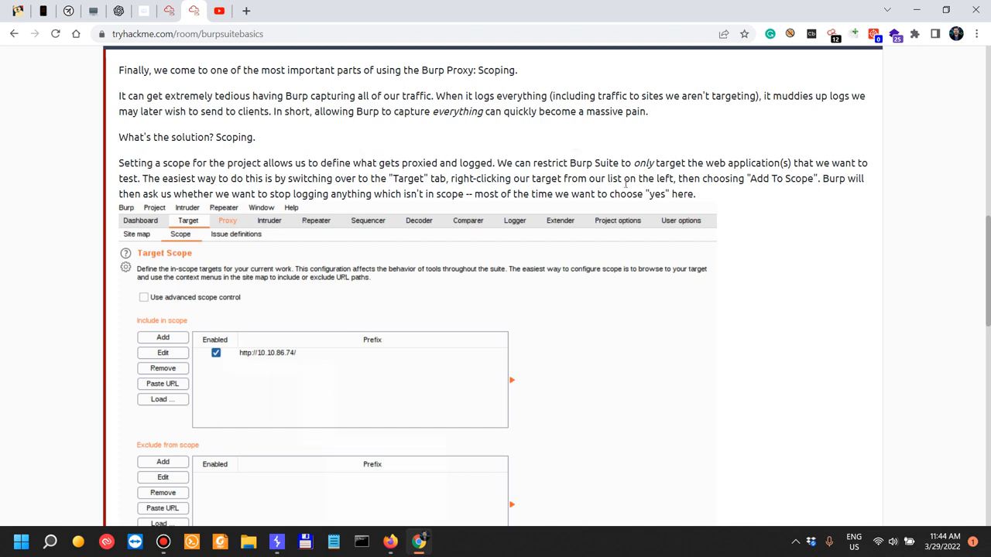
{"action": "scroll", "coordinate": [626, 185], "scroll_direction": "down", "scroll_amount": 1}
{"action": "left_click_drag", "start_coordinate": [592, 99], "coordinate": [823, 99]}
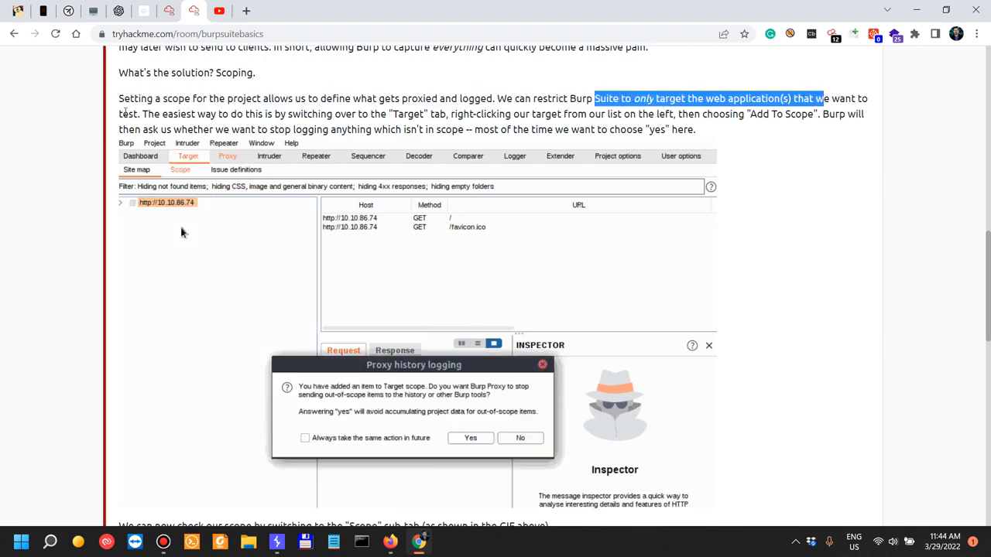
{"action": "left_click_drag", "start_coordinate": [198, 114], "coordinate": [335, 98]}
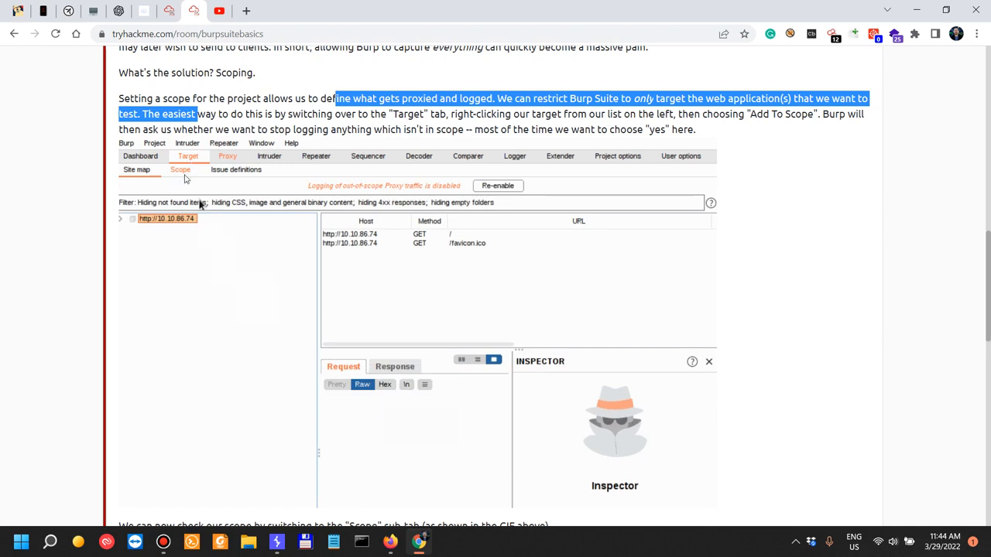
{"action": "left_click_drag", "start_coordinate": [822, 113], "coordinate": [861, 129]}
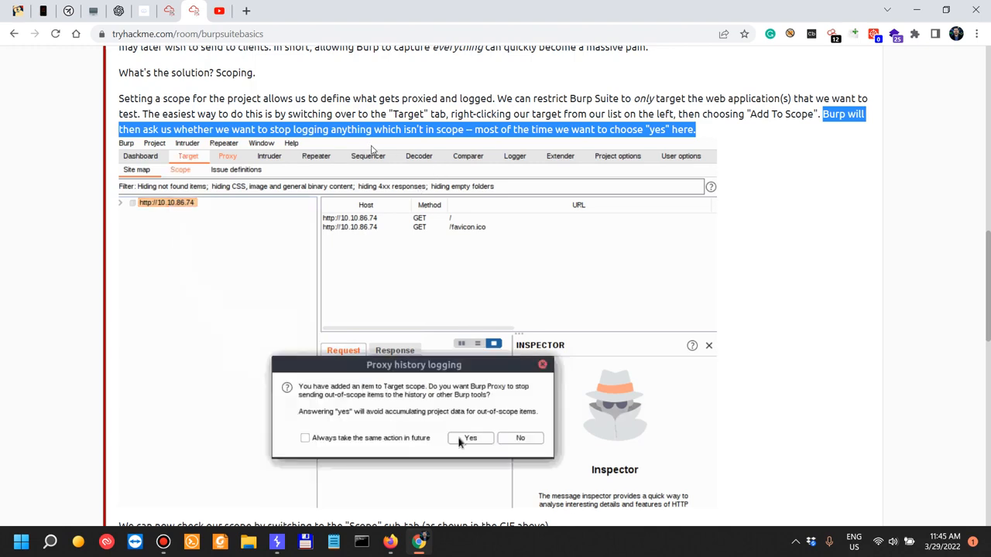
Switch back to Burp Suite and add google.com as an included prefix in the Target scope.
{"action": "key", "text": "alt+Tab"}
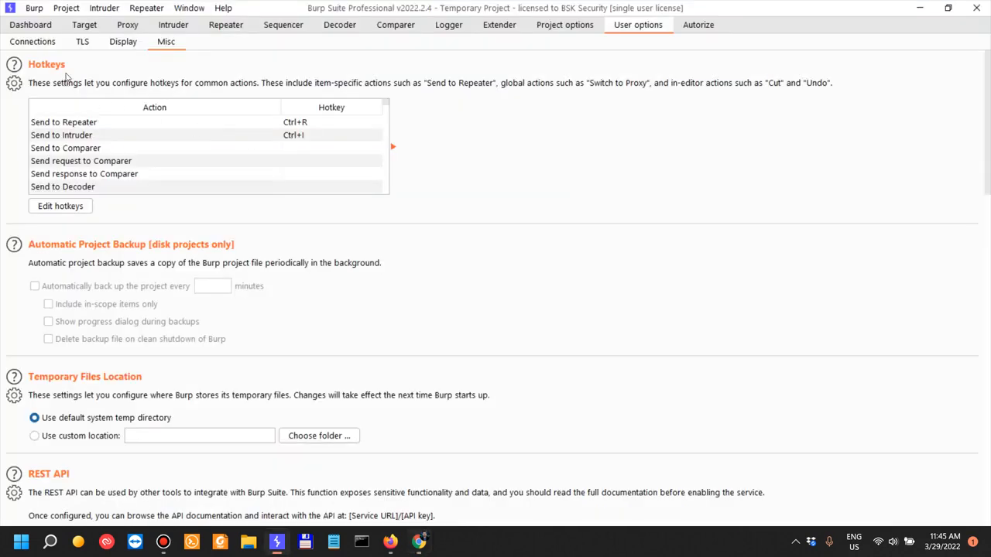
{"action": "left_click", "coordinate": [85, 25]}
{"action": "left_click", "coordinate": [74, 41]}
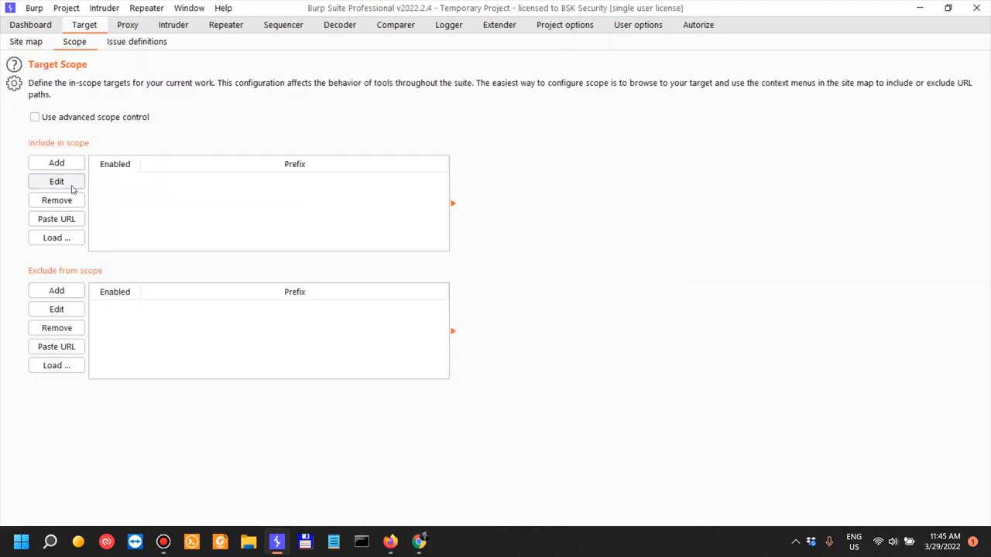
{"action": "left_click", "coordinate": [56, 163]}
{"action": "left_click", "coordinate": [495, 260]}
{"action": "type", "text": "google.com"}
{"action": "key", "text": "Return"}
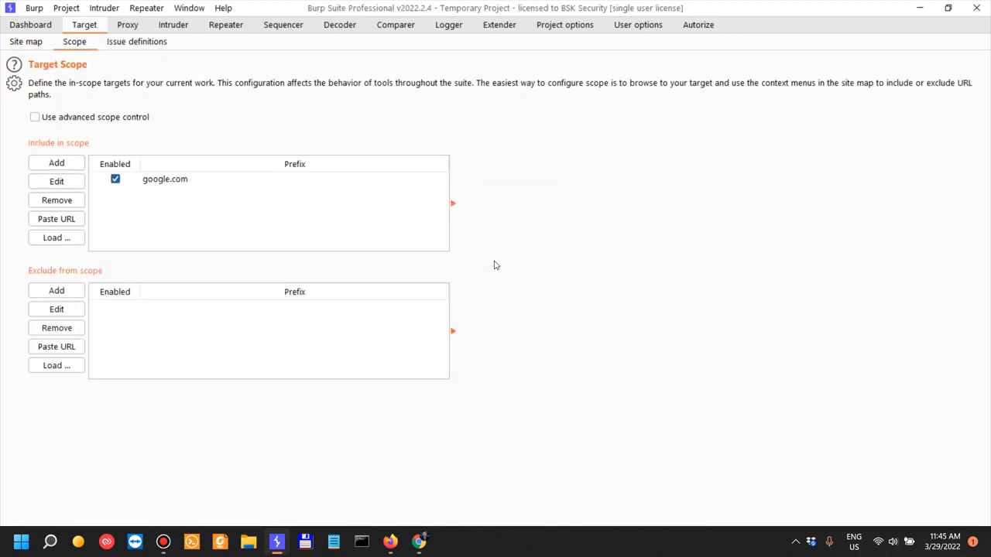
Check the site map and the Proxy's HTTP history for the out-of-scope logging notice.
{"action": "left_click", "coordinate": [40, 45]}
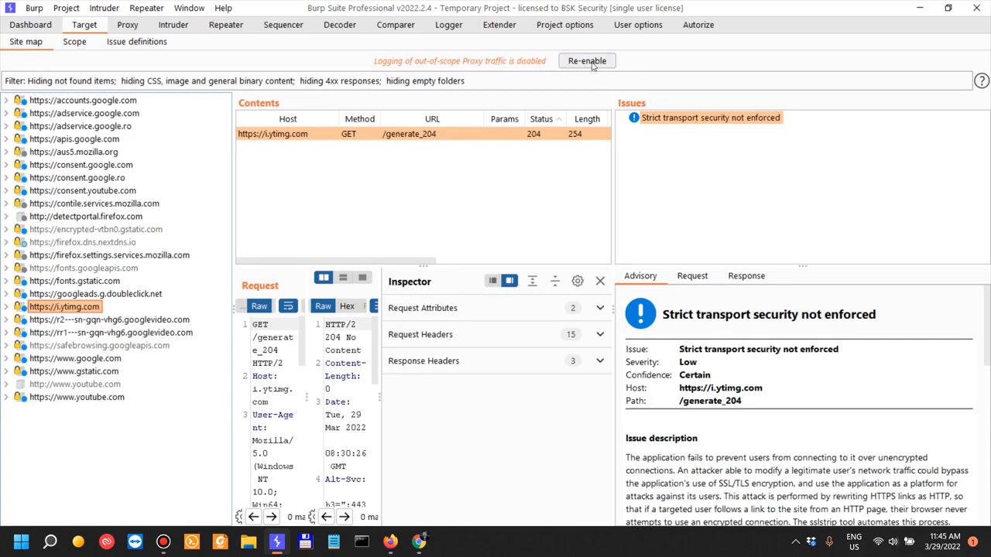
{"action": "left_click", "coordinate": [123, 26]}
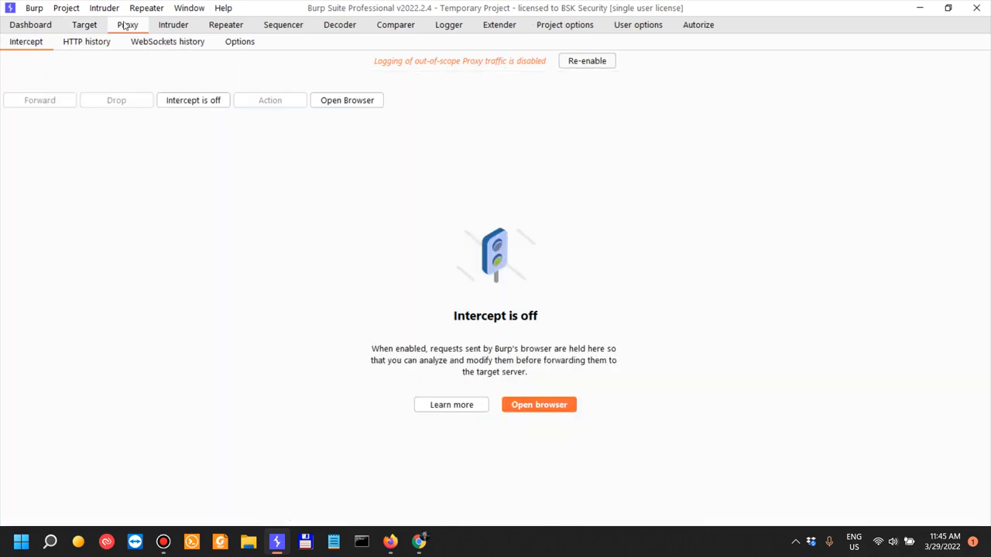
{"action": "left_click", "coordinate": [58, 45]}
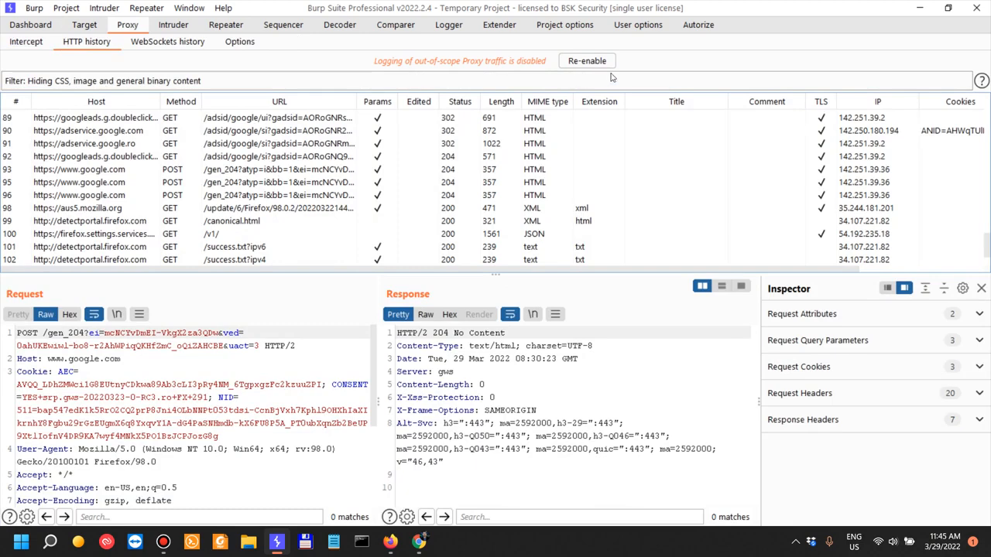
Return to the TryHackMe room in Chrome and read how the Scope sub-tab includes or excludes domains and IPs.
{"action": "key", "text": "alt+Tab"}
{"action": "scroll", "coordinate": [480, 226], "scroll_direction": "down", "scroll_amount": 6}
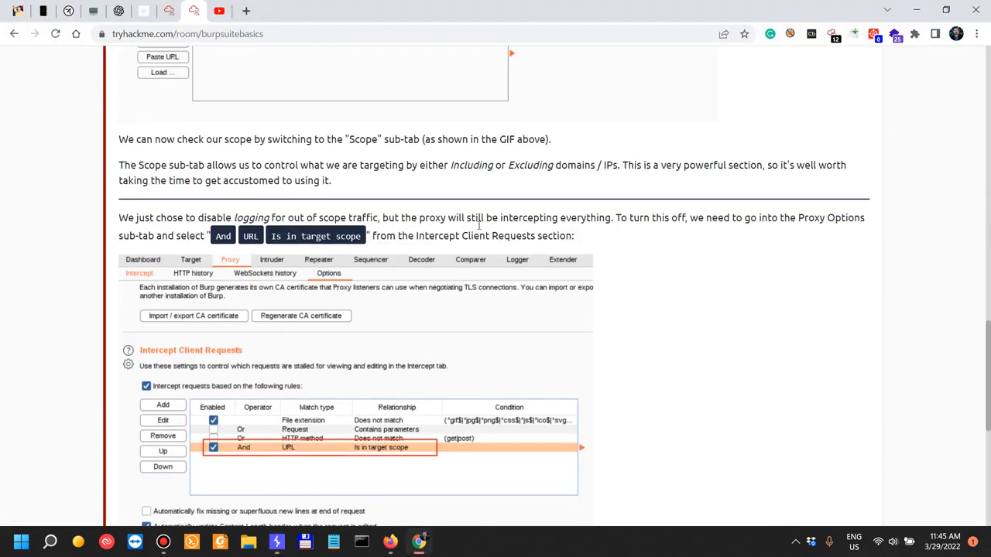
{"action": "left_click_drag", "start_coordinate": [148, 140], "coordinate": [470, 139]}
{"action": "scroll", "coordinate": [664, 380], "scroll_direction": "up", "scroll_amount": 3}
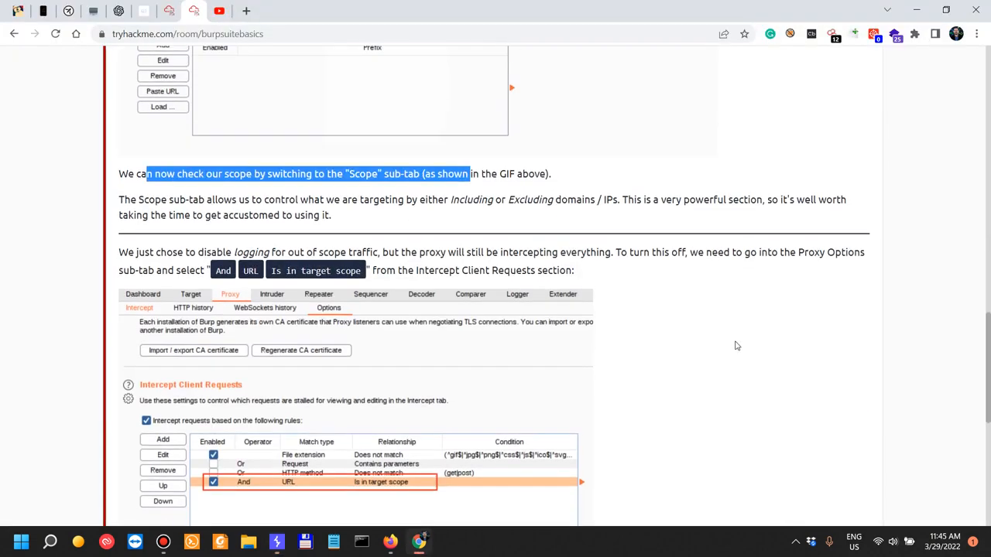
{"action": "left_click_drag", "start_coordinate": [123, 423], "coordinate": [309, 423]}
{"action": "left_click_drag", "start_coordinate": [438, 423], "coordinate": [555, 423]}
{"action": "scroll", "coordinate": [534, 422], "scroll_direction": "up", "scroll_amount": 3}
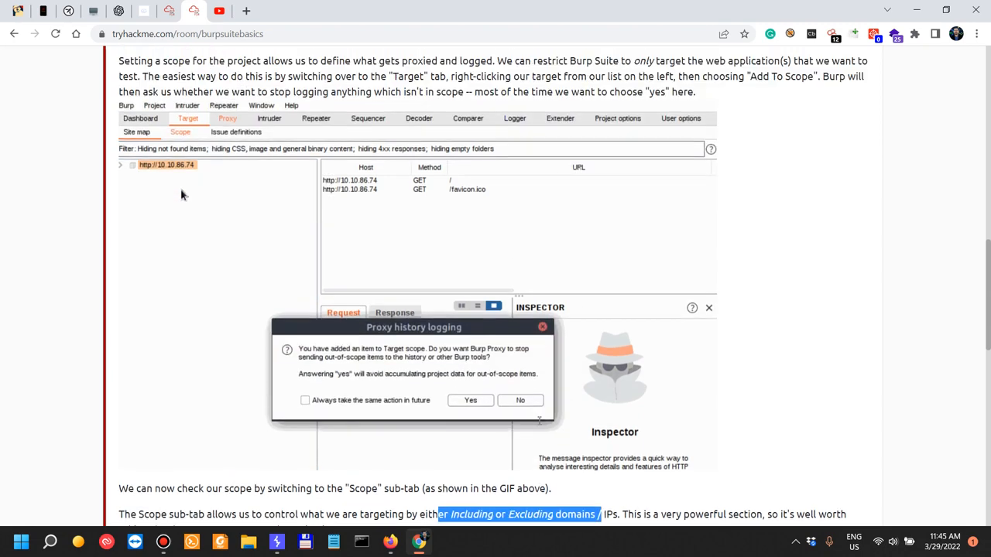
Switch to Burp Suite and enable advanced scope control in the Target scope settings.
{"action": "key", "text": "alt+Tab"}
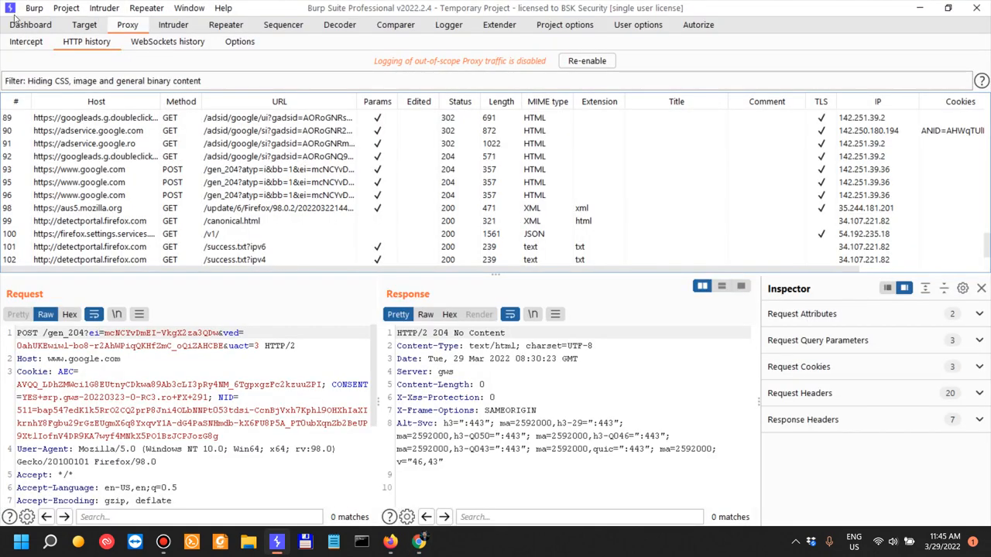
{"action": "left_click", "coordinate": [84, 24]}
{"action": "left_click", "coordinate": [73, 41]}
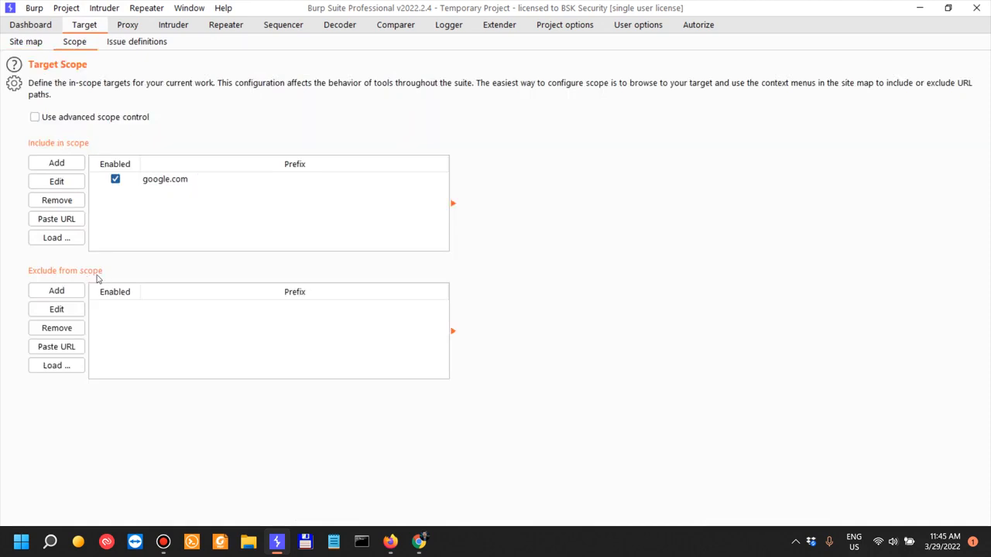
{"action": "left_click", "coordinate": [70, 117]}
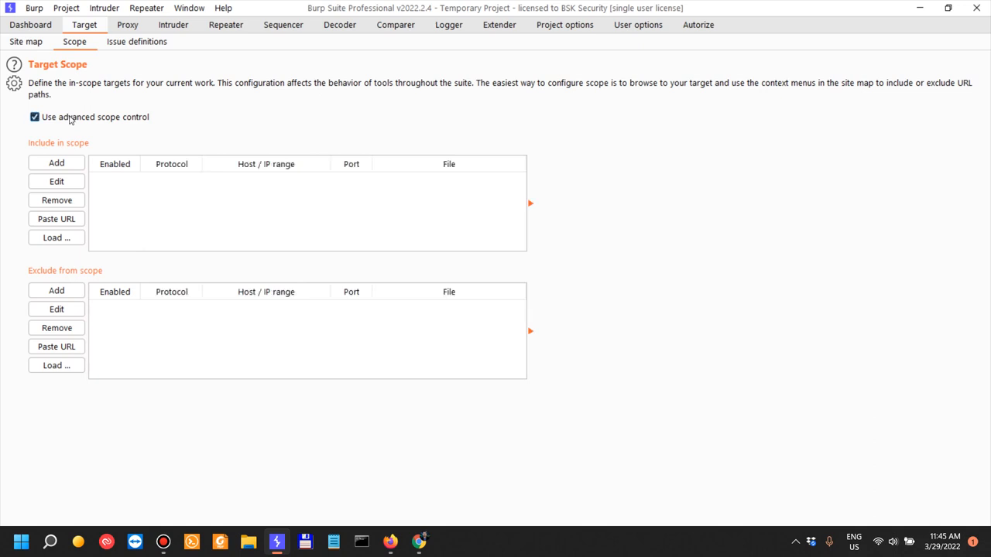
View the form for adding an advanced include rule, turn advanced scope control off, and view the simple in-scope prefix form without adding anything.
{"action": "left_click", "coordinate": [69, 119]}
{"action": "left_click", "coordinate": [69, 117]}
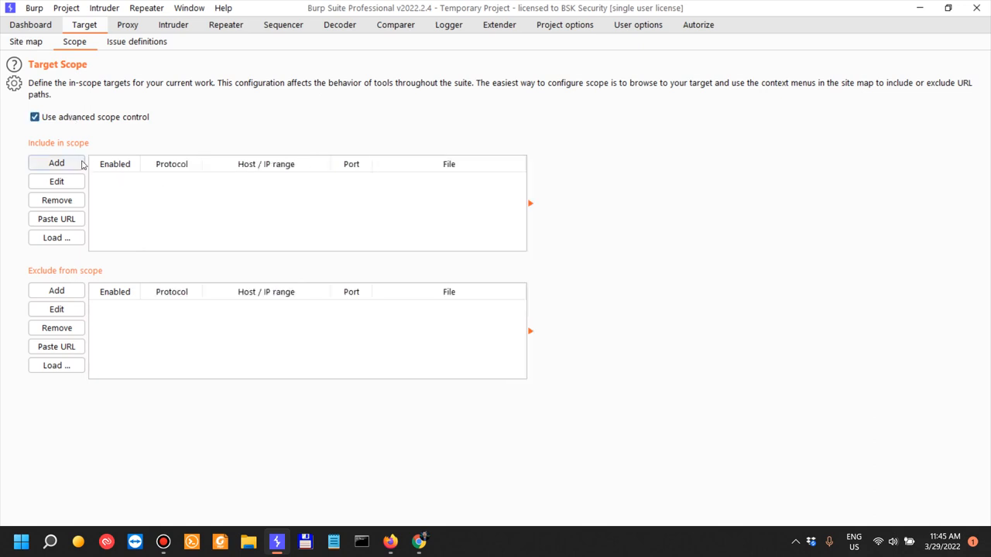
{"action": "left_click", "coordinate": [71, 165]}
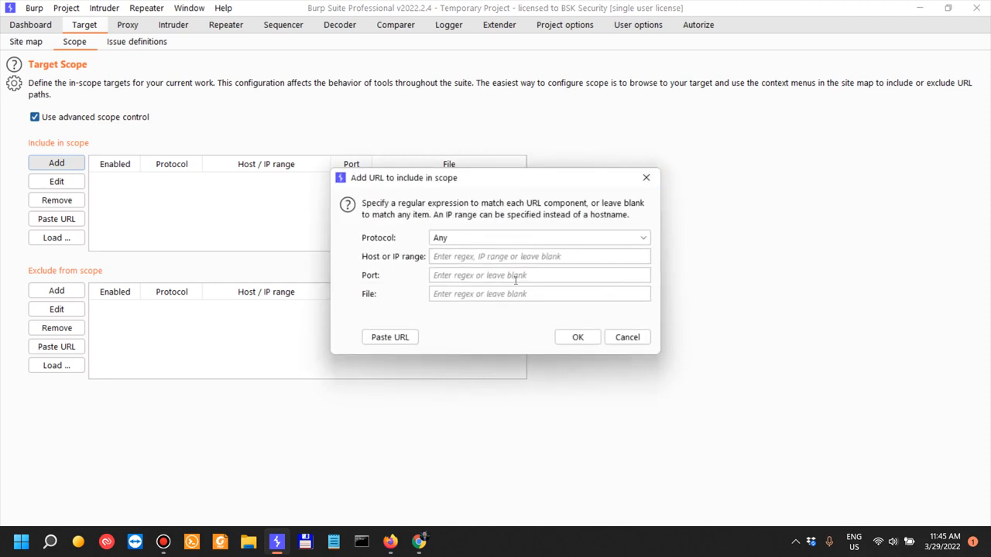
{"action": "left_click", "coordinate": [645, 177]}
{"action": "left_click", "coordinate": [137, 119]}
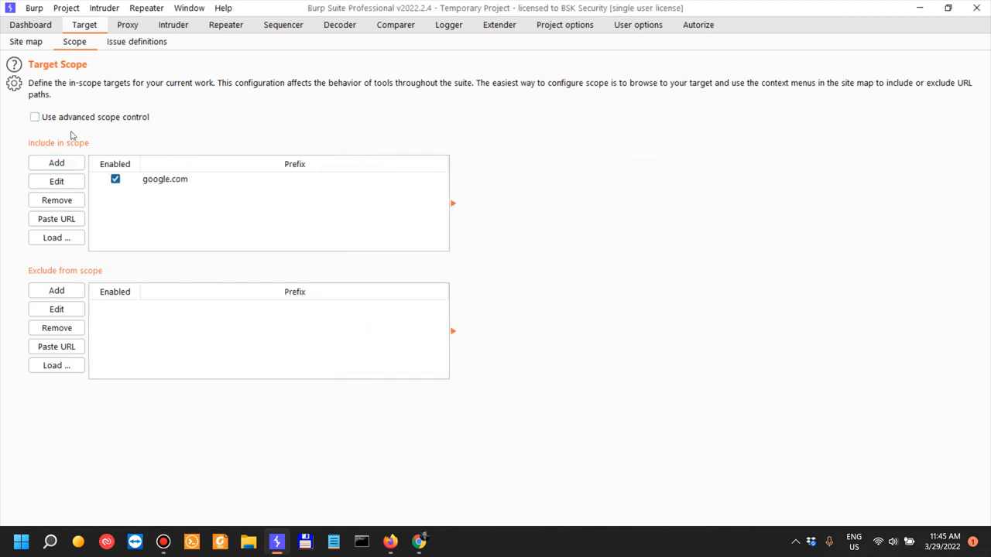
{"action": "left_click", "coordinate": [53, 165]}
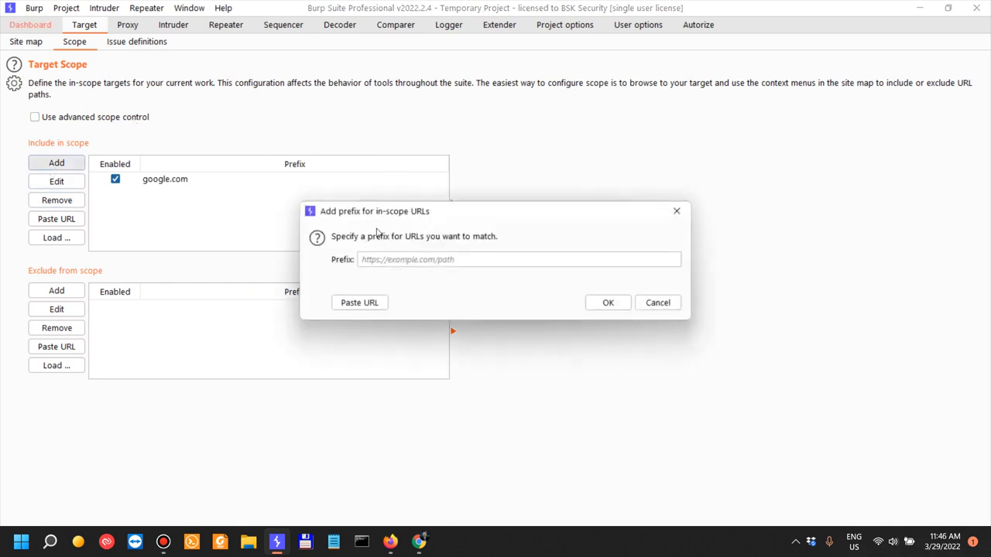
{"action": "left_click", "coordinate": [676, 211]}
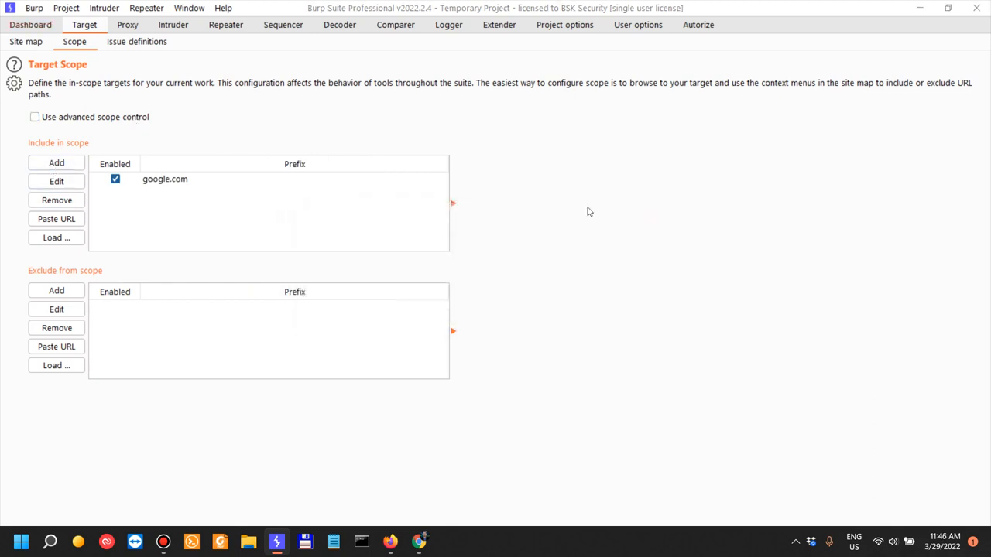
Return to the TryHackMe room in Chrome and read how to stop the proxy from intercepting out-of-scope traffic.
{"action": "key", "text": "alt+Tab"}
{"action": "scroll", "coordinate": [348, 208], "scroll_direction": "down", "scroll_amount": 15}
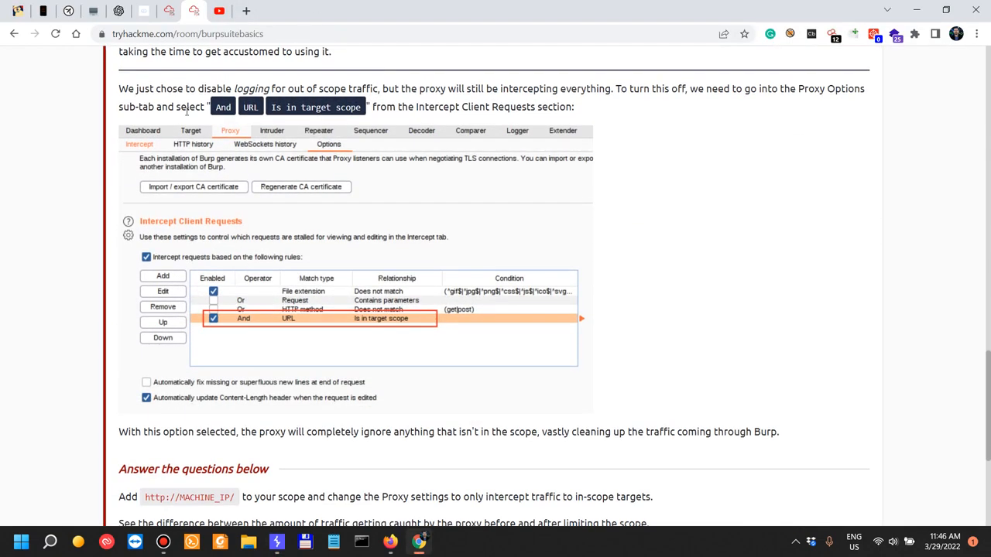
{"action": "left_click_drag", "start_coordinate": [163, 90], "coordinate": [308, 87]}
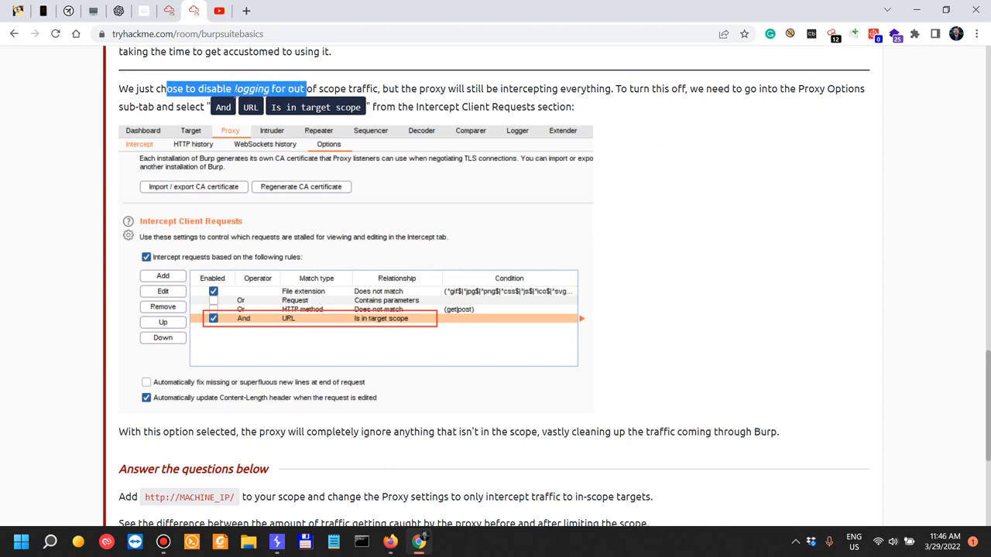
{"action": "left_click", "coordinate": [317, 91]}
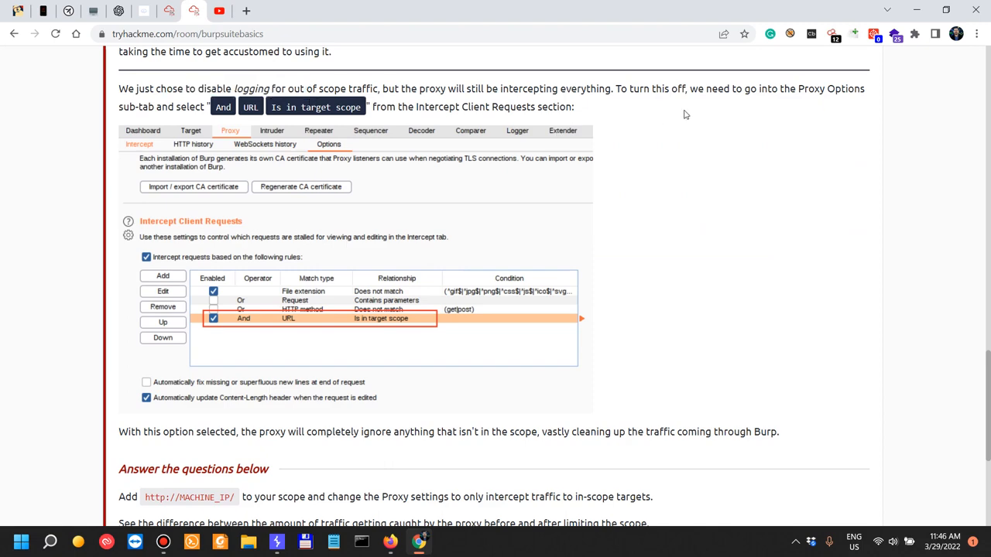
{"action": "scroll", "coordinate": [692, 103], "scroll_direction": "down", "scroll_amount": 1}
{"action": "scroll", "coordinate": [695, 106], "scroll_direction": "up", "scroll_amount": 1}
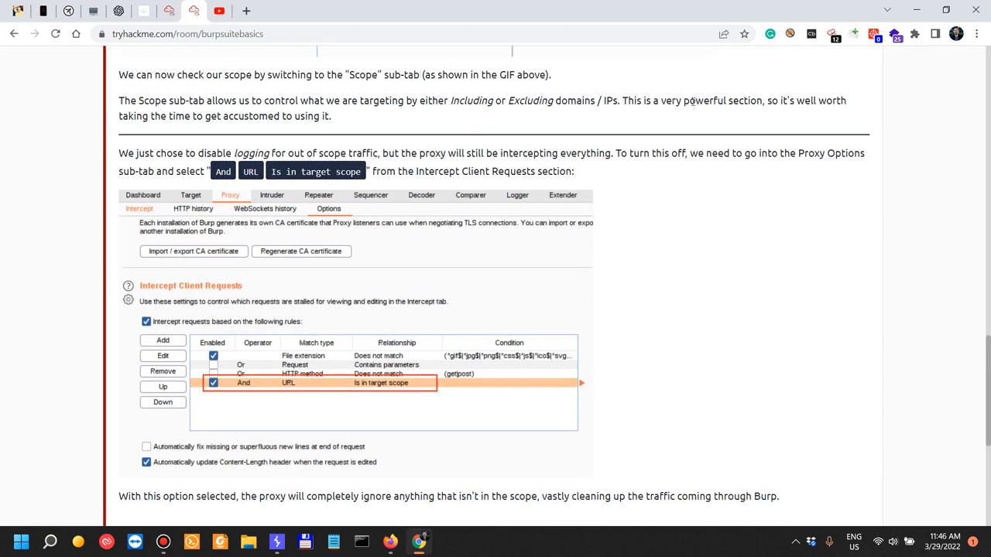
{"action": "left_click_drag", "start_coordinate": [641, 152], "coordinate": [860, 152]}
{"action": "left_click_drag", "start_coordinate": [158, 173], "coordinate": [575, 175]}
{"action": "scroll", "coordinate": [731, 236], "scroll_direction": "down", "scroll_amount": 1}
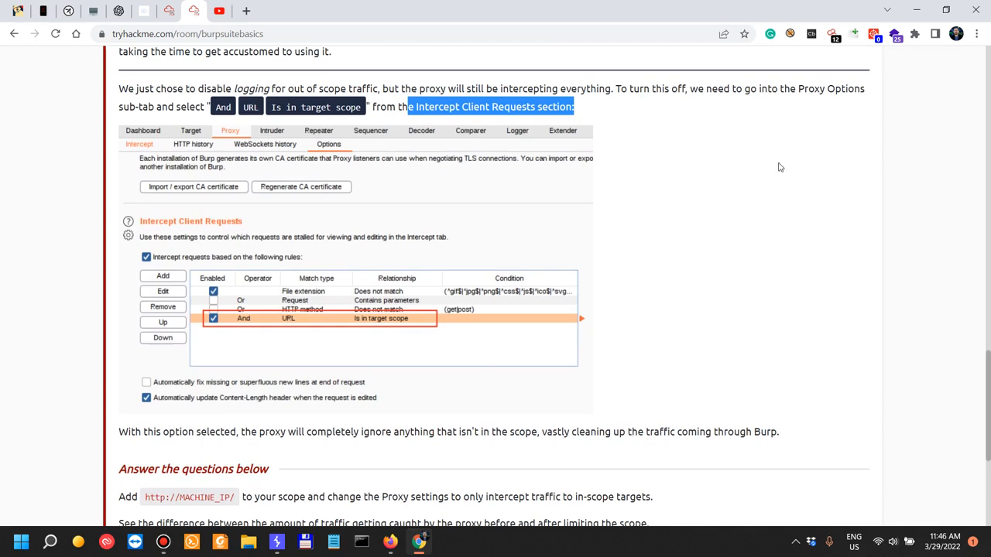
{"action": "scroll", "coordinate": [707, 252], "scroll_direction": "down", "scroll_amount": 1}
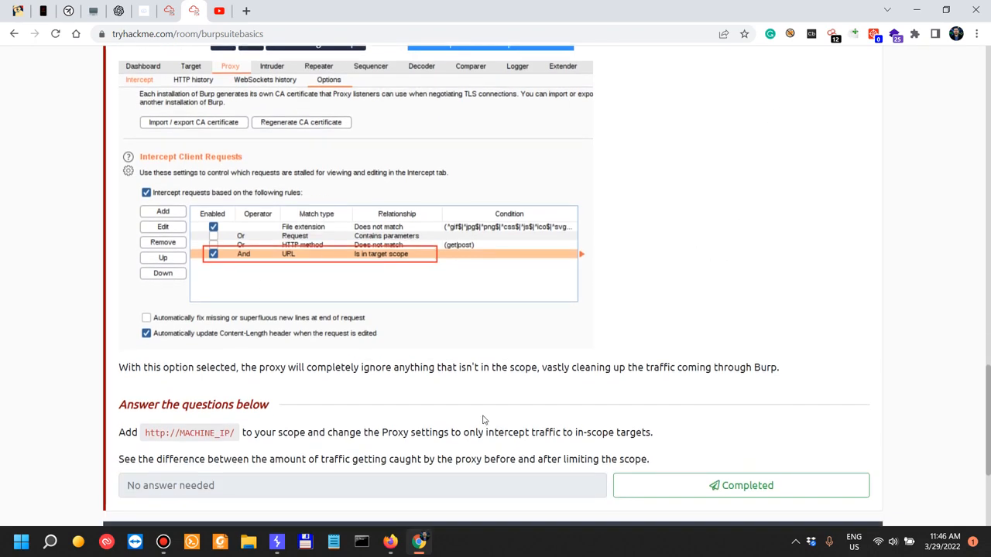
{"action": "scroll", "coordinate": [173, 243], "scroll_direction": "up", "scroll_amount": 2}
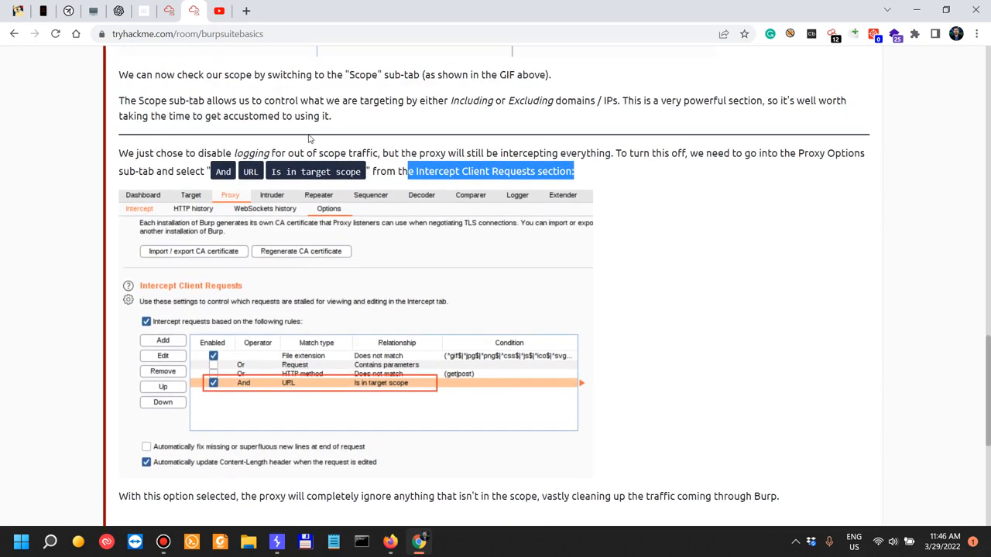
{"action": "double_click", "coordinate": [161, 171]}
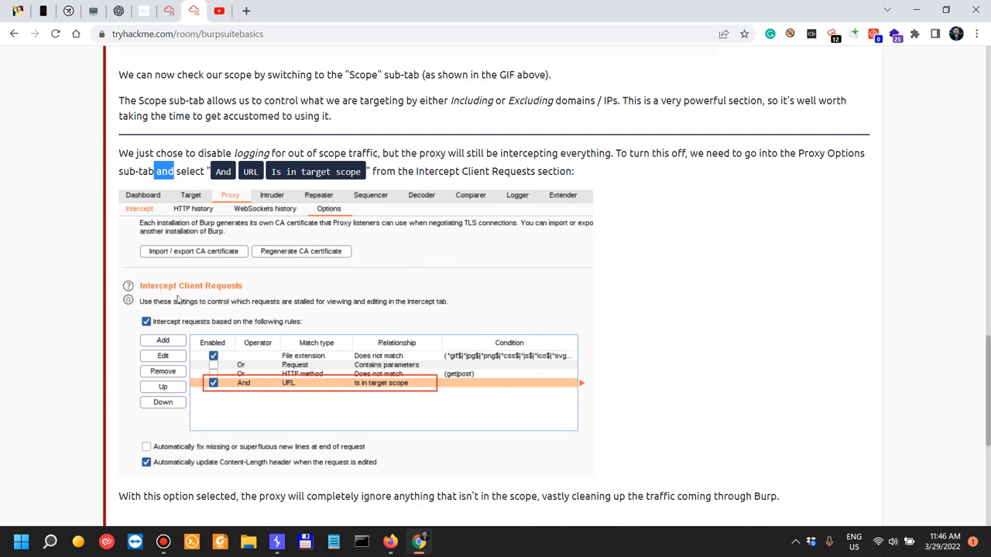
Switch to Burp Suite and try the "And URL Is in target scope" rule in the Proxy's Intercept Client Requests options, turning it on and off again.
{"action": "key", "text": "alt+Tab"}
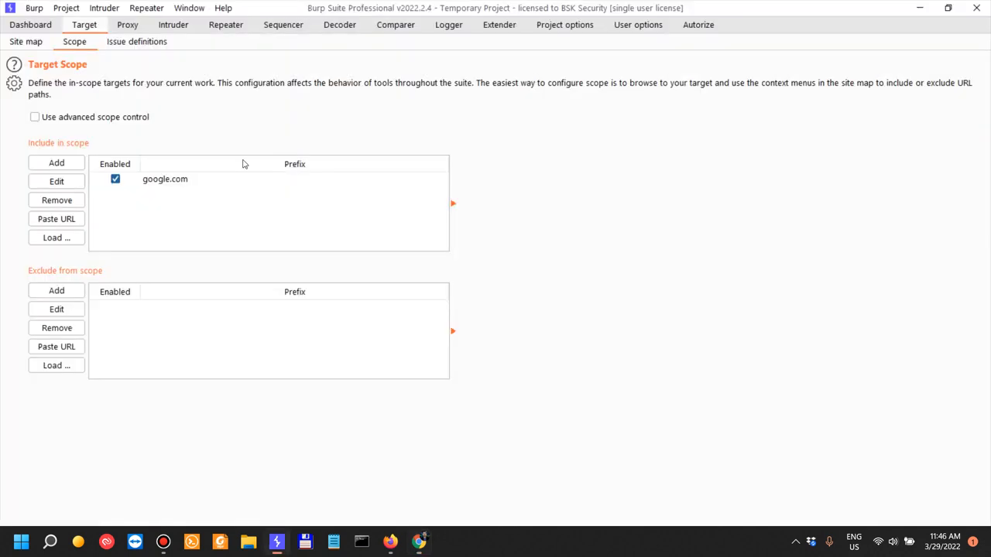
{"action": "left_click", "coordinate": [126, 25]}
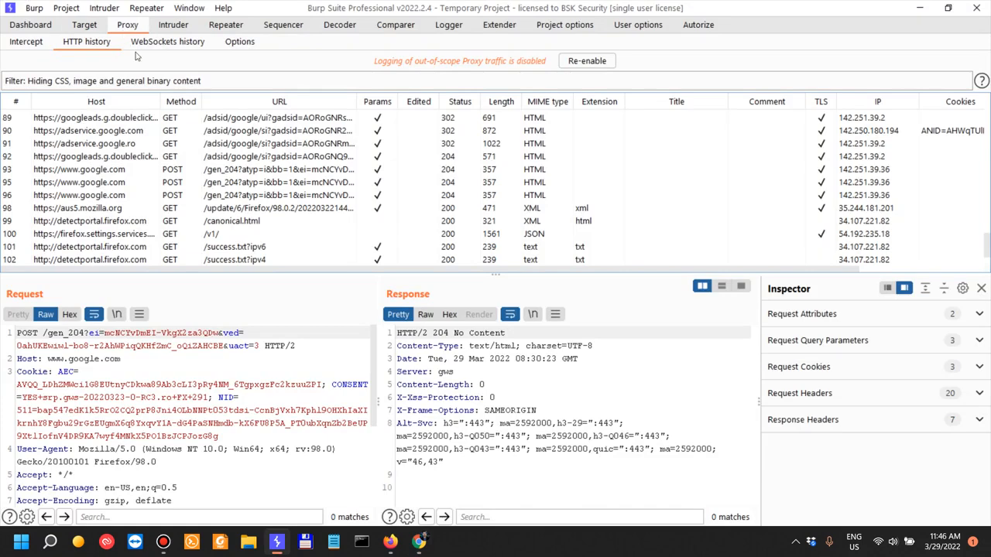
{"action": "left_click", "coordinate": [250, 46]}
{"action": "scroll", "coordinate": [118, 255], "scroll_direction": "down", "scroll_amount": 1}
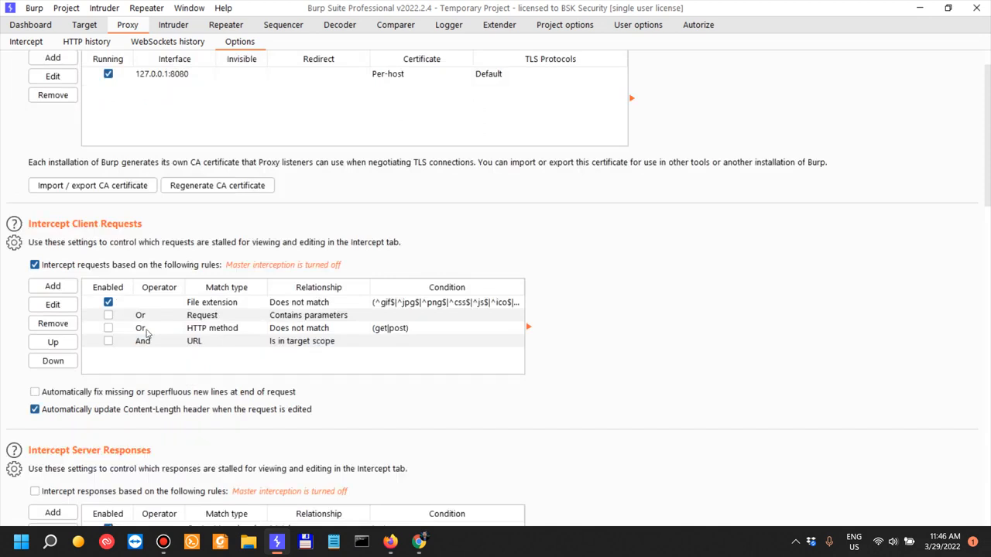
{"action": "left_click", "coordinate": [108, 341]}
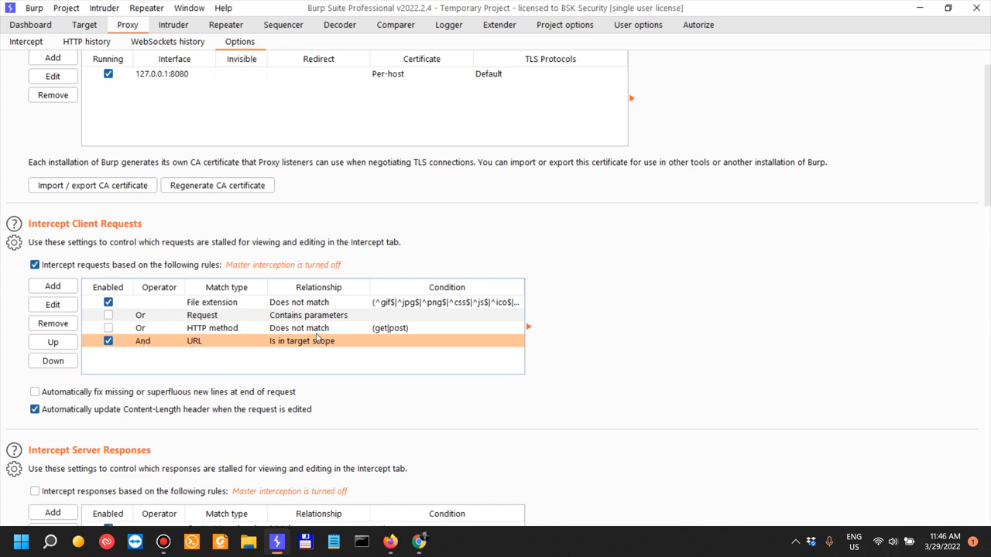
{"action": "left_click", "coordinate": [109, 341]}
Return to the TryHackMe room in Chrome and read what the target scope rule does and the Task 12 question.
{"action": "key", "text": "alt+Tab"}
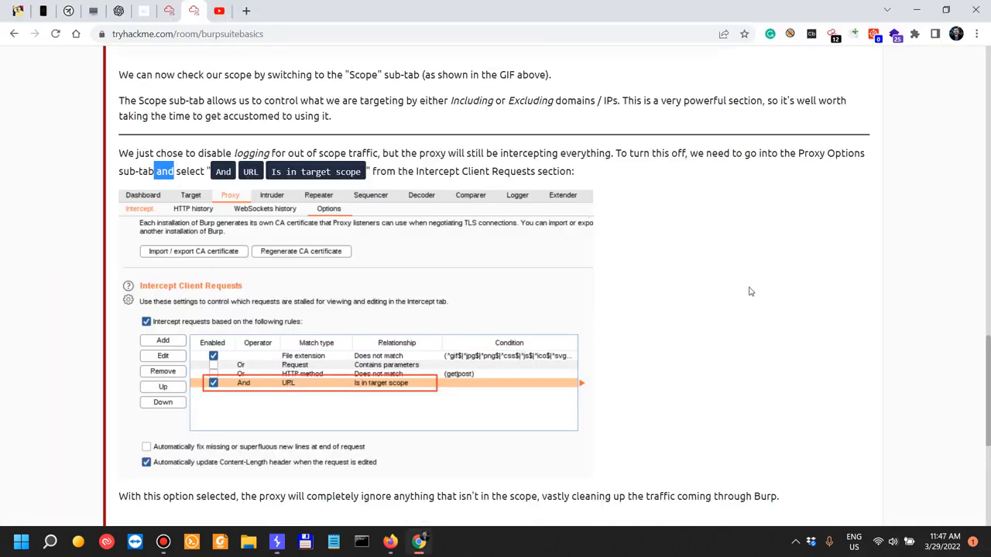
{"action": "scroll", "coordinate": [750, 291], "scroll_direction": "down", "scroll_amount": 1}
{"action": "scroll", "coordinate": [749, 291], "scroll_direction": "down", "scroll_amount": 2}
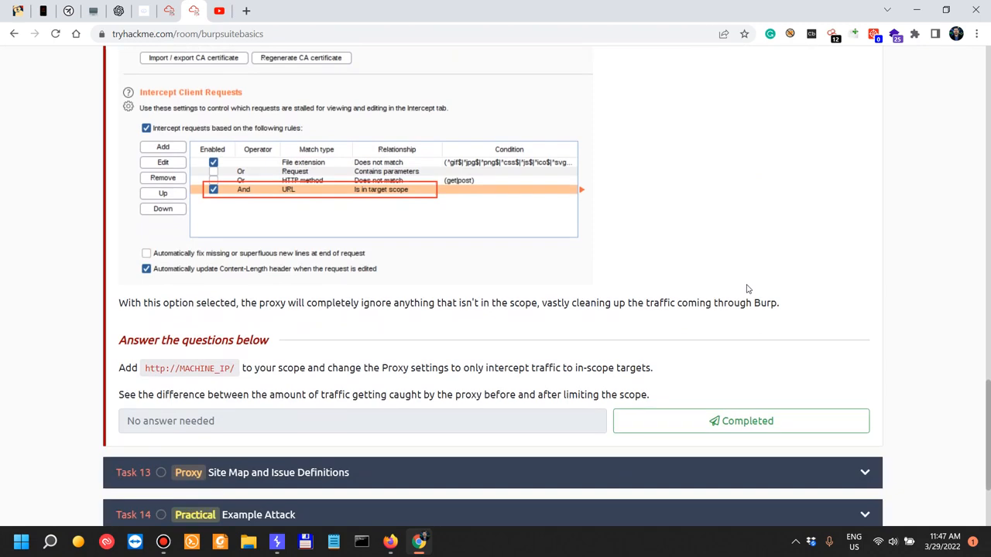
{"action": "scroll", "coordinate": [728, 284], "scroll_direction": "up", "scroll_amount": 1}
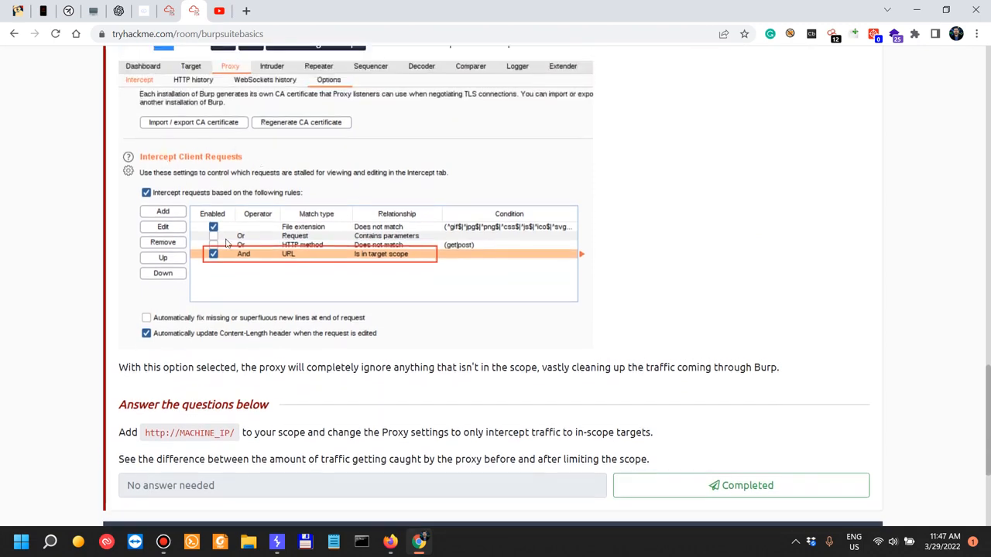
{"action": "key", "text": "alt+Tab"}
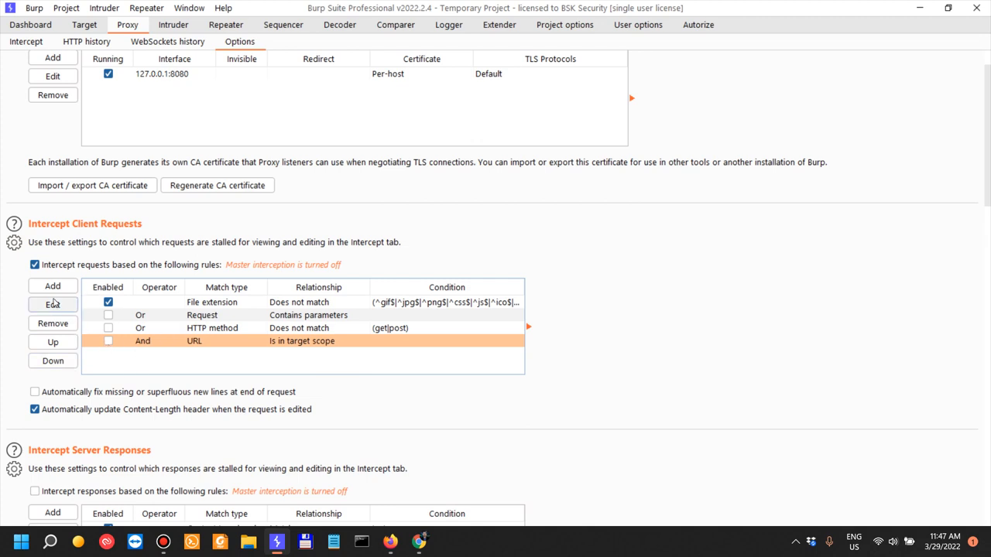
{"action": "left_click", "coordinate": [53, 287]}
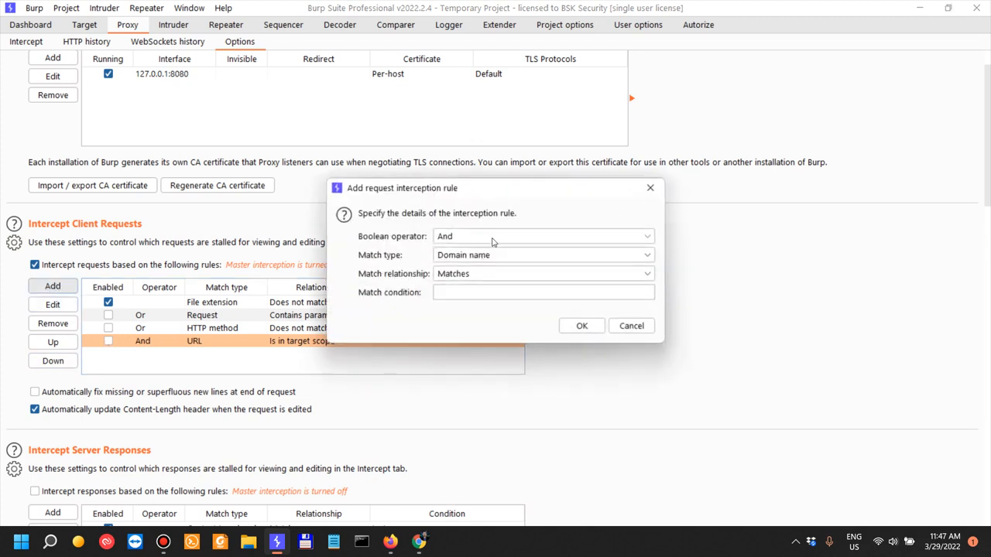
{"action": "left_click", "coordinate": [478, 262]}
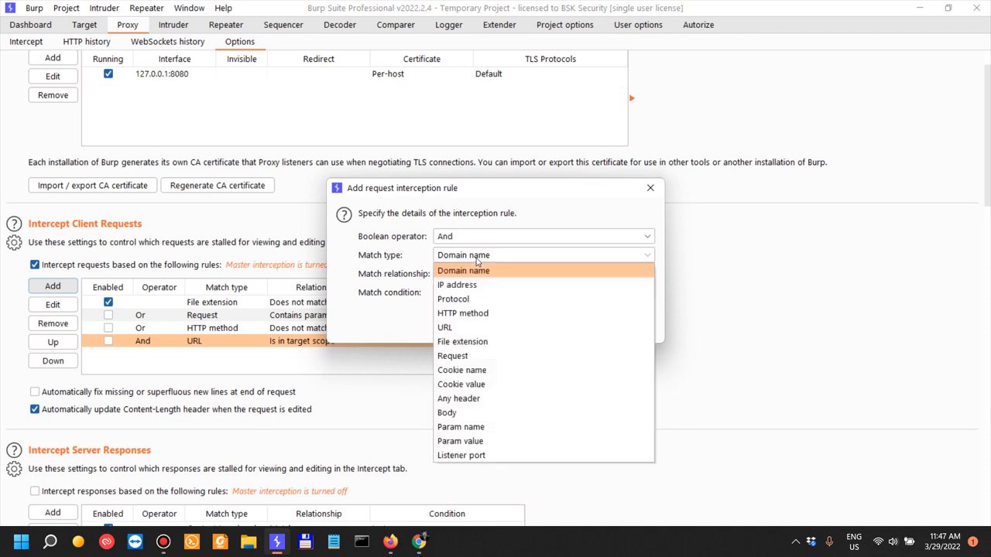
{"action": "left_click", "coordinate": [478, 263]}
{"action": "left_click", "coordinate": [468, 273]}
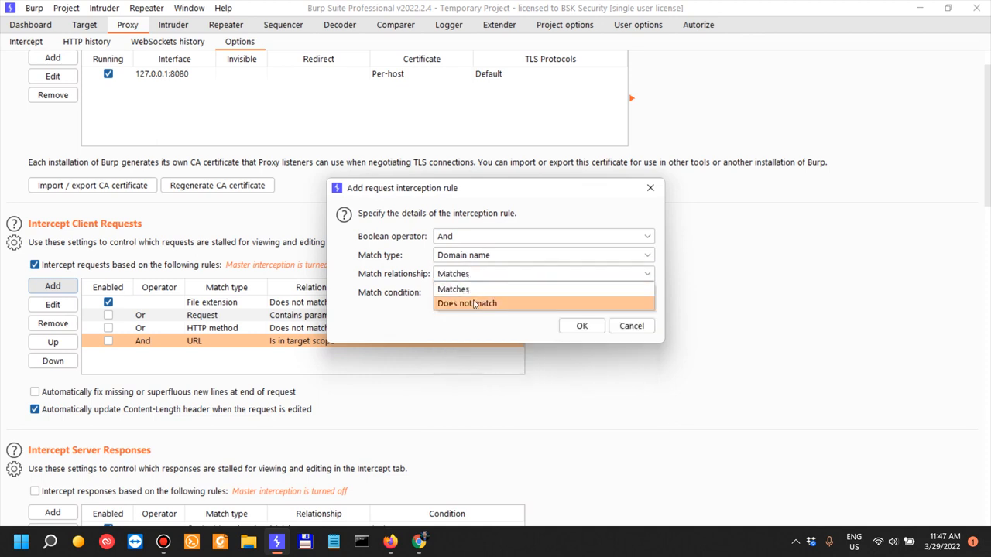
{"action": "left_click", "coordinate": [476, 304]}
{"action": "left_click", "coordinate": [468, 293]}
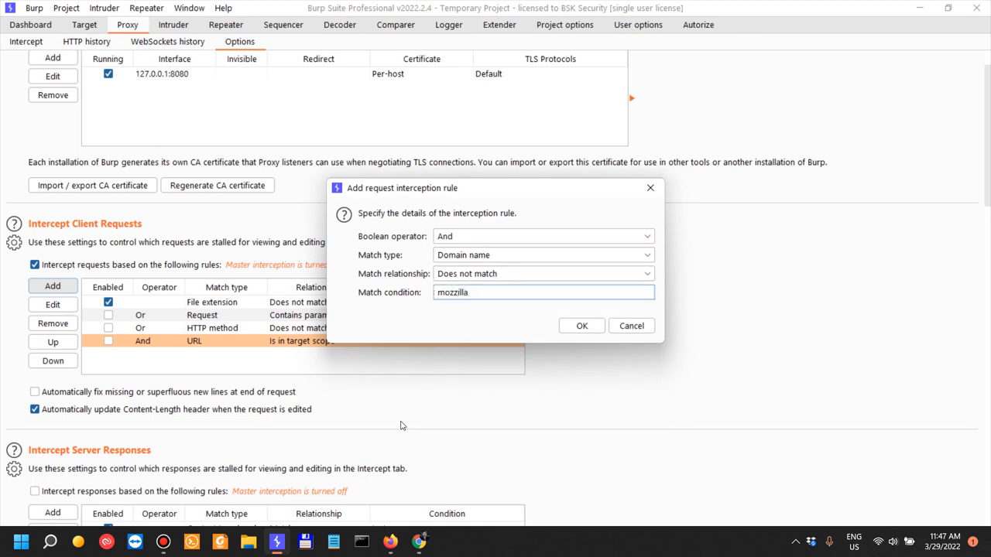
{"action": "left_click", "coordinate": [390, 541]}
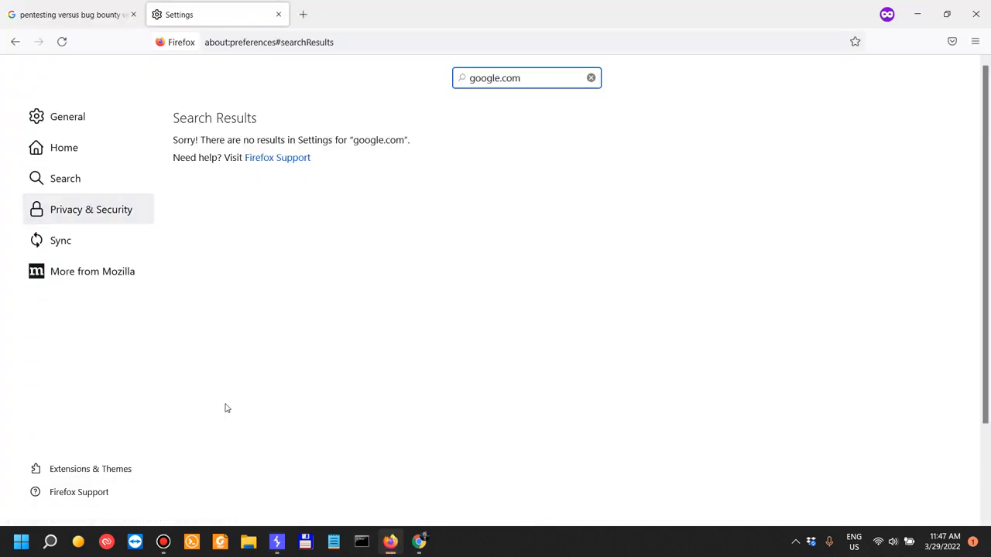
{"action": "left_click", "coordinate": [391, 541]}
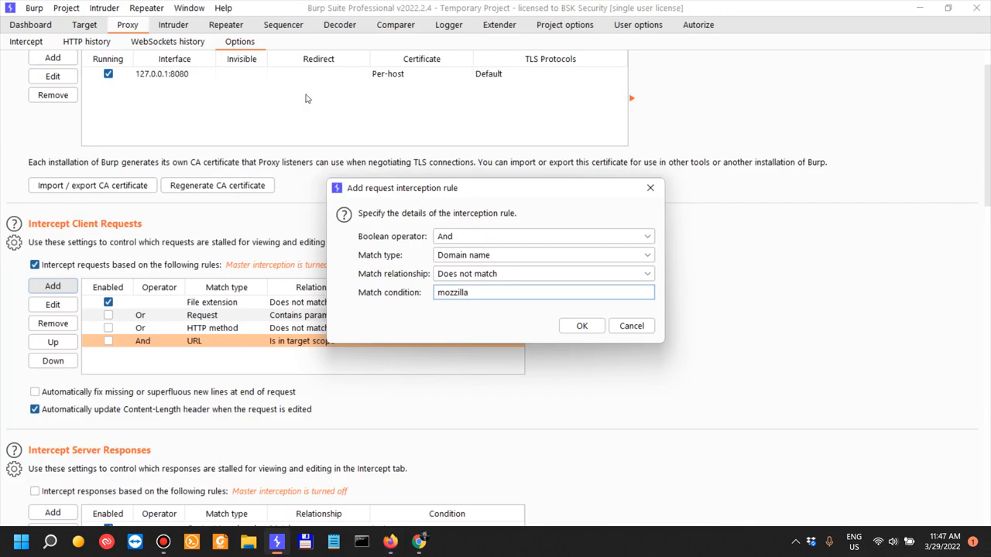
{"action": "left_click", "coordinate": [630, 326]}
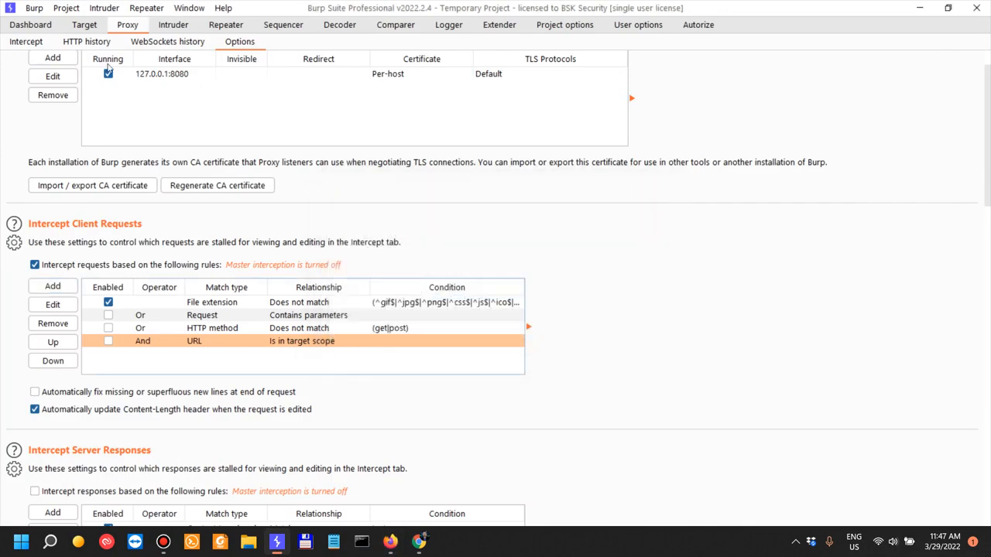
Start a new client request interception rule with operator And, match type Domain name and relationship Does not match.
{"action": "left_click", "coordinate": [86, 42]}
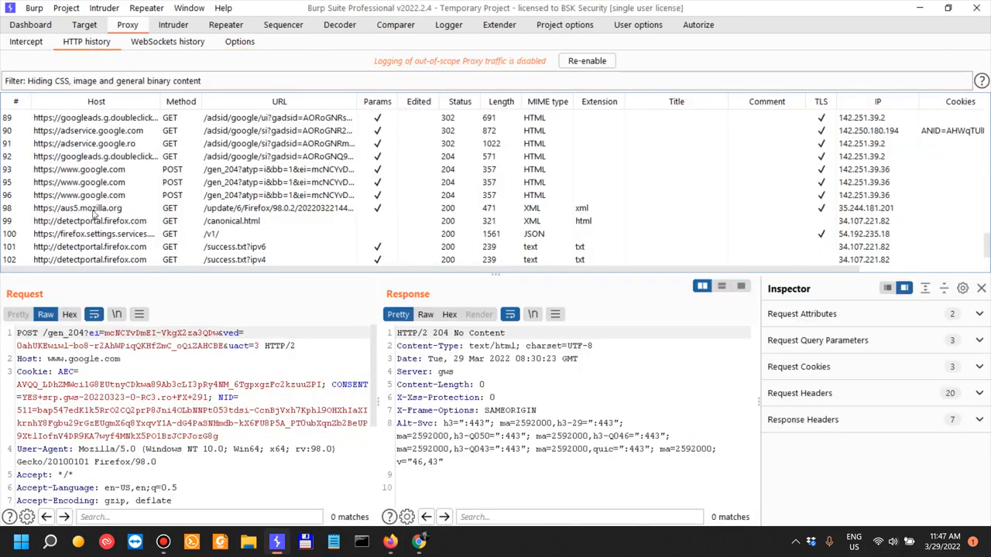
{"action": "left_click", "coordinate": [237, 45]}
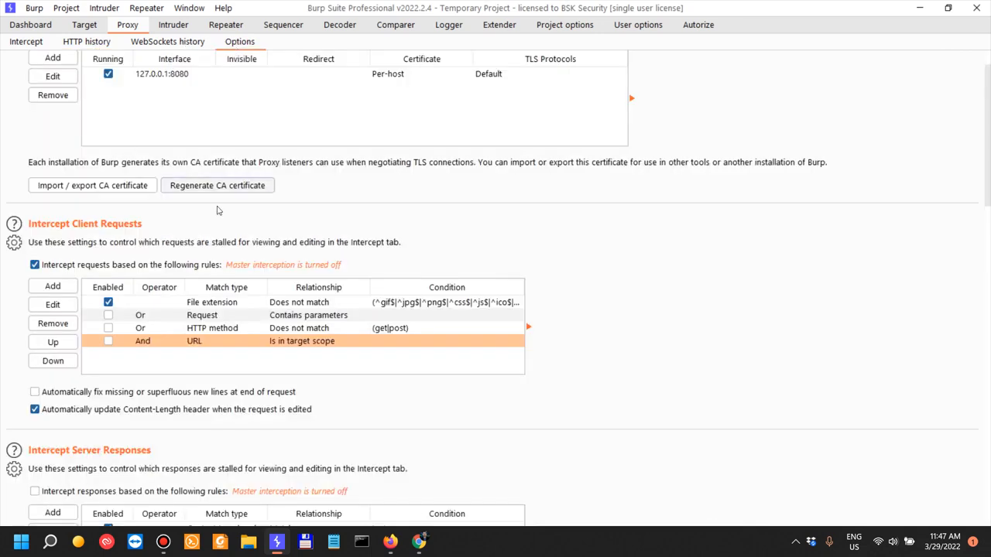
{"action": "left_click", "coordinate": [53, 286]}
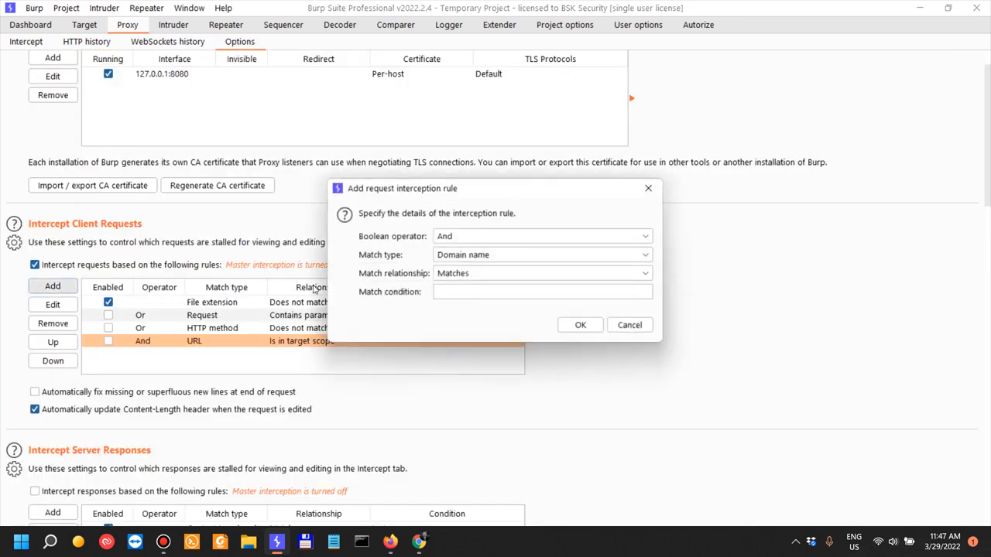
{"action": "left_click", "coordinate": [488, 240]}
{"action": "left_click", "coordinate": [484, 252]}
{"action": "left_click", "coordinate": [483, 256]}
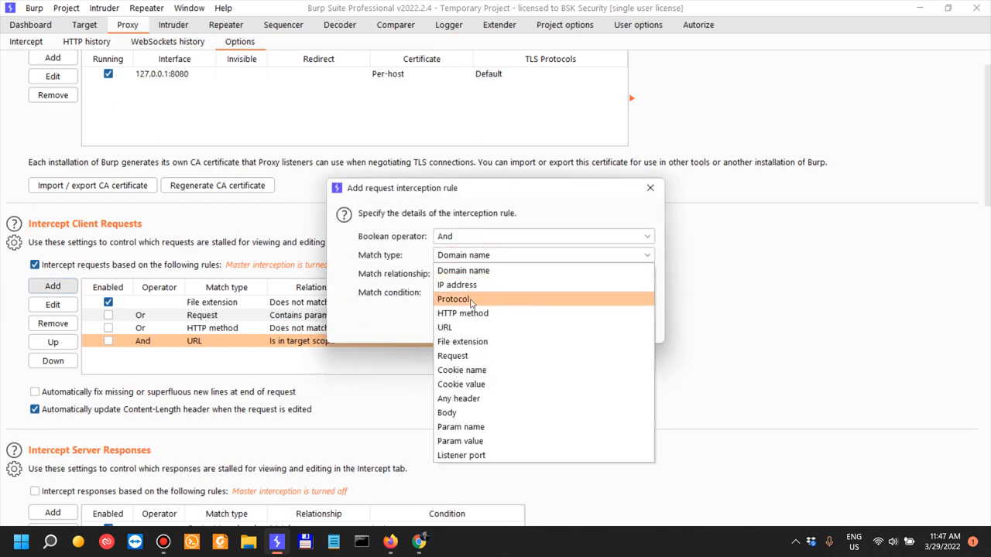
{"action": "left_click", "coordinate": [464, 328]}
{"action": "left_click", "coordinate": [465, 279]}
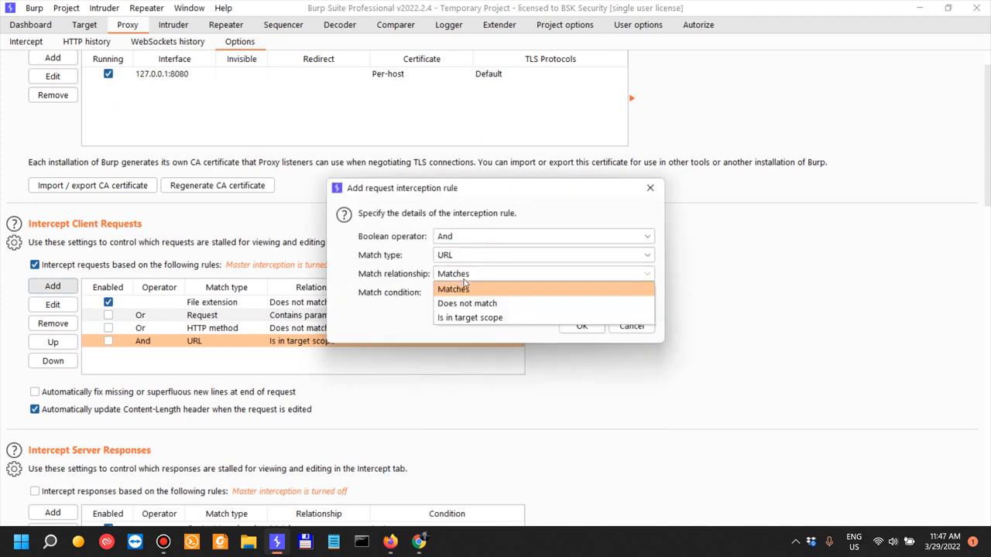
{"action": "left_click", "coordinate": [458, 259]}
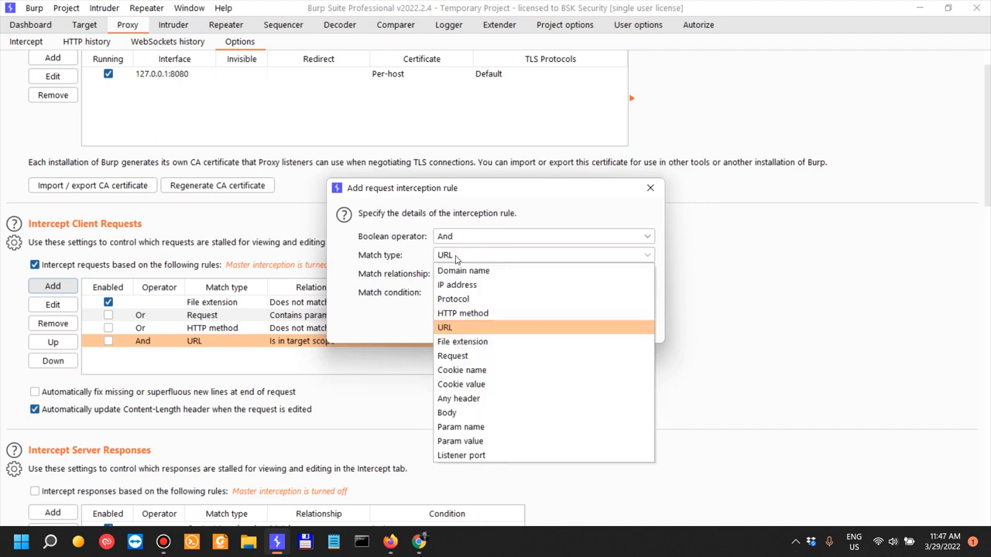
{"action": "left_click", "coordinate": [464, 270]}
{"action": "left_click", "coordinate": [453, 276]}
{"action": "left_click", "coordinate": [459, 304]}
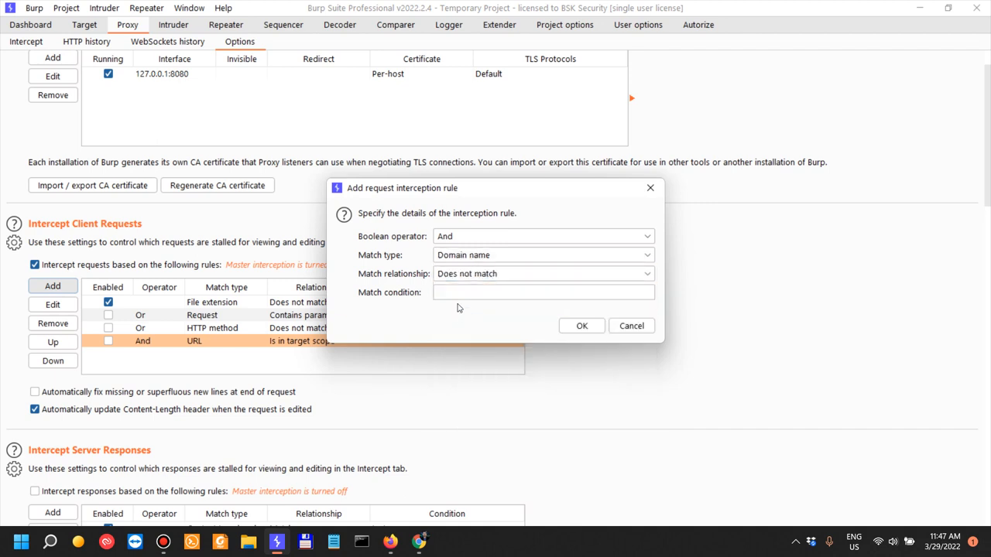
Set the interception rule's match condition to mozilla.com, keeping And and Domain name, and add the rule.
{"action": "left_click", "coordinate": [476, 257]}
{"action": "left_click", "coordinate": [475, 257]}
{"action": "left_click", "coordinate": [475, 257]}
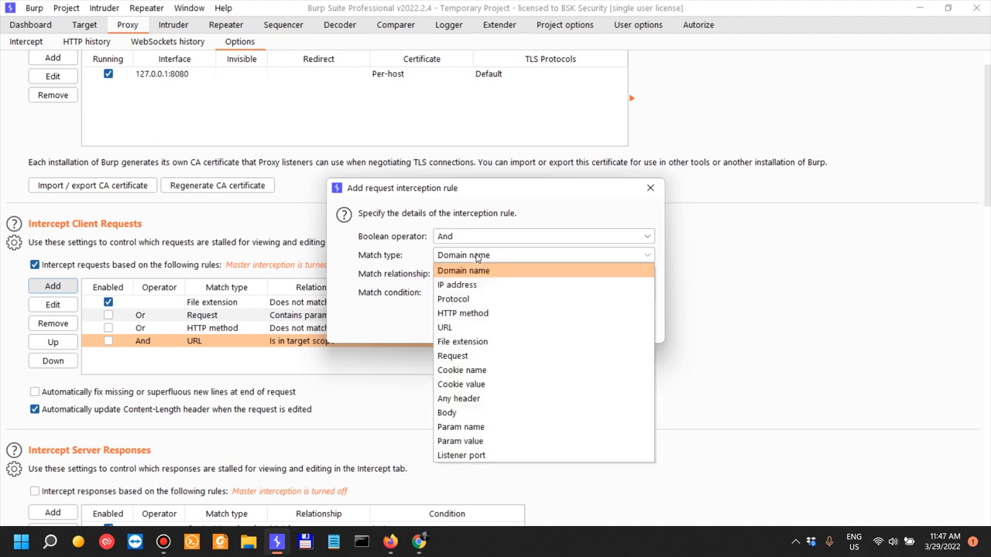
{"action": "left_click", "coordinate": [492, 263]}
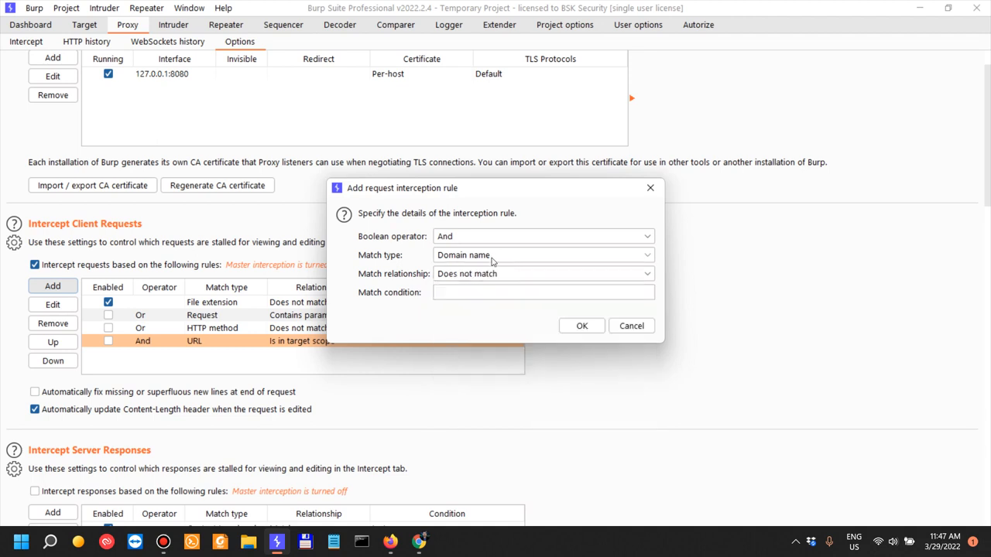
{"action": "left_click", "coordinate": [474, 238]}
{"action": "left_click", "coordinate": [474, 238]}
{"action": "left_click", "coordinate": [473, 240]}
{"action": "left_click", "coordinate": [473, 240]}
{"action": "left_click", "coordinate": [457, 293]}
{"action": "type", "text": "mozilla.com"}
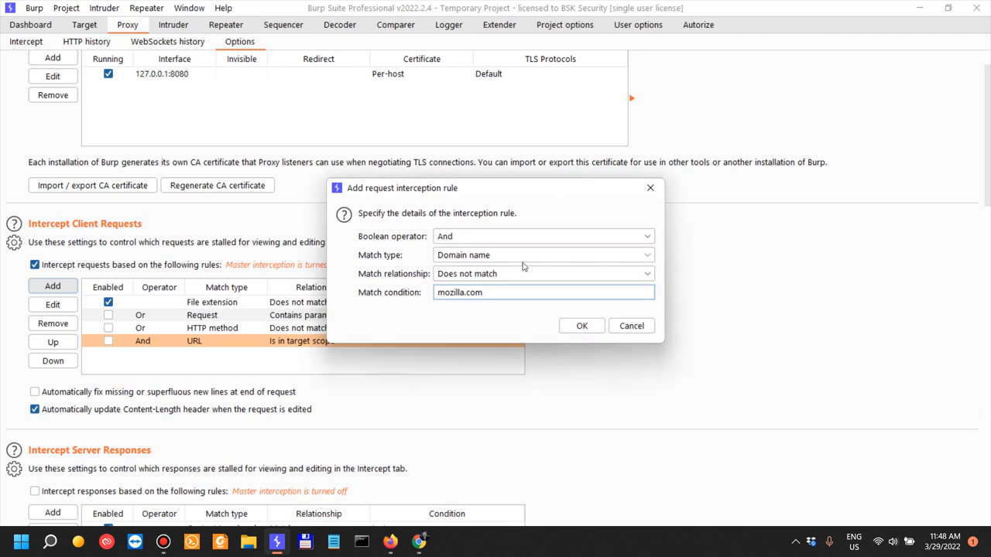
{"action": "left_click", "coordinate": [582, 326]}
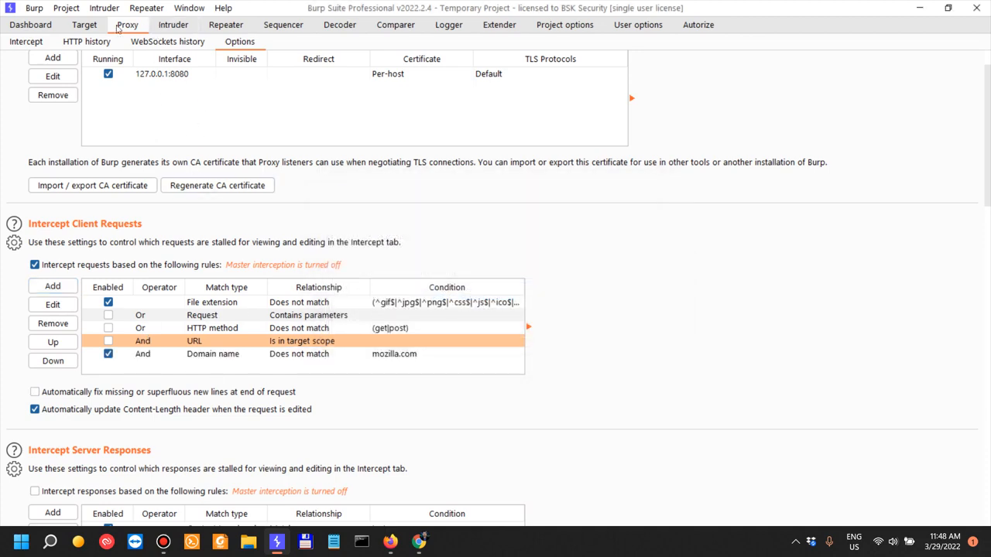
Delete all items from the Proxy's HTTP history.
{"action": "left_click", "coordinate": [89, 42]}
{"action": "left_click", "coordinate": [142, 159]}
{"action": "key", "text": "ctrl+a"}
{"action": "right_click", "coordinate": [100, 184]}
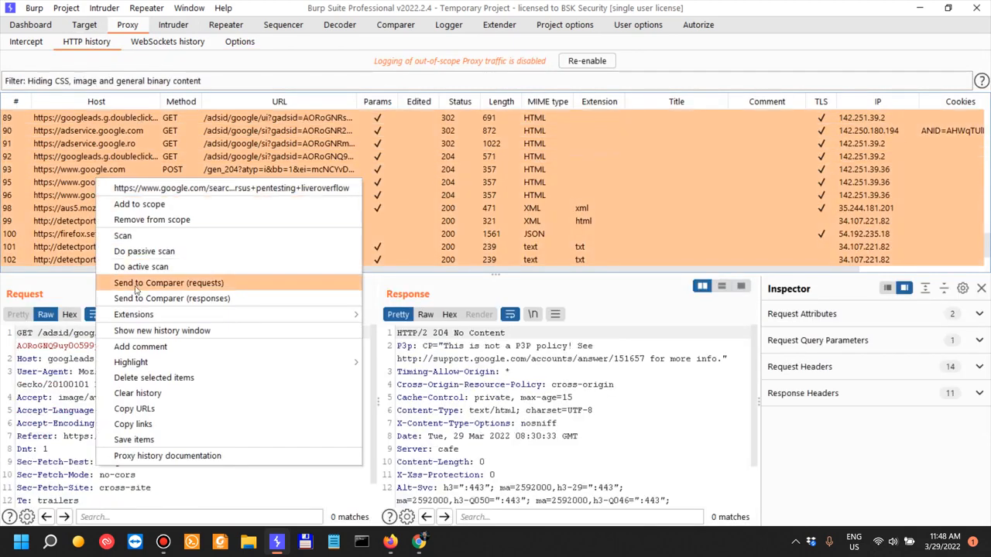
{"action": "left_click", "coordinate": [170, 377]}
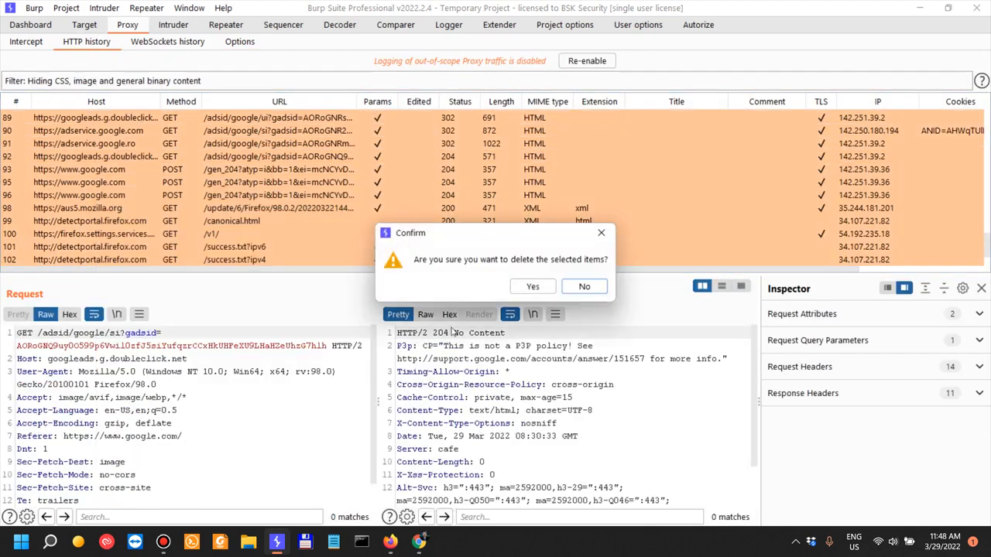
{"action": "left_click", "coordinate": [533, 289]}
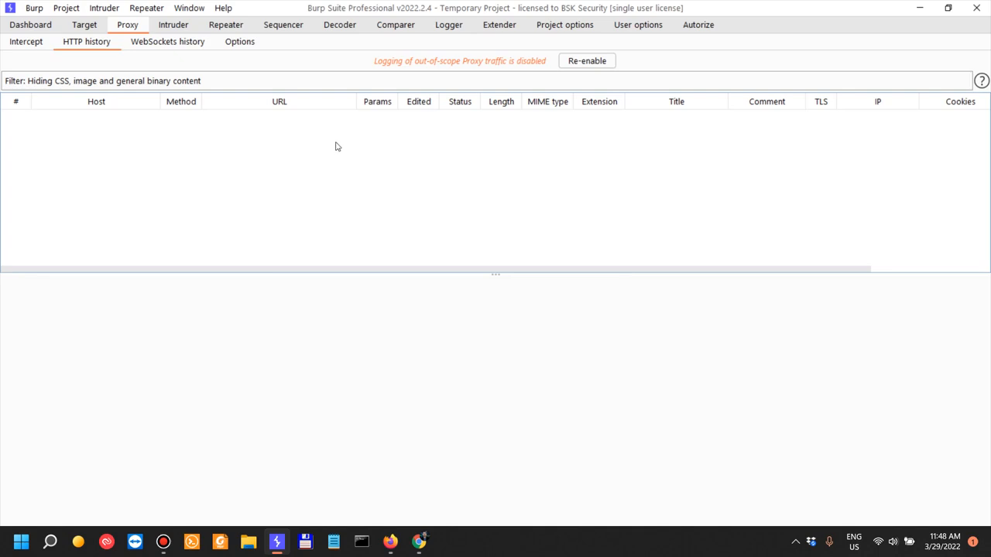
Switch to Firefox and enter mozilla as the start of the web address.
{"action": "key", "text": "alt+Tab"}
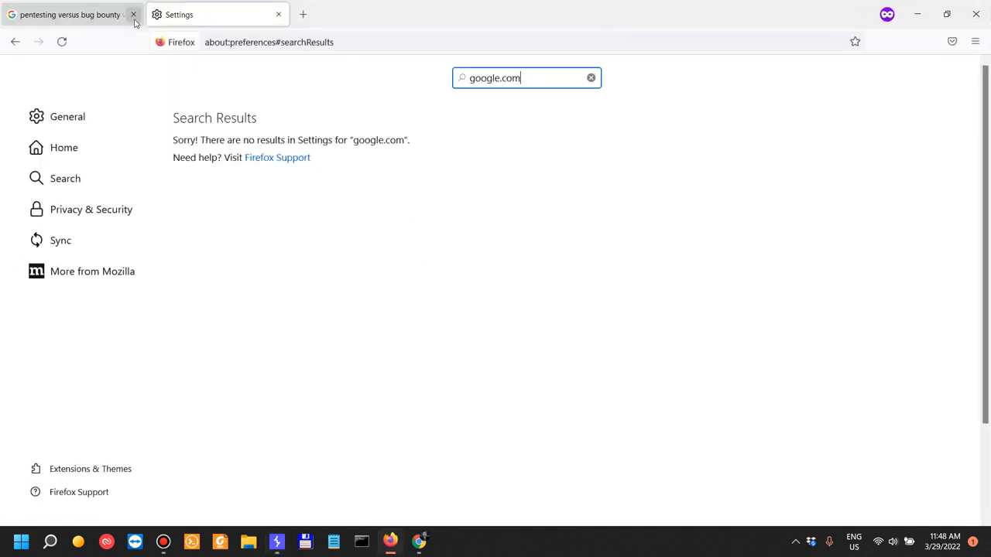
{"action": "left_click", "coordinate": [274, 41]}
{"action": "type", "text": "mozi"}
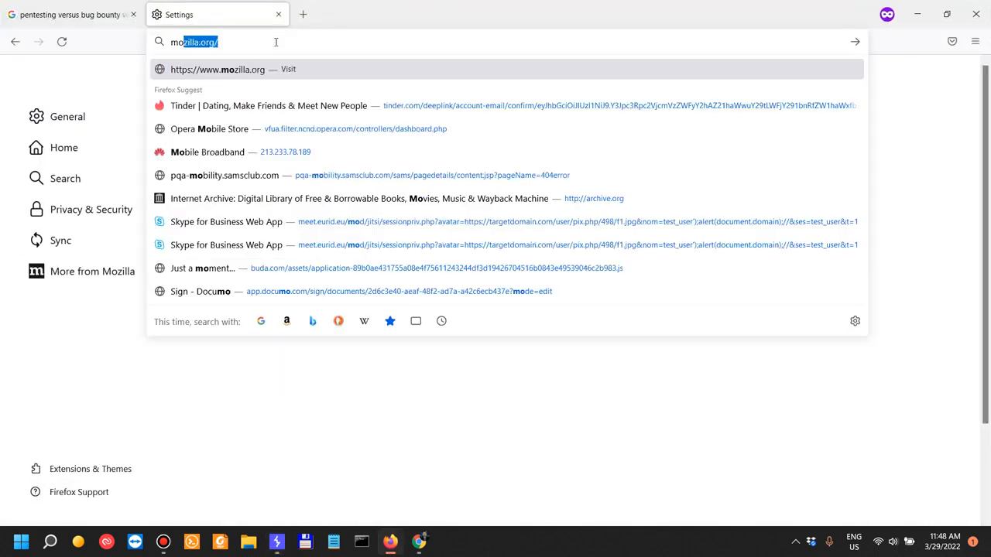
{"action": "type", "text": "lla"}
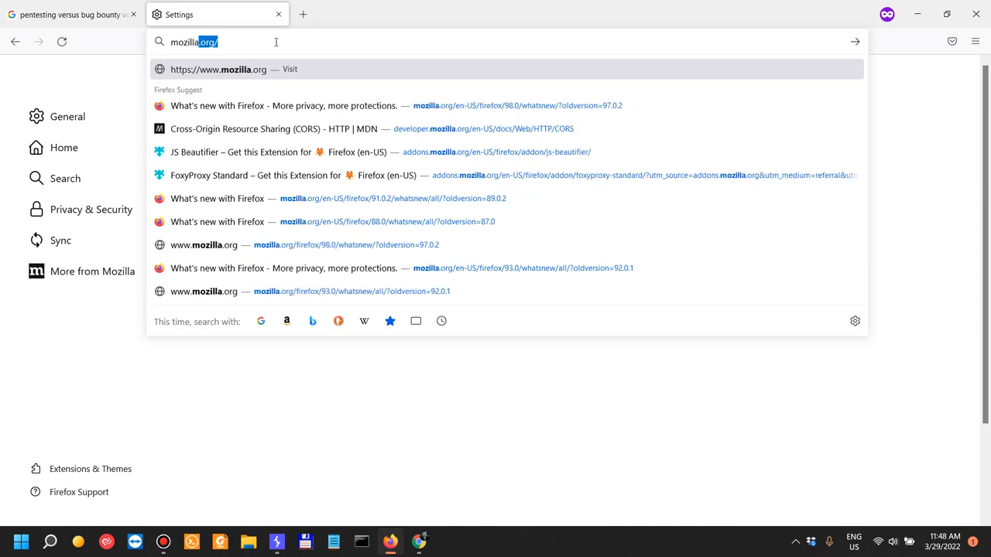
Return to Burp Suite and change the domain name interception rule's match condition to mozilla.org.
{"action": "key", "text": "alt+Tab"}
{"action": "left_click", "coordinate": [249, 45]}
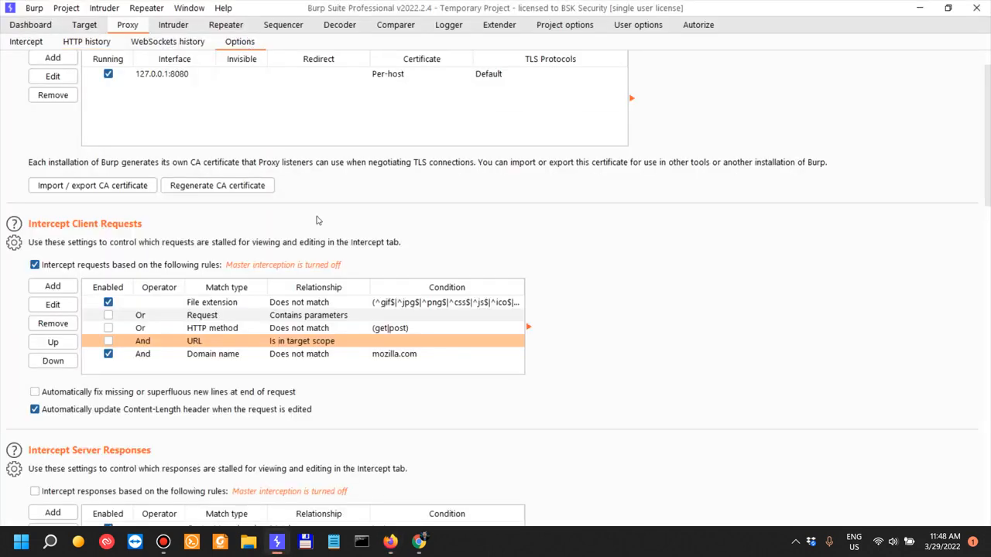
{"action": "left_click", "coordinate": [299, 354]}
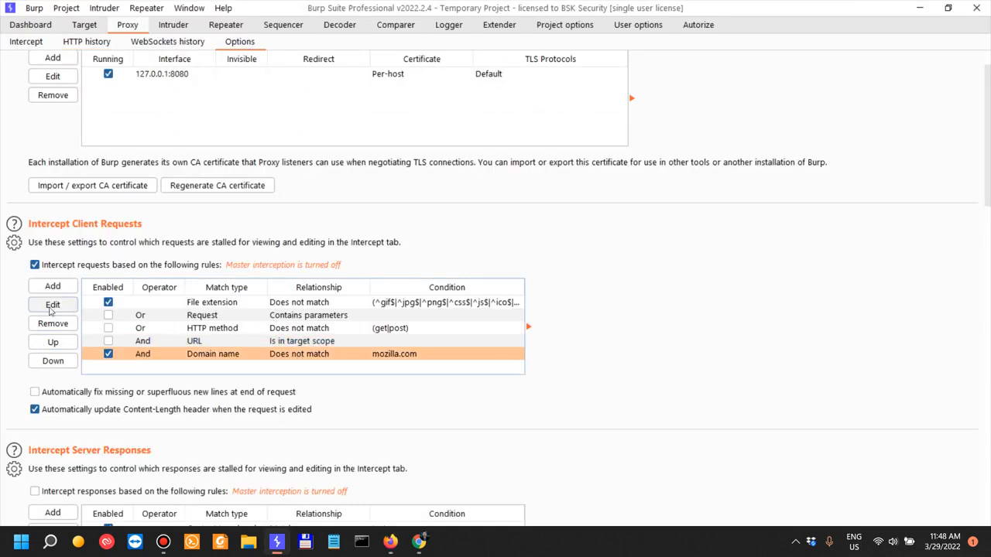
{"action": "left_click", "coordinate": [51, 305]}
{"action": "double_click", "coordinate": [467, 292]}
{"action": "type", "text": "ozilla.org"}
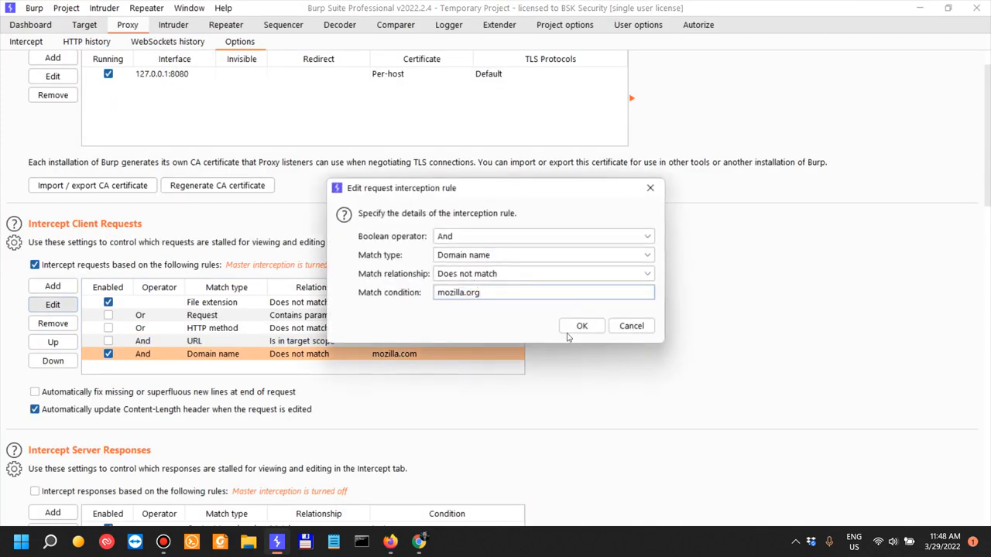
{"action": "left_click", "coordinate": [579, 327]}
Switch to Firefox, complete the address as mozilla.org and load the site.
{"action": "key", "text": "alt+Tab"}
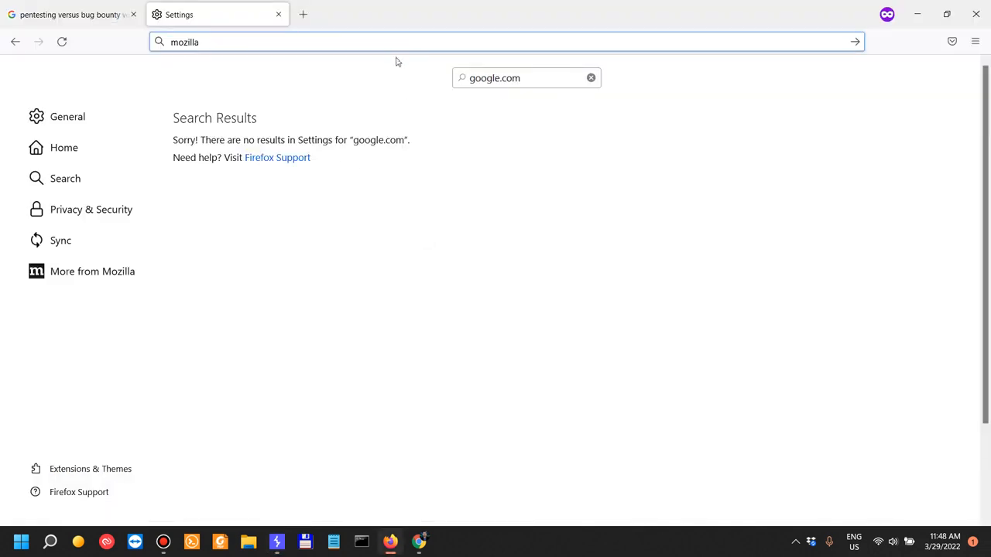
{"action": "type", "text": ".org"}
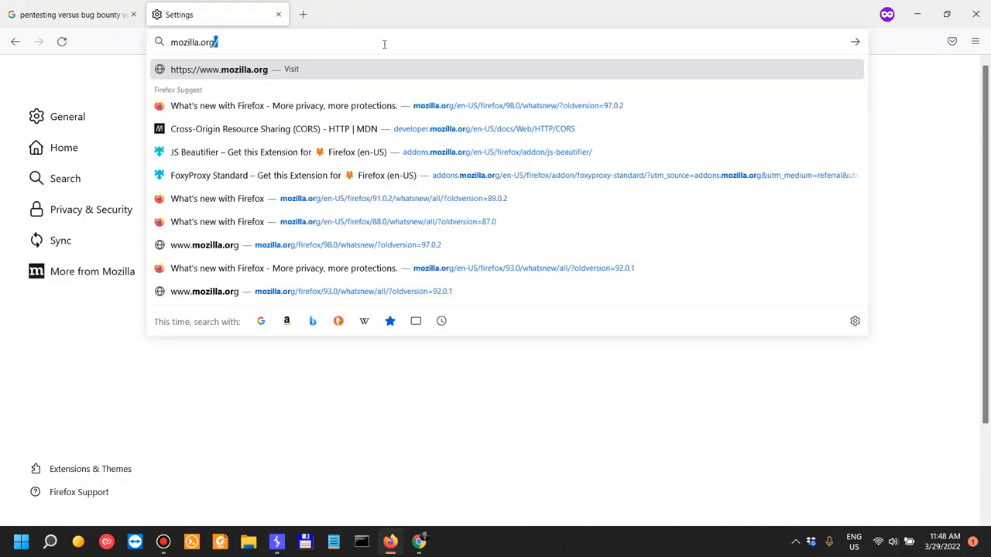
{"action": "key", "text": "Return"}
Switch to Burp Suite, check the Proxy's HTTP history and re-enable logging of out-of-scope traffic.
{"action": "key", "text": "alt+Tab"}
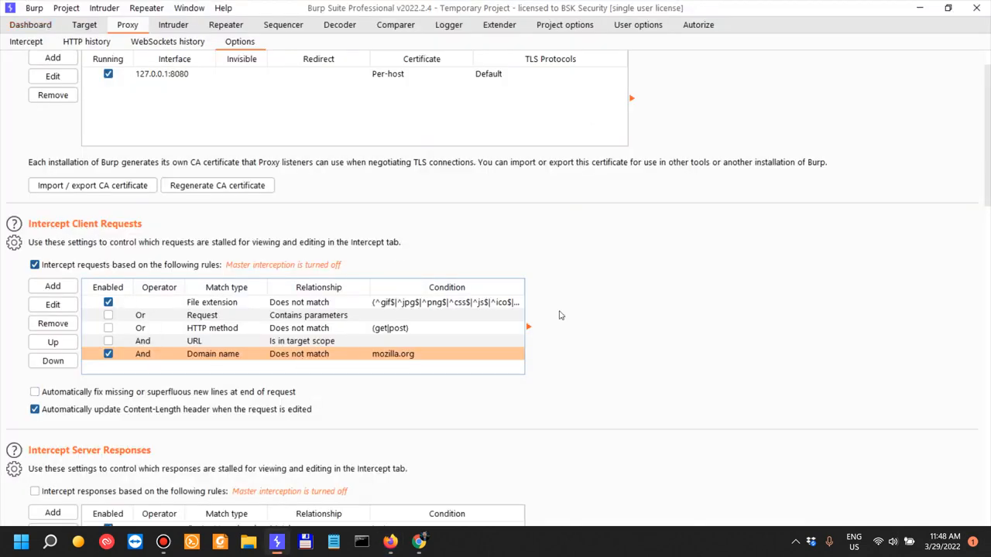
{"action": "left_click", "coordinate": [85, 42]}
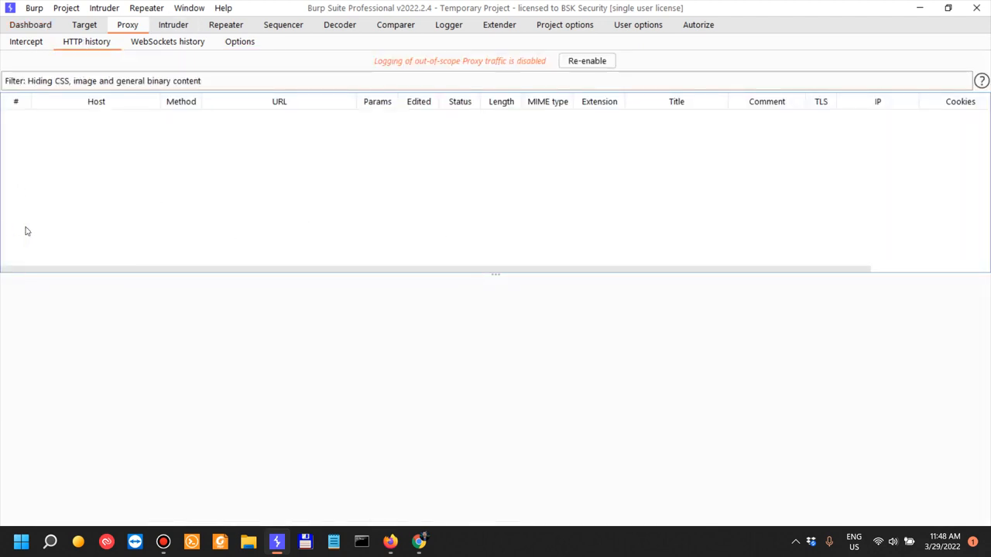
{"action": "left_click", "coordinate": [576, 61]}
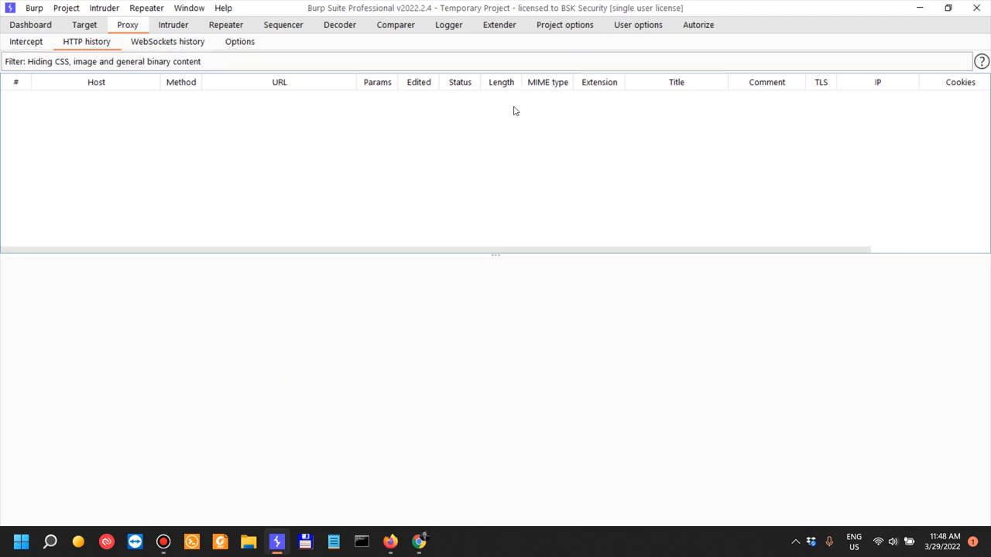
{"action": "key", "text": "alt+Tab"}
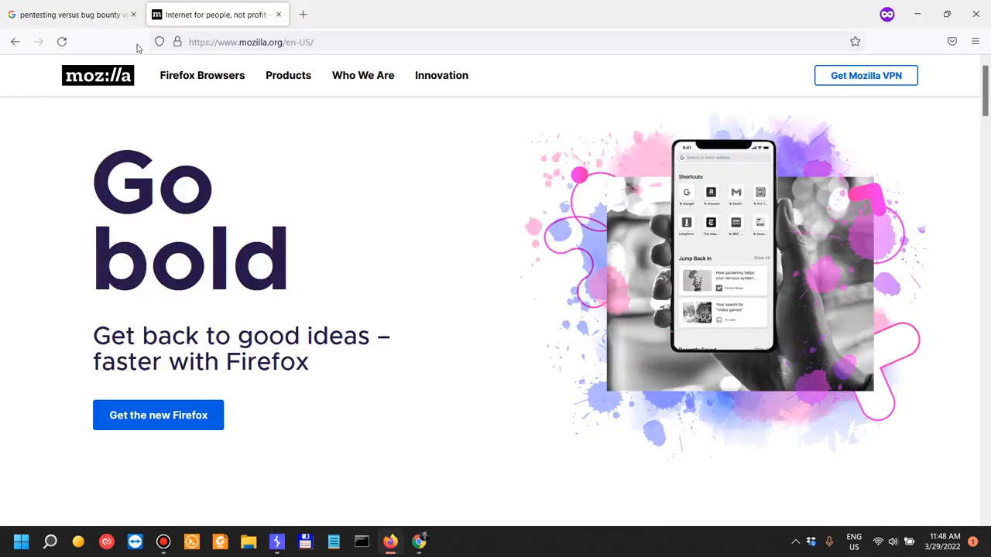
{"action": "left_click", "coordinate": [62, 42]}
{"action": "key", "text": "alt+Tab"}
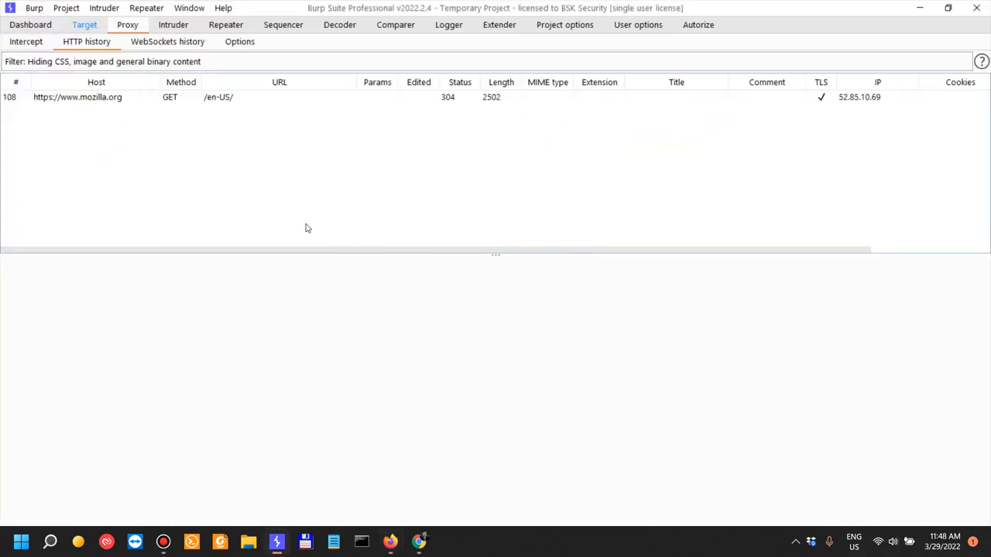
{"action": "left_click", "coordinate": [87, 97]}
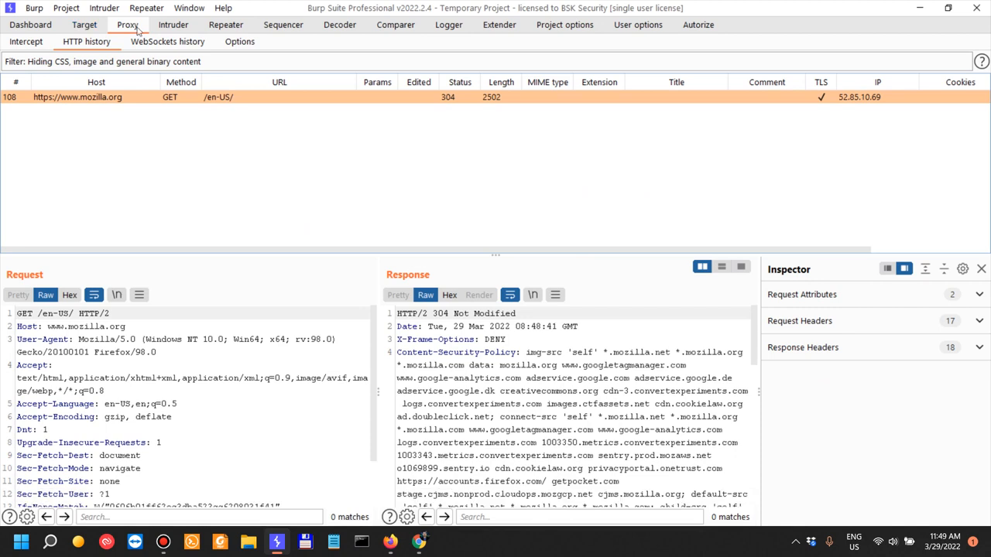
Check the target scope, and filter the HTTP history with a negative search for mozilla.org.
{"action": "left_click", "coordinate": [90, 28]}
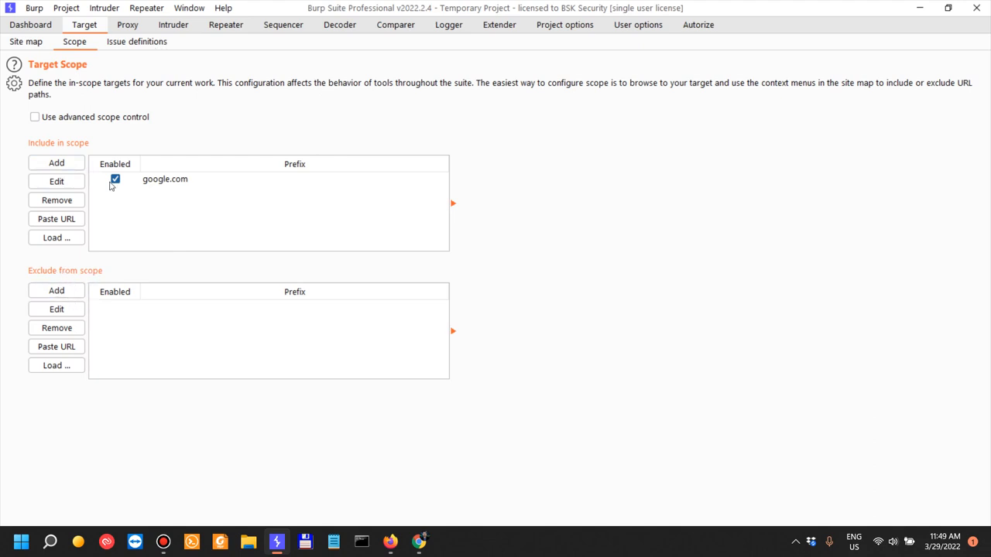
{"action": "left_click", "coordinate": [130, 26]}
{"action": "left_click", "coordinate": [75, 62]}
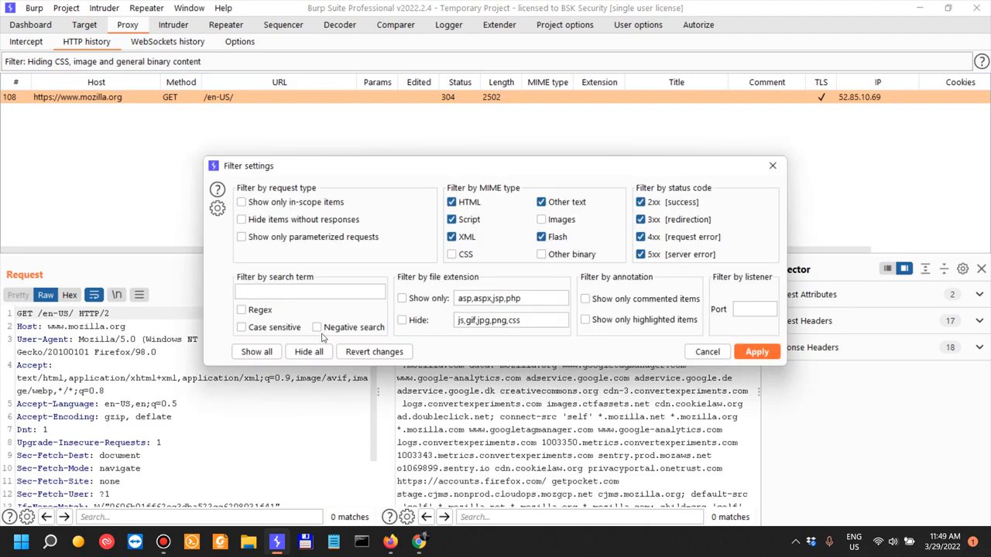
{"action": "left_click", "coordinate": [313, 291]}
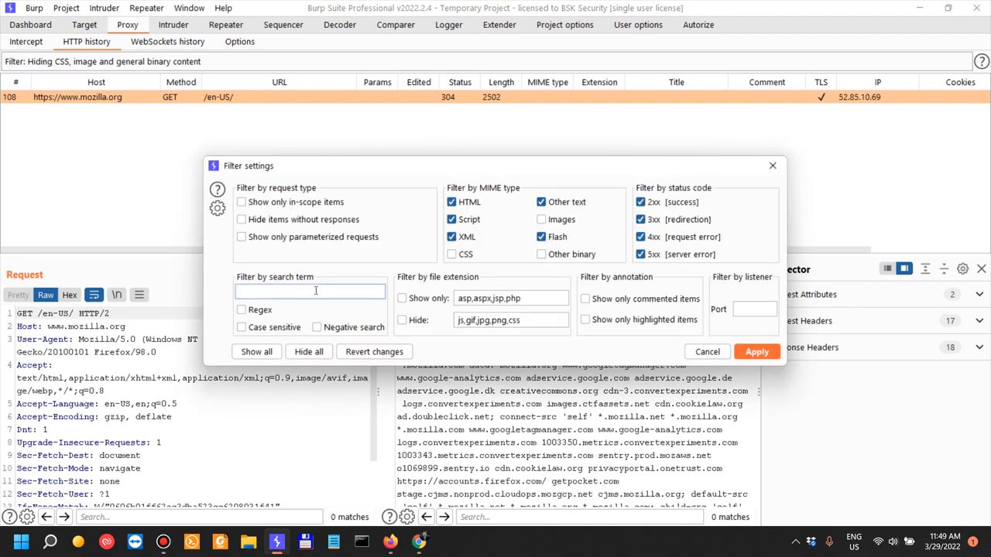
{"action": "type", "text": "mozill"}
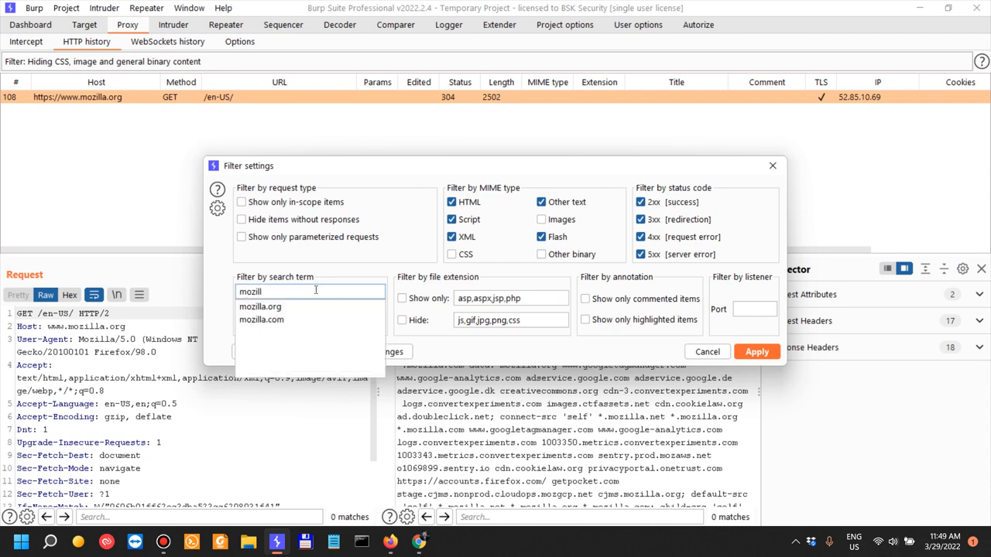
{"action": "type", "text": "a.org"}
{"action": "left_click", "coordinate": [358, 328]}
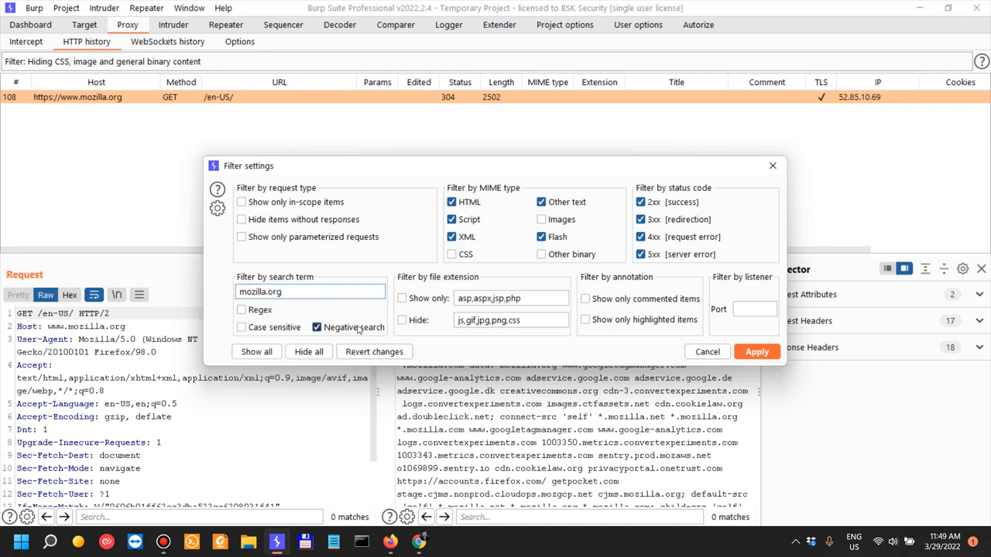
{"action": "left_click", "coordinate": [753, 352]}
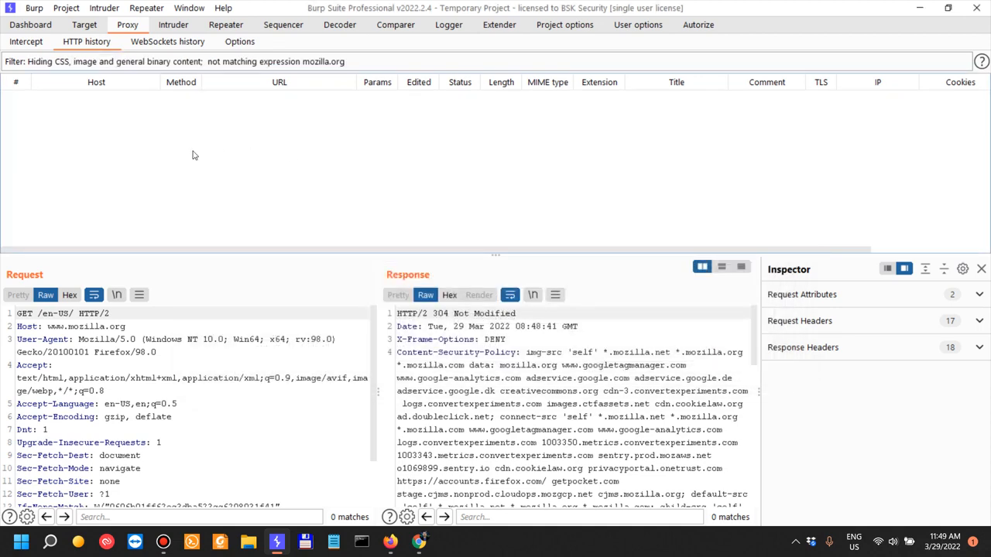
Review the negative search for mozilla.org in the HTTP history filter settings and close them.
{"action": "left_click", "coordinate": [252, 62]}
{"action": "left_click", "coordinate": [284, 292]}
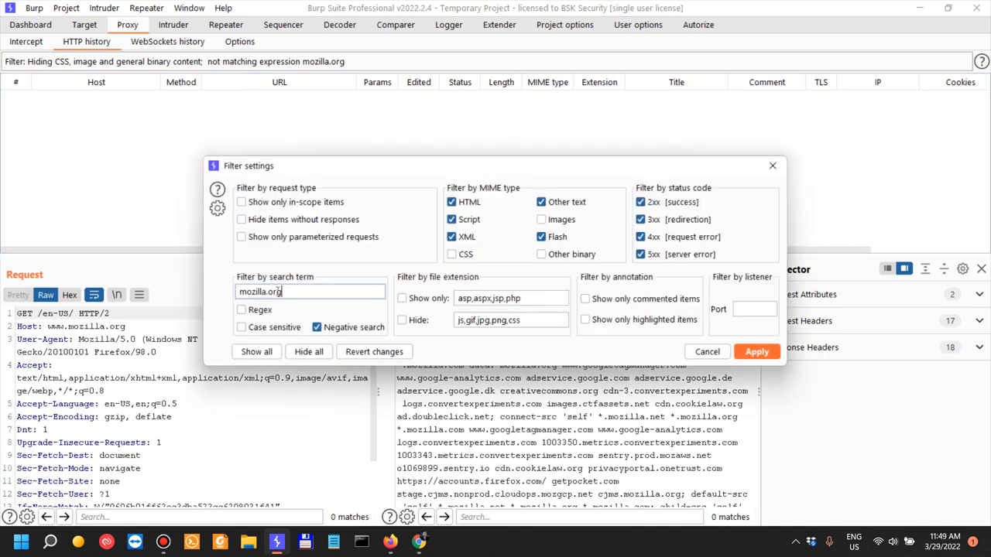
{"action": "left_click_drag", "start_coordinate": [293, 294], "coordinate": [227, 296]}
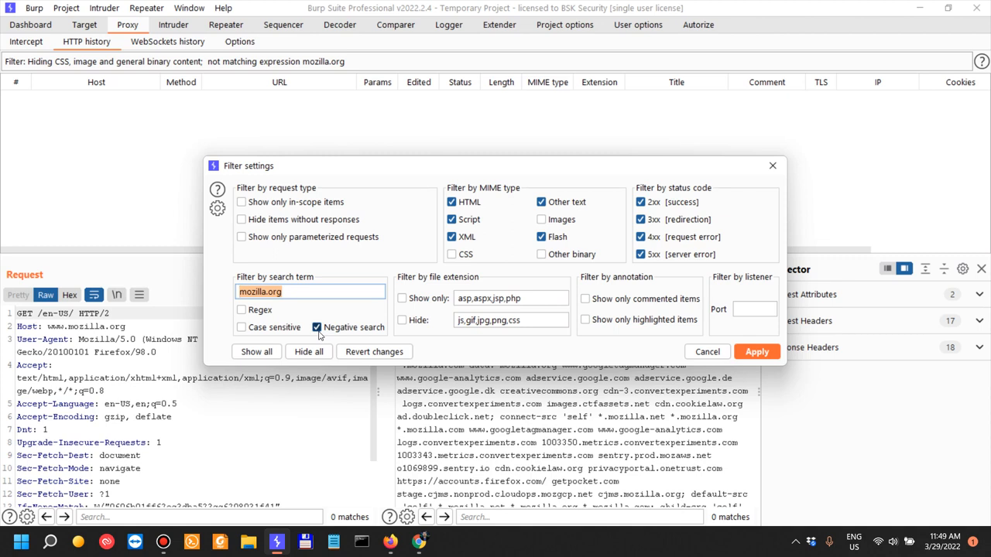
{"action": "left_click", "coordinate": [318, 331]}
{"action": "left_click", "coordinate": [330, 72]}
Check the target scope and the Intercept Client Requests rules in the Proxy options.
{"action": "left_click", "coordinate": [87, 24]}
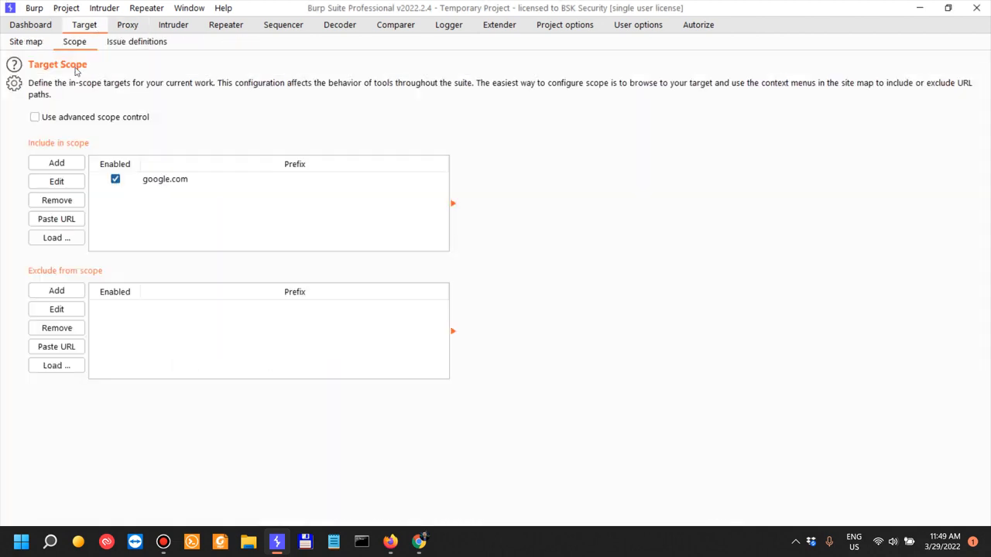
{"action": "left_click", "coordinate": [129, 28]}
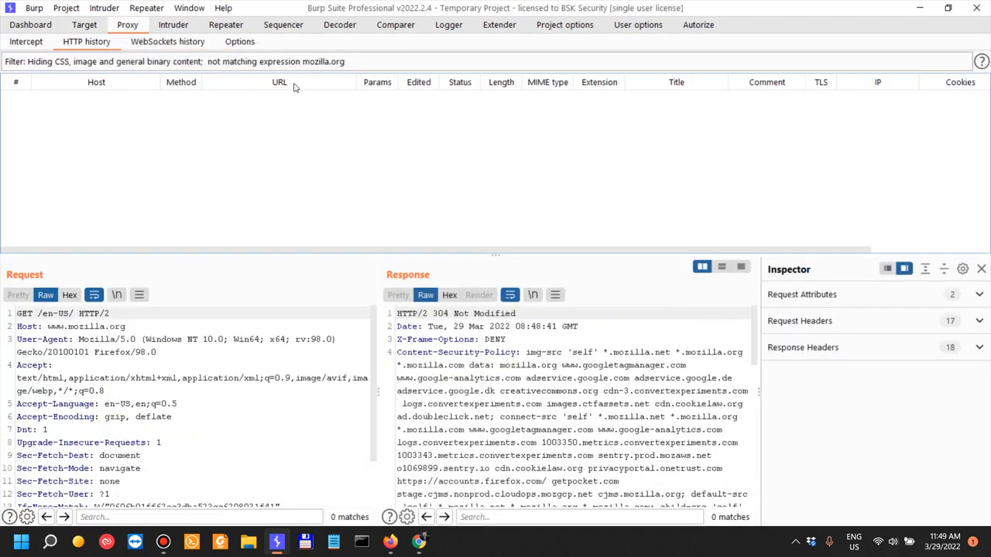
{"action": "left_click", "coordinate": [231, 31]}
{"action": "left_click", "coordinate": [124, 27]}
{"action": "left_click", "coordinate": [240, 41]}
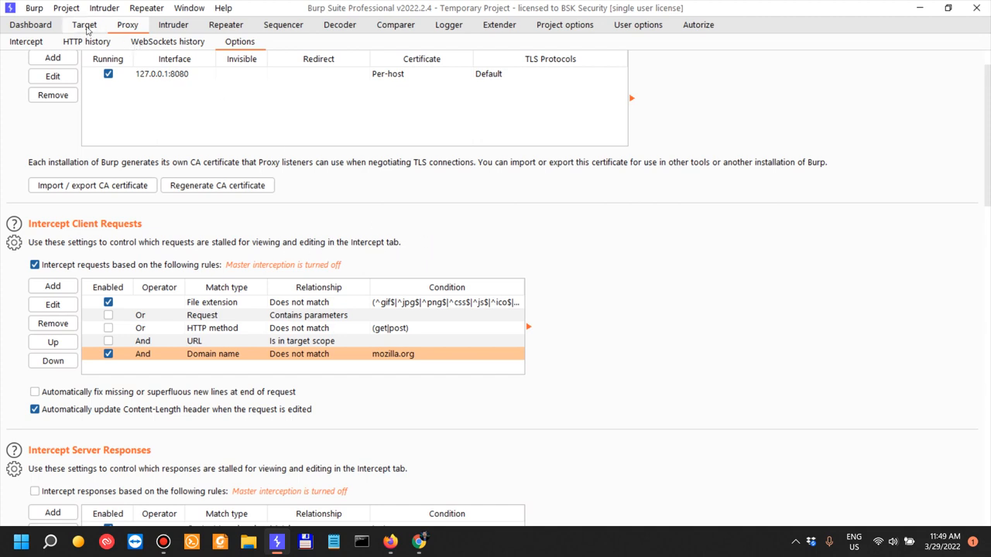
{"action": "left_click", "coordinate": [84, 25]}
{"action": "left_click", "coordinate": [128, 26]}
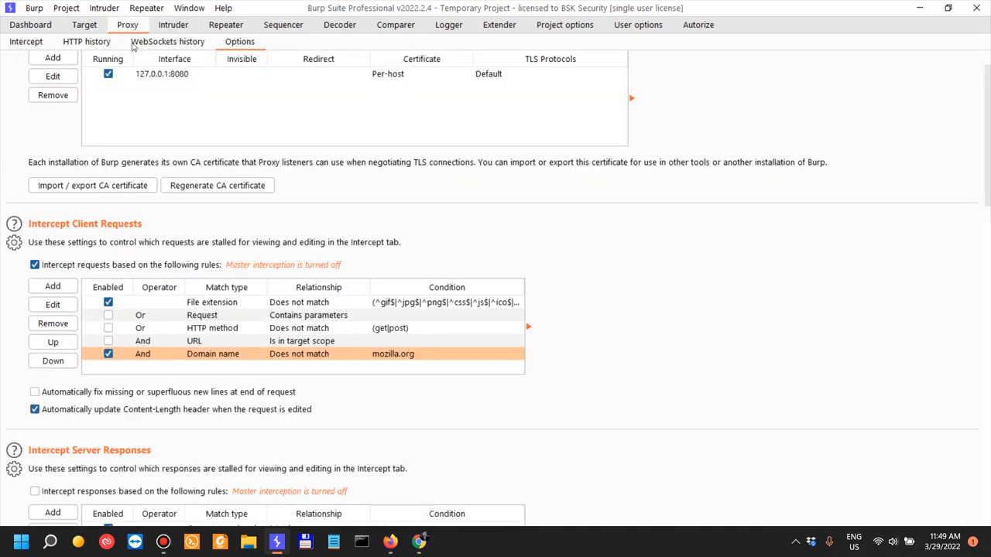
Turn on interception, reload the Google search page in Firefox and view the intercepted request in Burp Suite.
{"action": "left_click", "coordinate": [27, 42]}
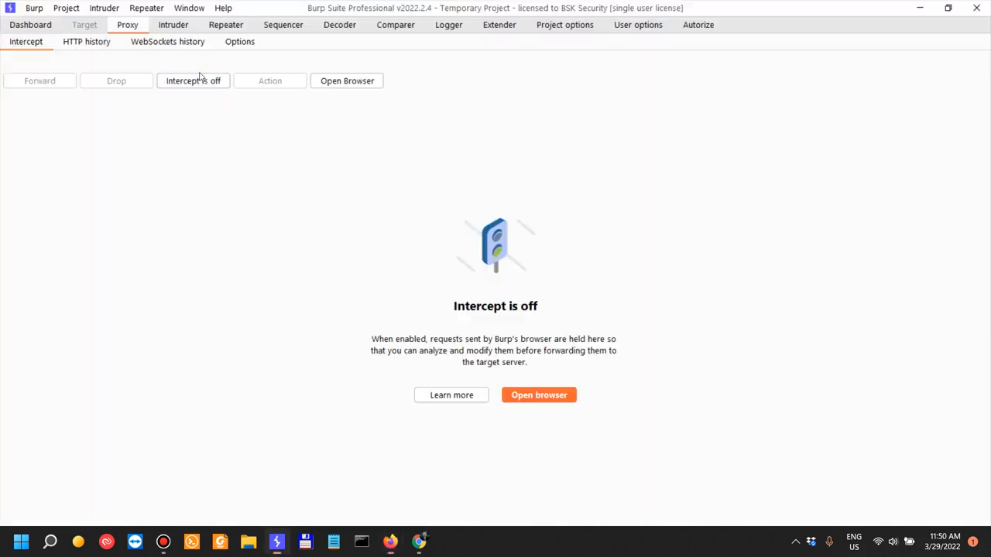
{"action": "left_click", "coordinate": [203, 81]}
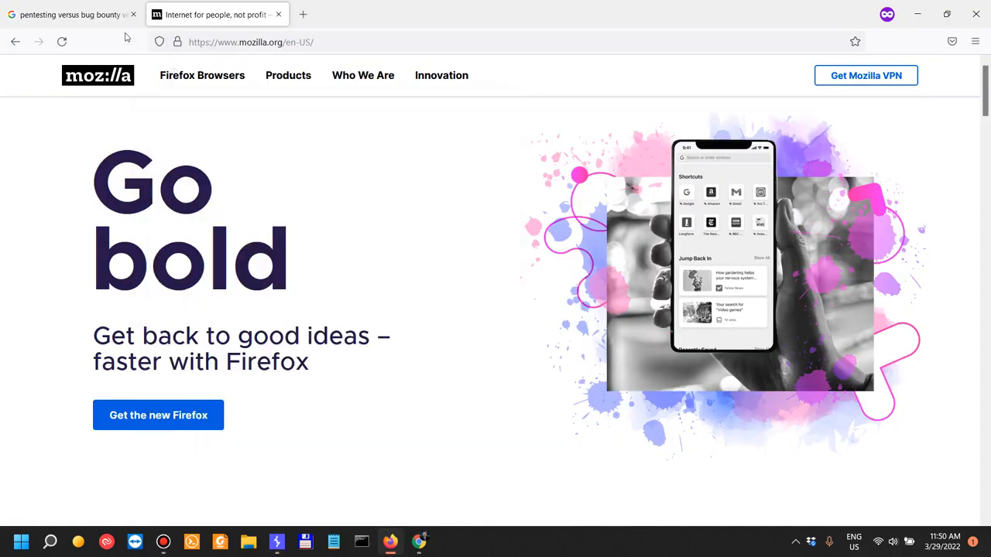
{"action": "left_click", "coordinate": [81, 17]}
{"action": "left_click", "coordinate": [66, 42]}
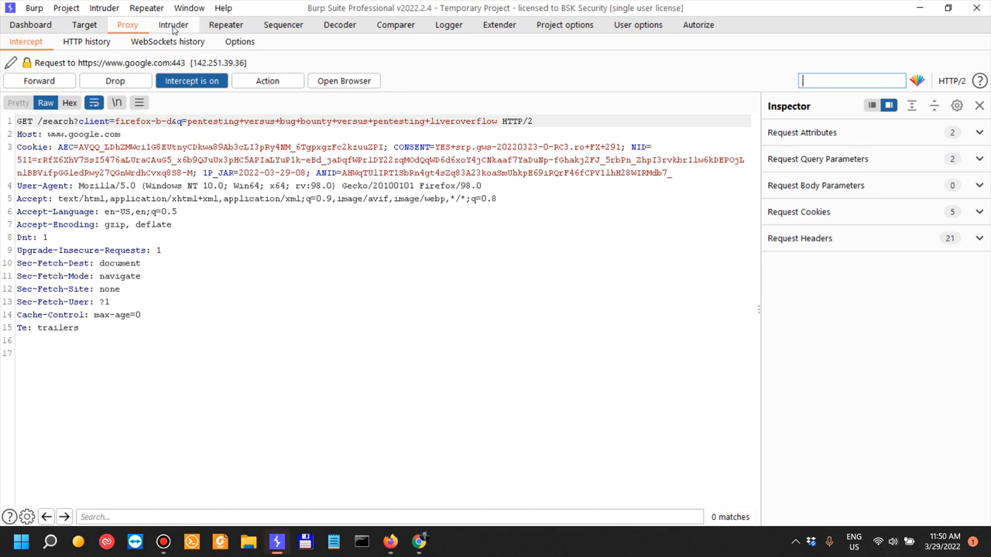
{"action": "left_click", "coordinate": [174, 25]}
{"action": "left_click", "coordinate": [128, 24]}
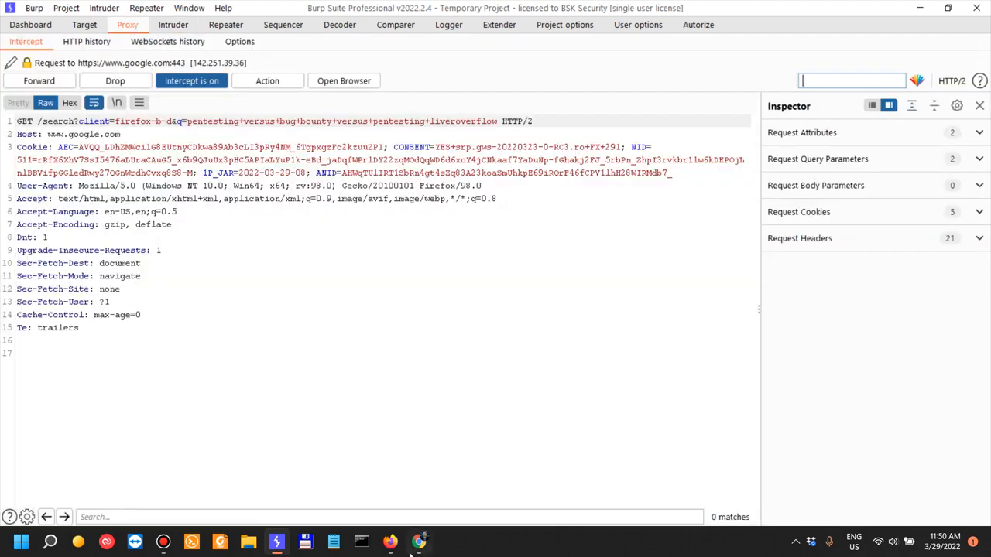
Switch to Chrome and read Task 12's closing explanation of how the Proxy ignores out-of-scope traffic.
{"action": "left_click", "coordinate": [418, 541]}
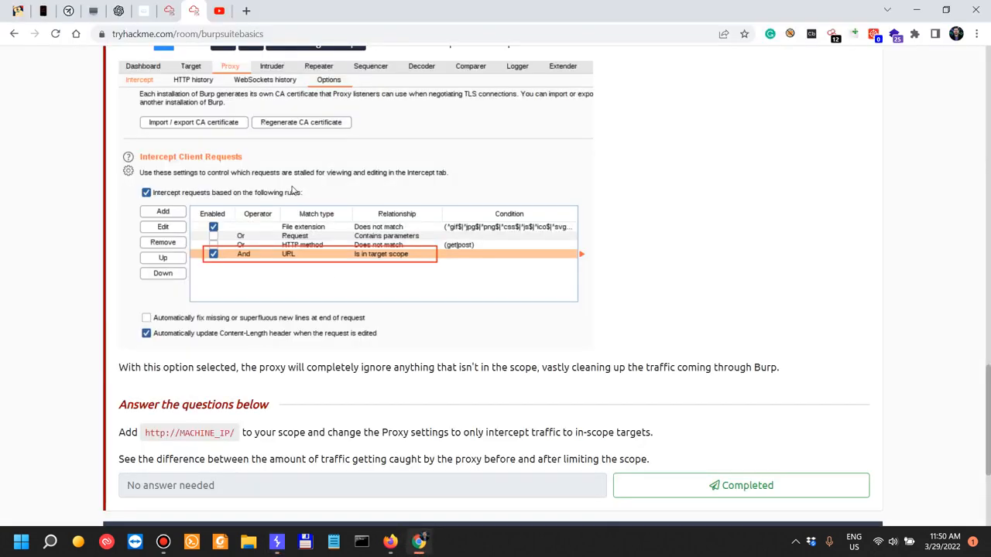
{"action": "scroll", "coordinate": [201, 241], "scroll_direction": "down", "scroll_amount": 2}
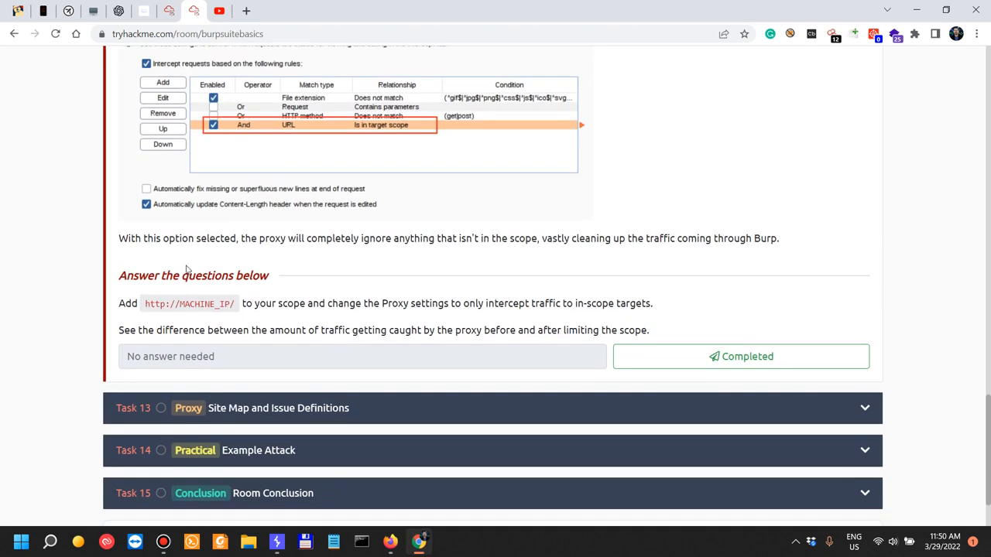
{"action": "left_click_drag", "start_coordinate": [169, 238], "coordinate": [422, 235]}
{"action": "scroll", "coordinate": [791, 372], "scroll_direction": "up", "scroll_amount": 1}
{"action": "scroll", "coordinate": [790, 372], "scroll_direction": "up", "scroll_amount": 2}
{"action": "left_click", "coordinate": [383, 442]}
{"action": "left_click_drag", "start_coordinate": [370, 432], "coordinate": [275, 434]}
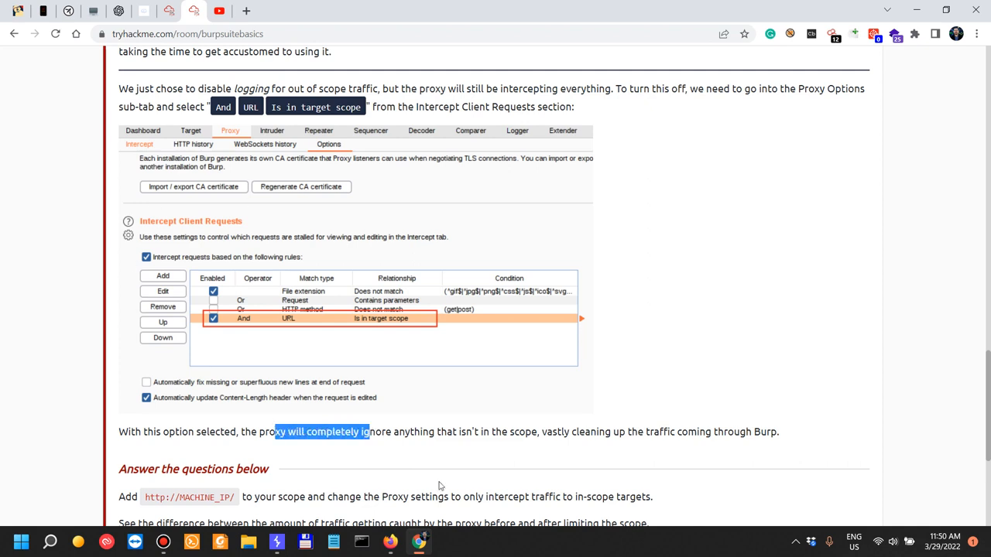
{"action": "left_click", "coordinate": [375, 434]}
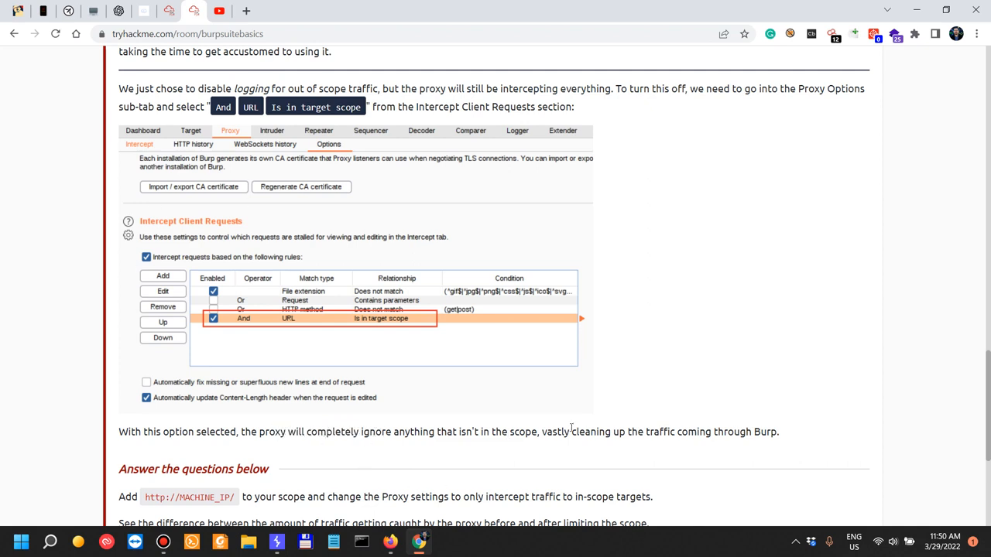
{"action": "scroll", "coordinate": [500, 454], "scroll_direction": "down", "scroll_amount": 2}
{"action": "left_click_drag", "start_coordinate": [585, 303], "coordinate": [801, 295]}
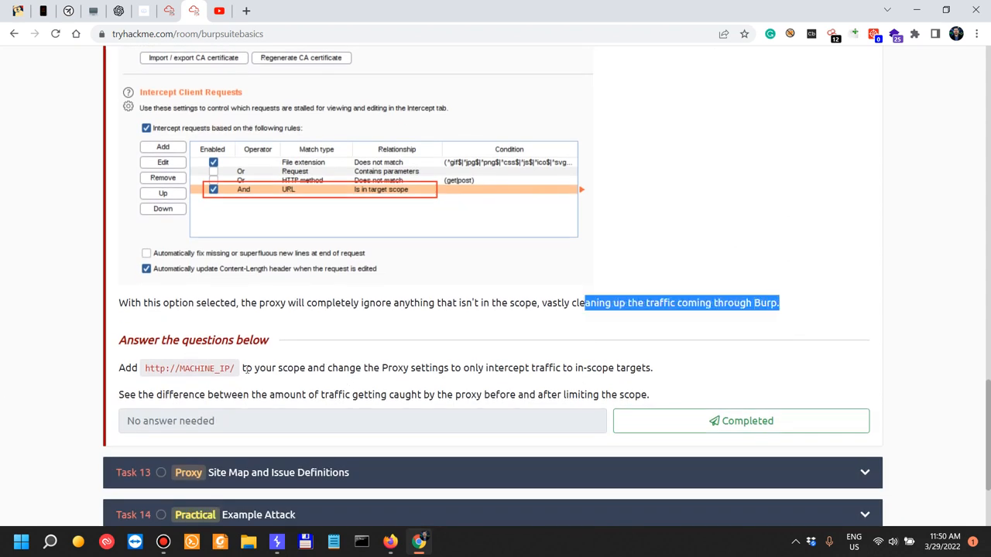
Read Task 12's instructions on limiting interception to in-scope targets and mark the question as completed.
{"action": "left_click_drag", "start_coordinate": [313, 367], "coordinate": [647, 355]}
{"action": "scroll", "coordinate": [443, 312], "scroll_direction": "down", "scroll_amount": 1}
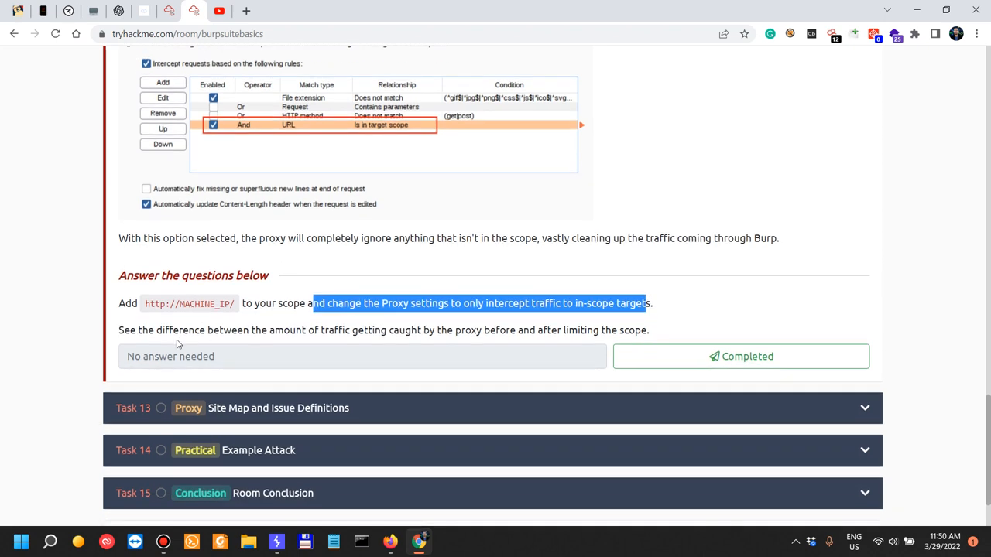
{"action": "left_click_drag", "start_coordinate": [653, 304], "coordinate": [532, 295]}
{"action": "left_click_drag", "start_coordinate": [118, 330], "coordinate": [653, 332]}
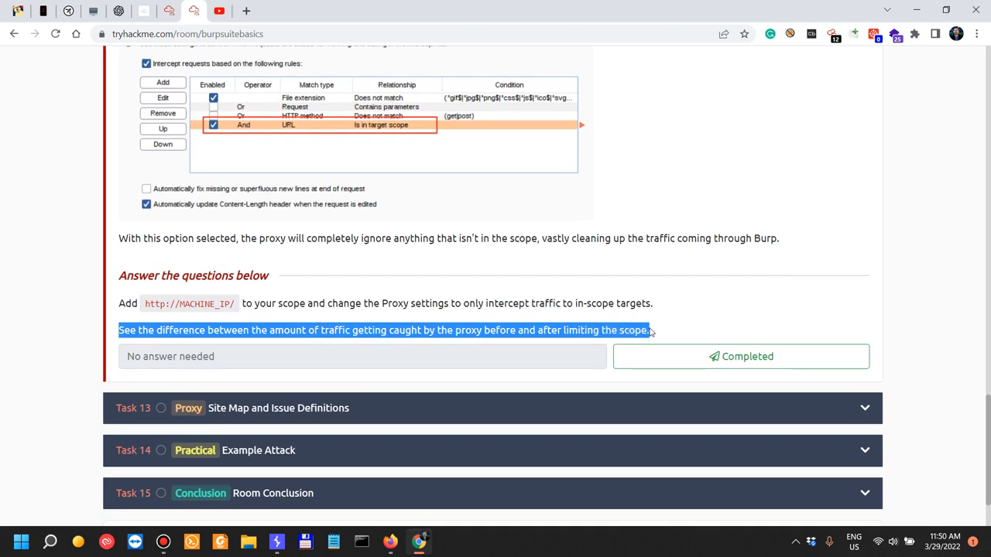
{"action": "left_click", "coordinate": [325, 302]}
{"action": "left_click", "coordinate": [665, 368]}
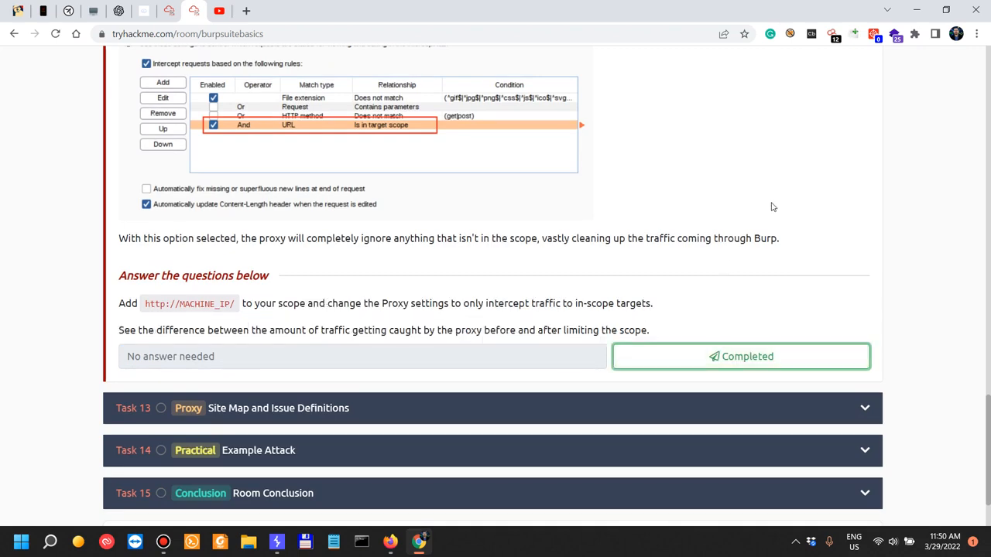
Collapse the Task 12 section, Scoping and Targeting, in the room's task list.
{"action": "scroll", "coordinate": [405, 272], "scroll_direction": "down", "scroll_amount": 2}
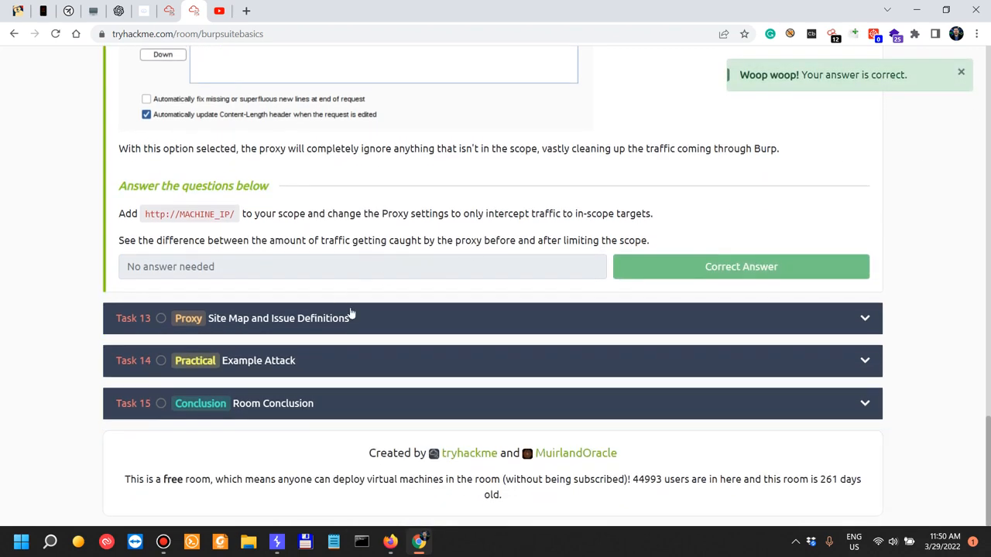
{"action": "scroll", "coordinate": [353, 315], "scroll_direction": "up", "scroll_amount": 5}
{"action": "scroll", "coordinate": [353, 314], "scroll_direction": "up", "scroll_amount": 15}
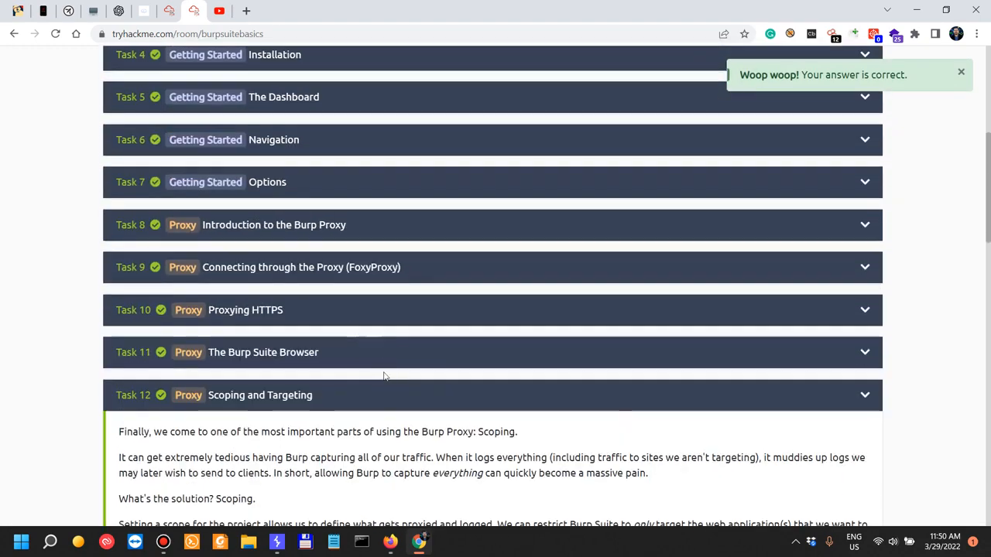
{"action": "left_click", "coordinate": [390, 404]}
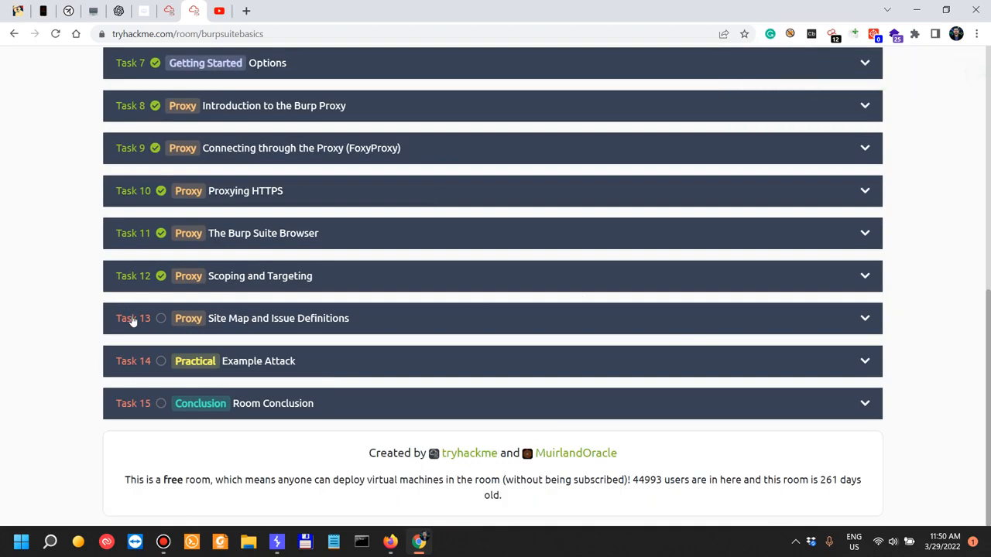
Expand Task 15, Room Conclusion, look over its text and collapse it again.
{"action": "left_click", "coordinate": [378, 410]}
{"action": "scroll", "coordinate": [336, 314], "scroll_direction": "down", "scroll_amount": 3}
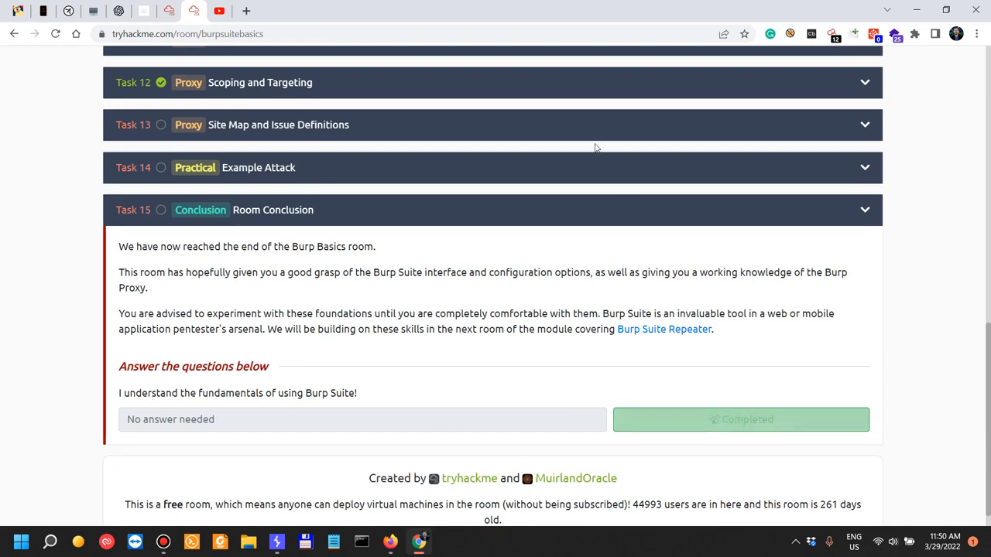
{"action": "left_click", "coordinate": [559, 216]}
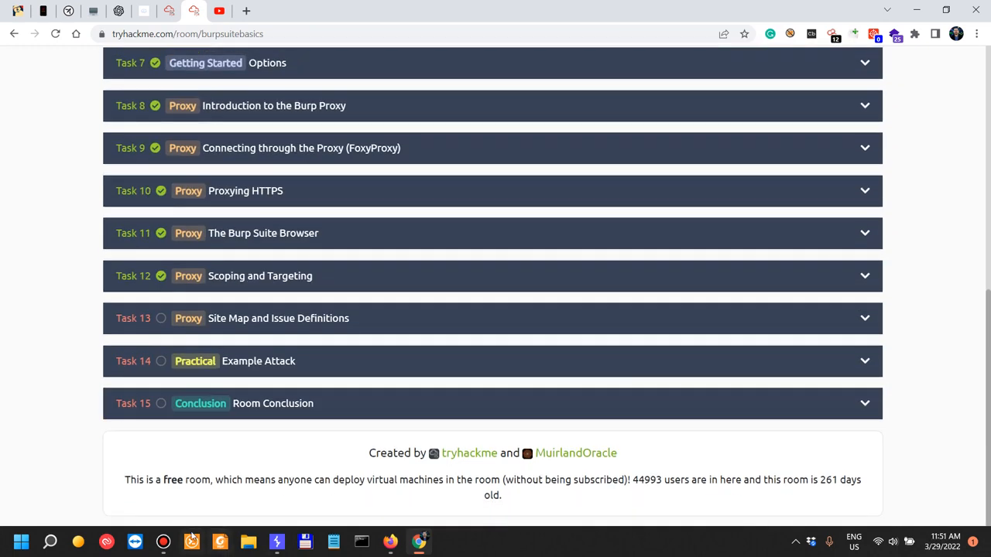
{"action": "left_click", "coordinate": [163, 542]}
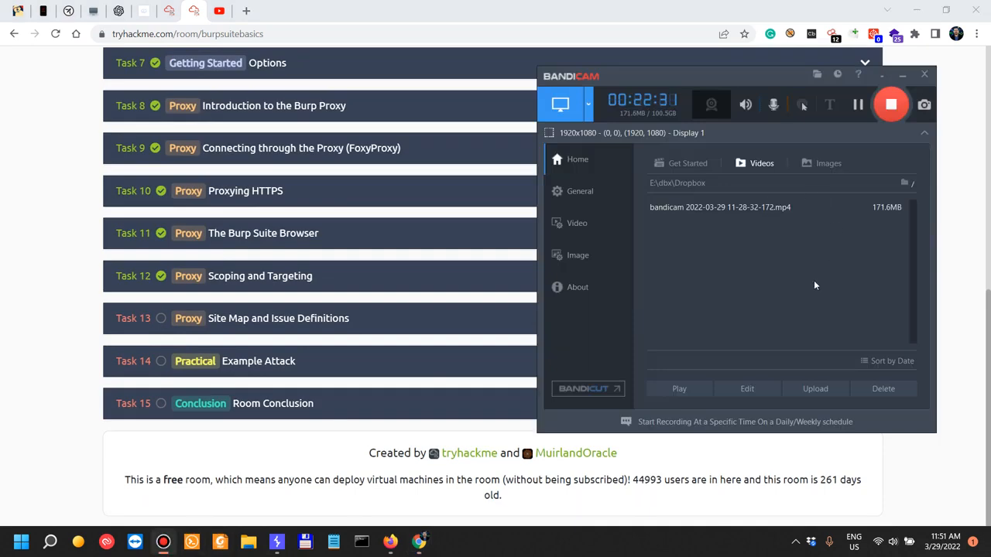